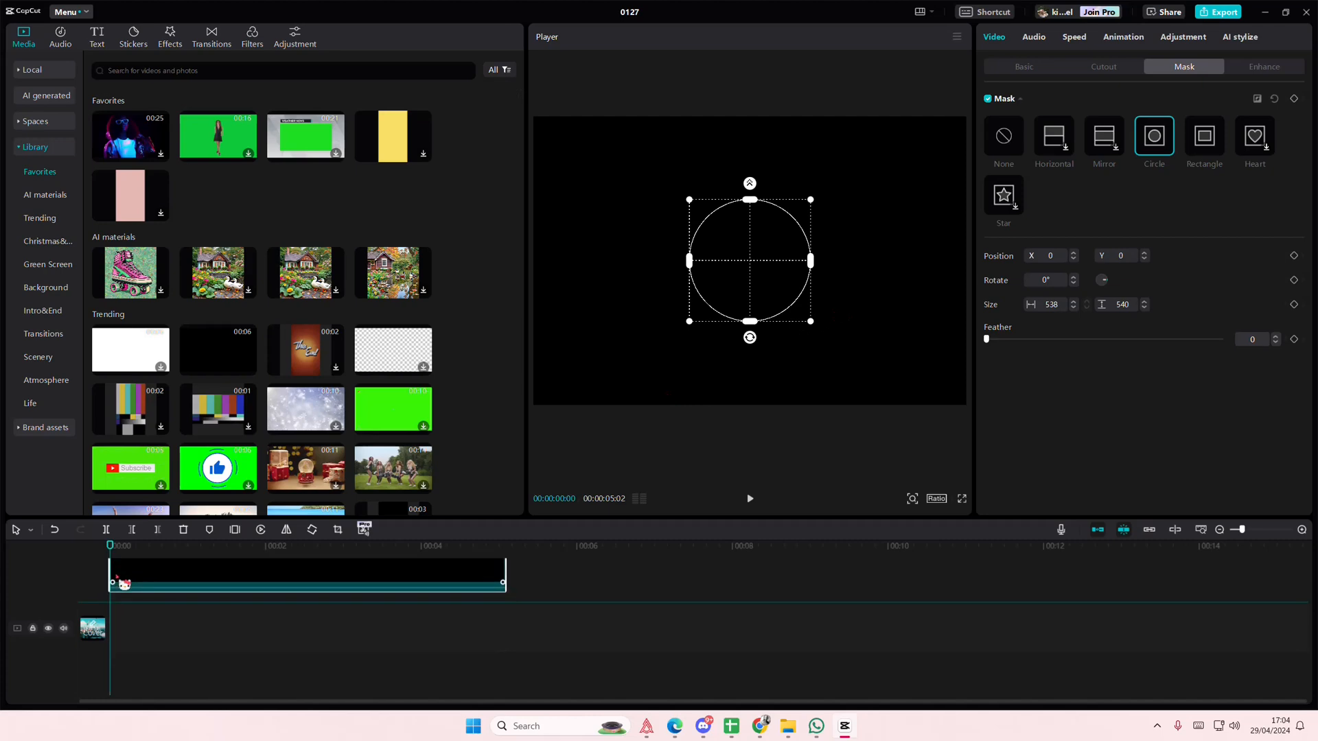
Step: Add the solid yellow background from the library's backgrounds beneath the black clip, matching its 00:00:05:02 length
left_click(59, 288)
scroll(208, 336, "down", 5)
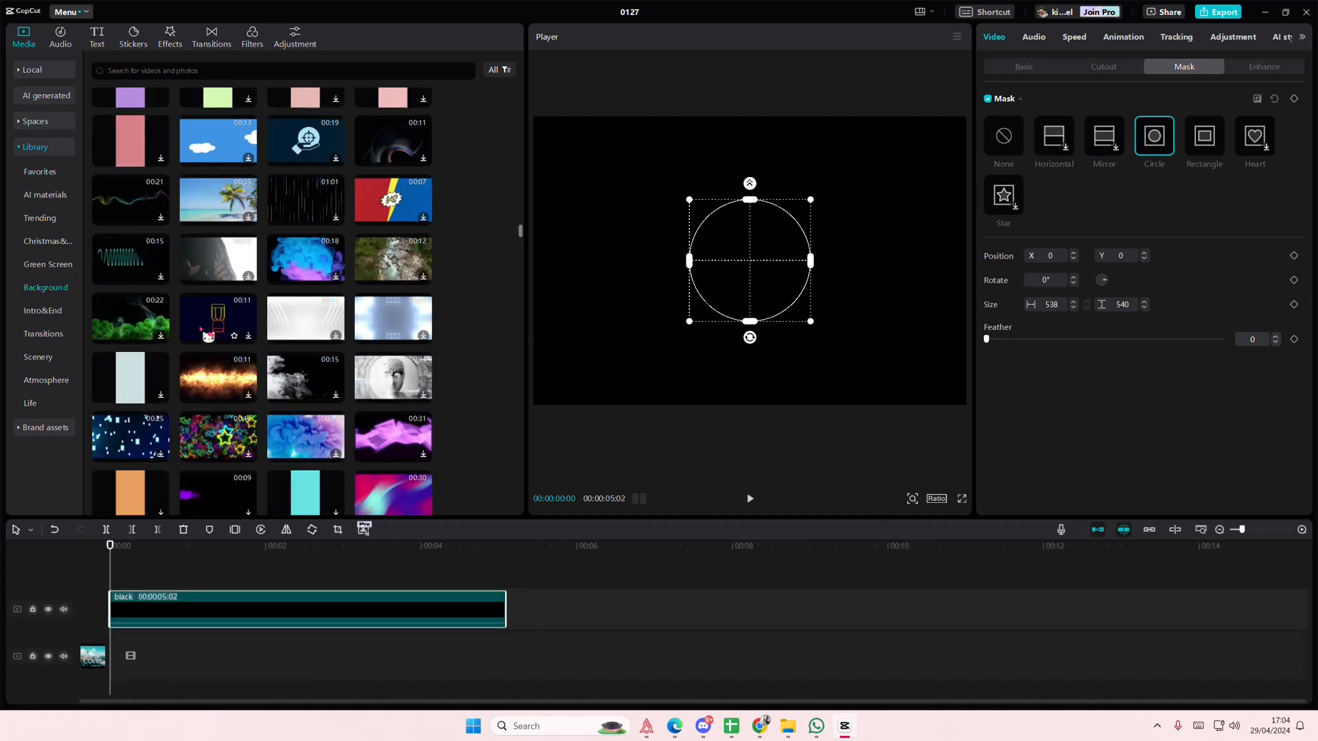
scroll(204, 333, "down", 6)
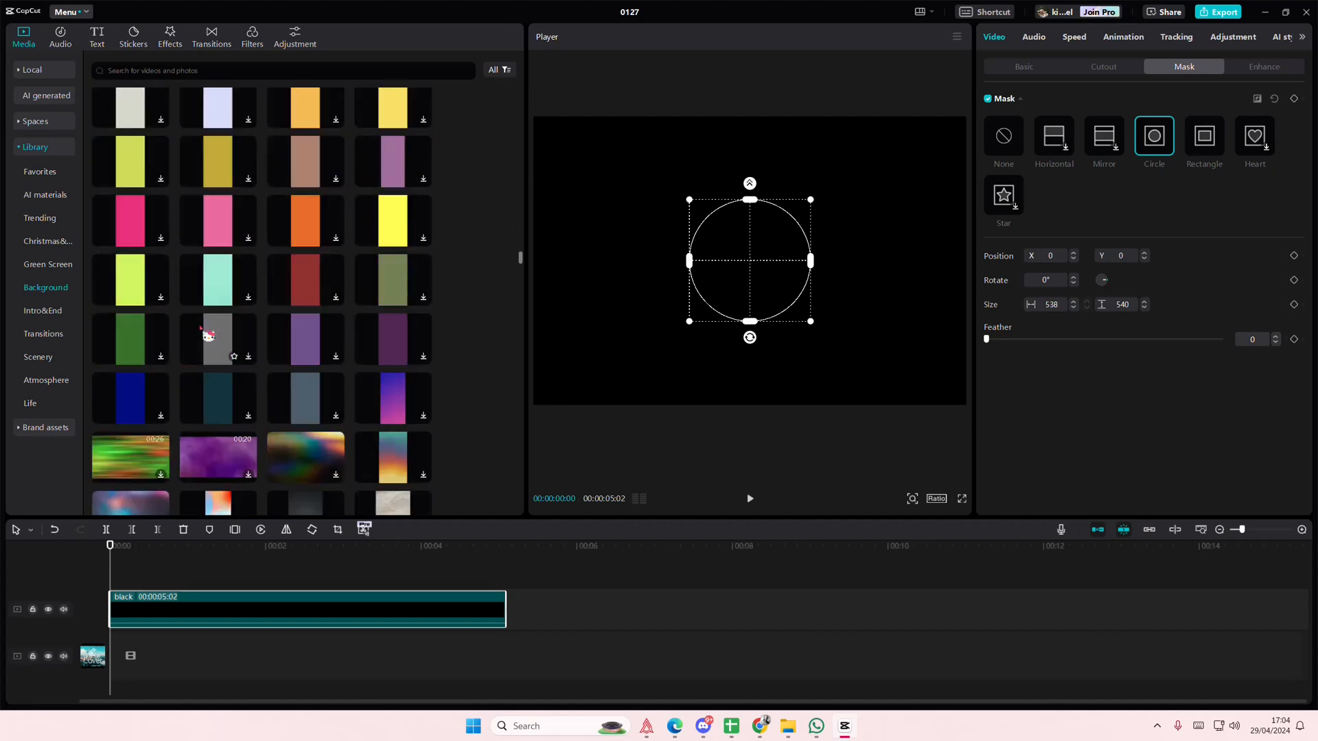
scroll(206, 334, "up", 1)
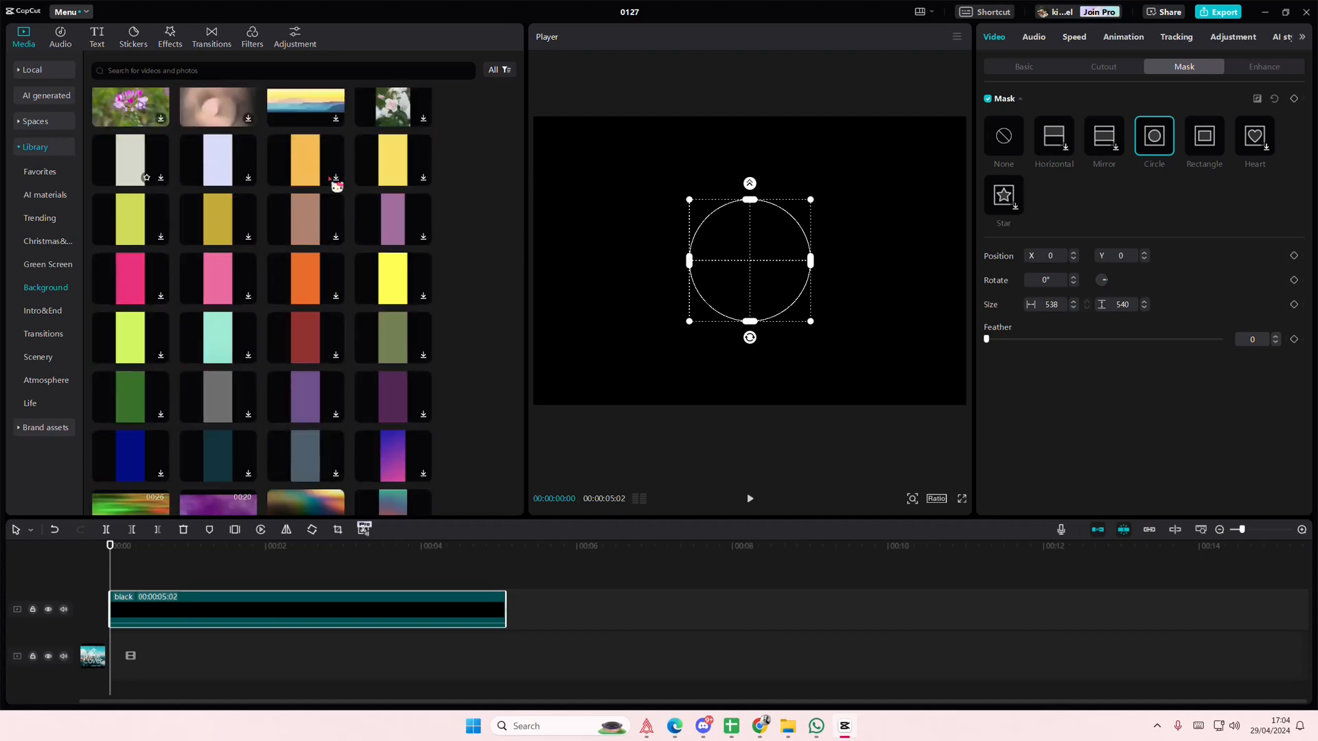
left_click_drag(316, 166, 149, 509)
left_click_drag(393, 165, 233, 660)
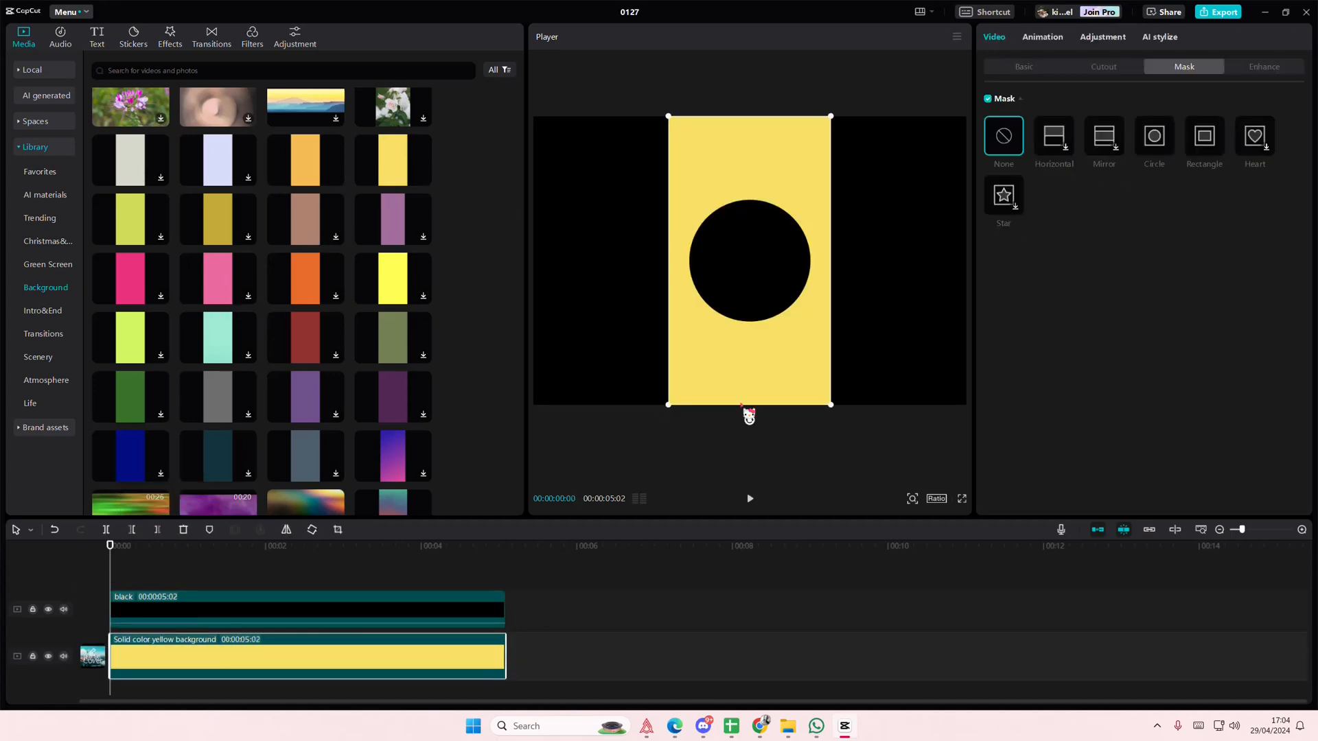
Step: Enlarge the yellow background to about 185% and apply a circle mask sized about 142 by 141
left_click_drag(835, 407, 899, 472)
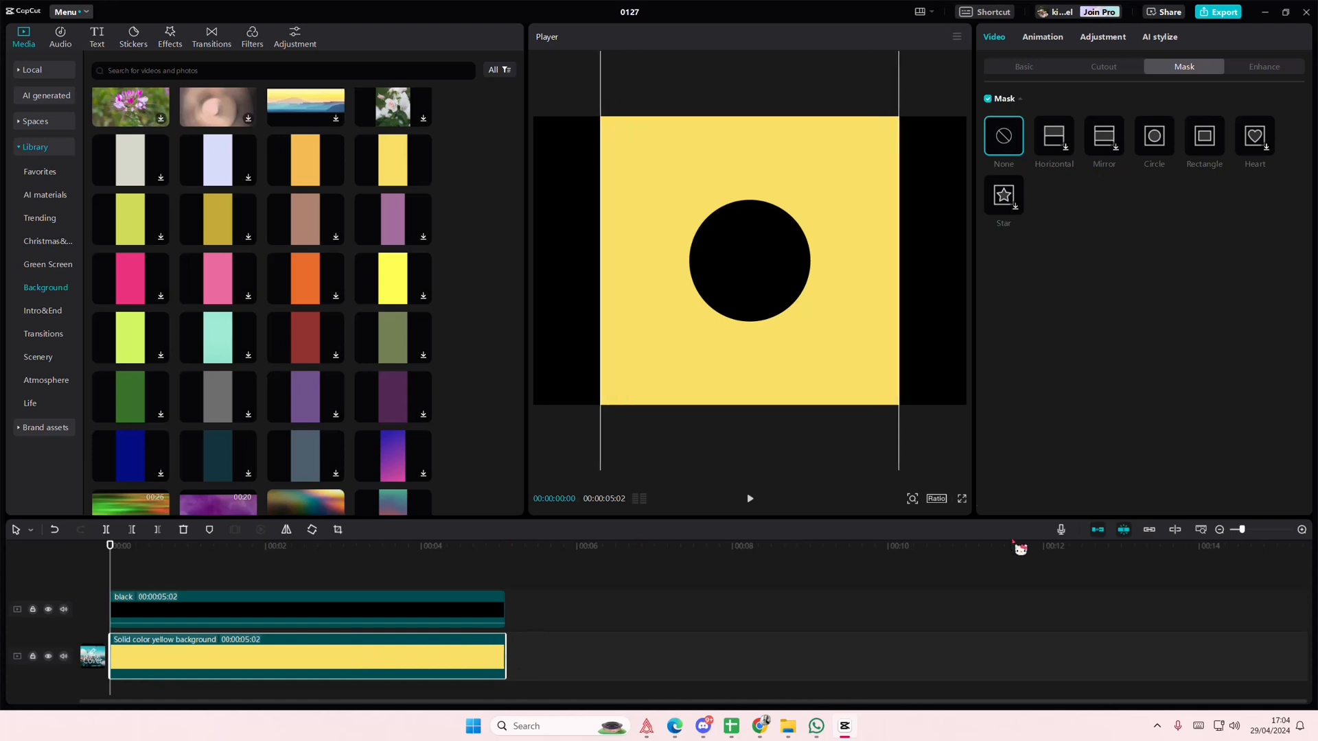
left_click(1154, 141)
left_click_drag(822, 339, 809, 333)
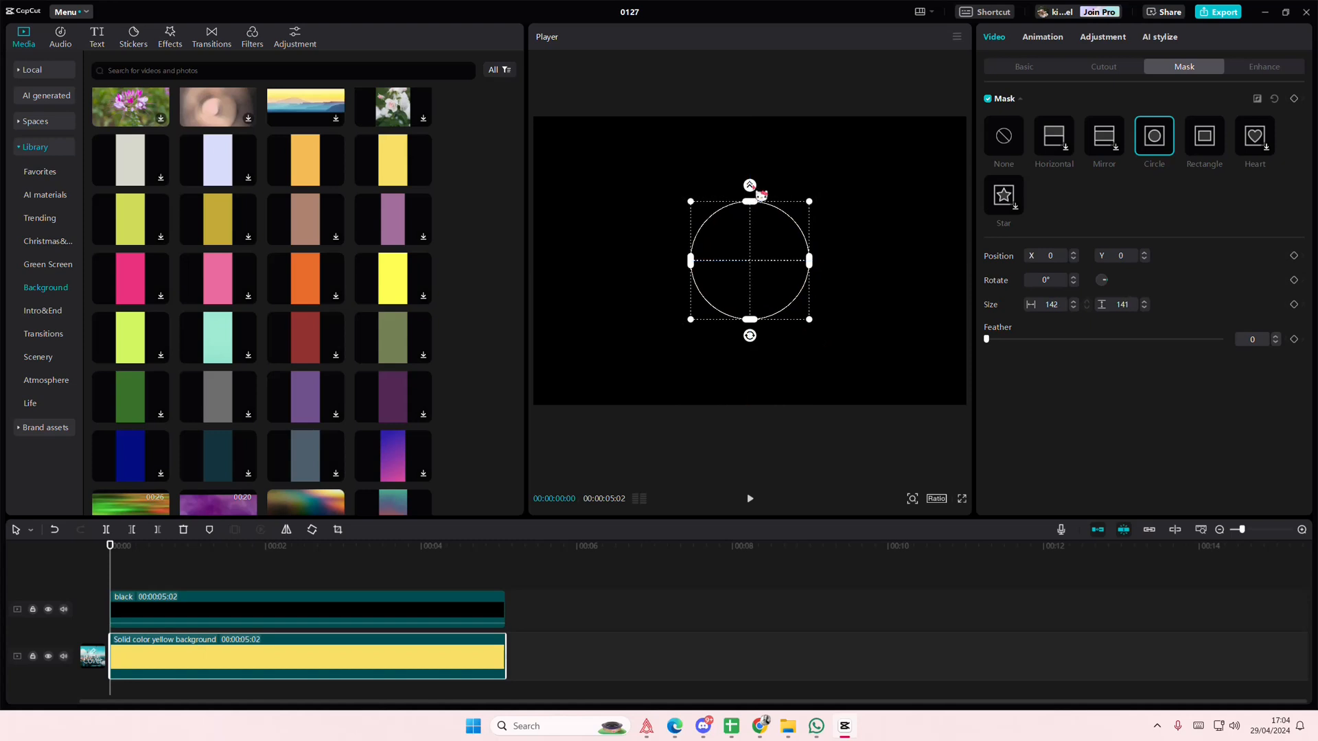
Step: Move the black and yellow clips up one track and add the solid orange background beneath them, extended to 00:00:05:02
left_click(302, 587)
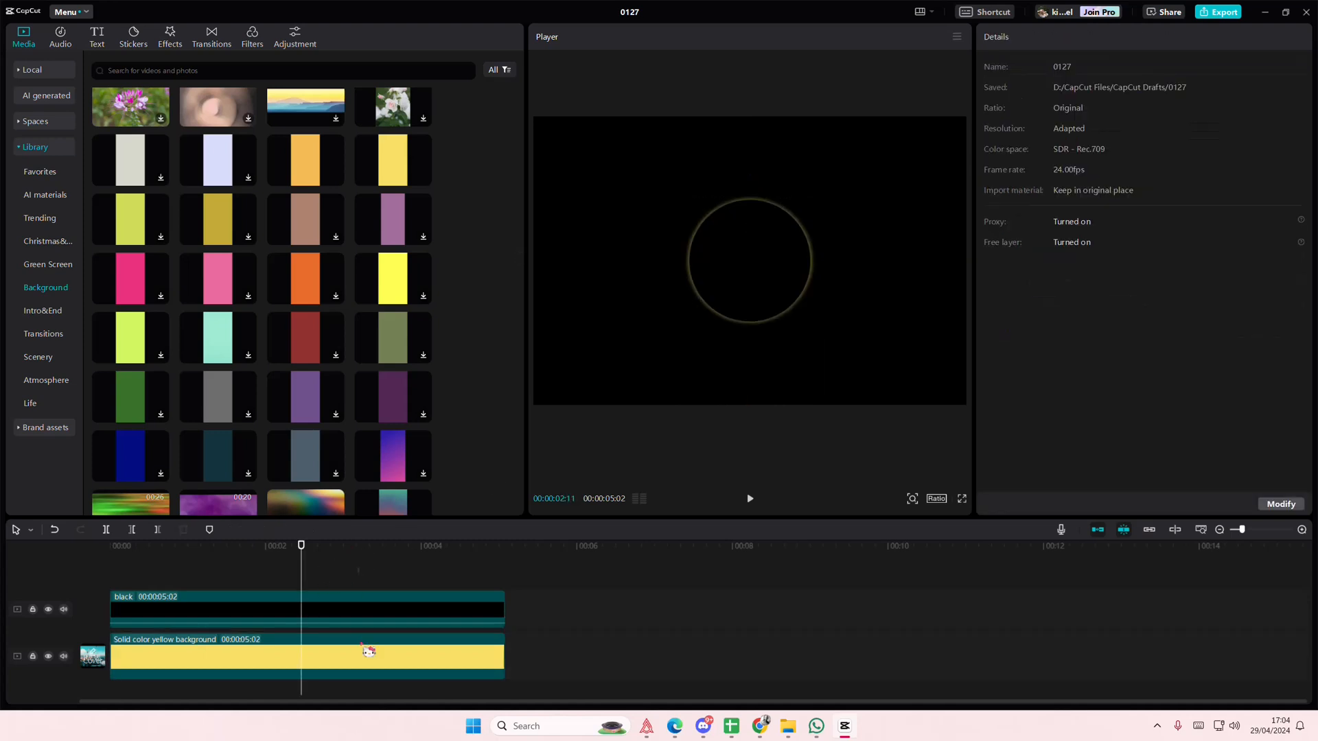
left_click_drag(357, 570, 344, 624)
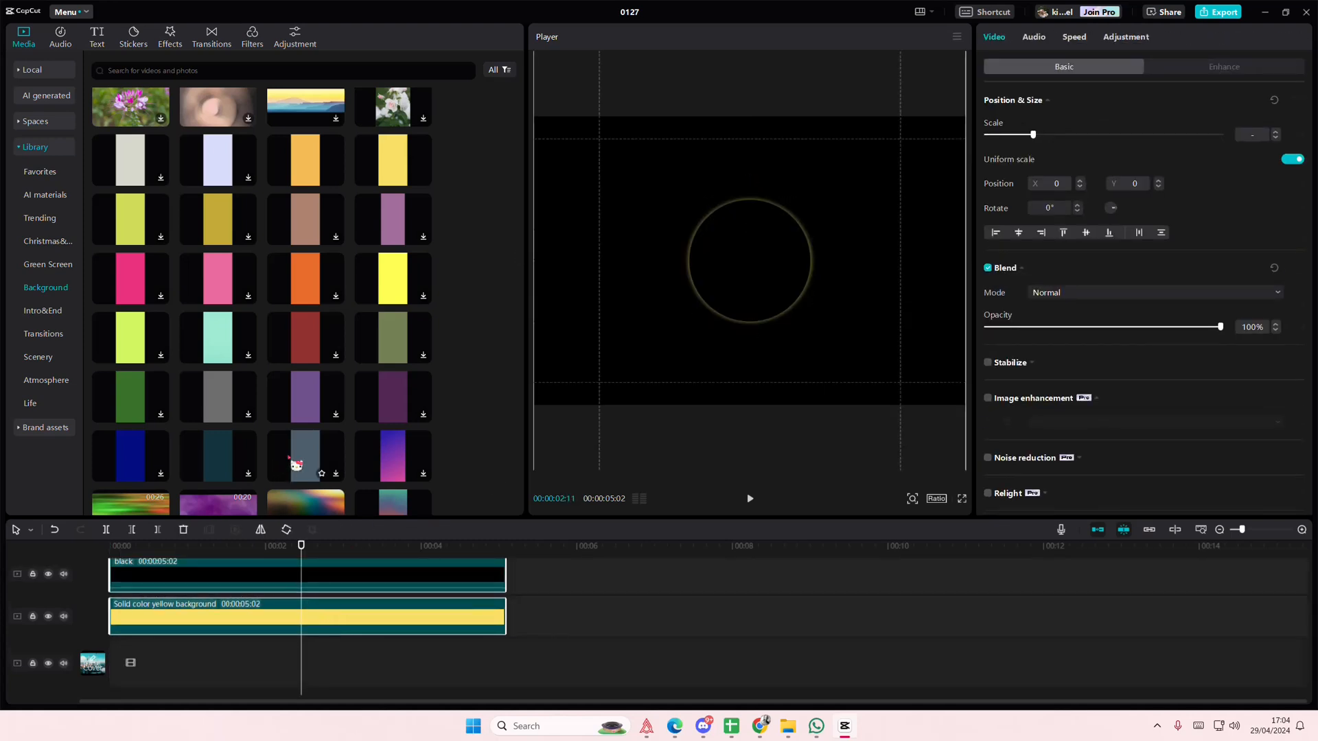
left_click_drag(302, 302, 139, 652)
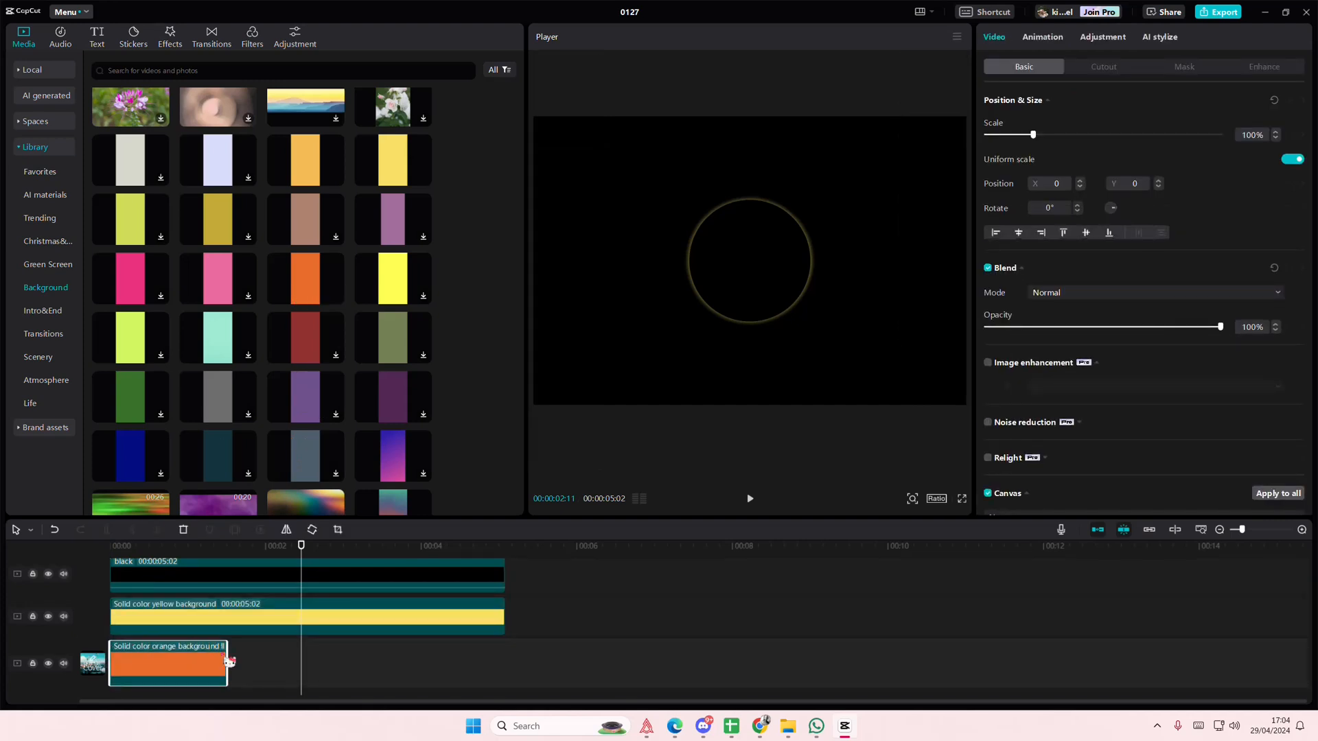
left_click_drag(253, 652, 505, 656)
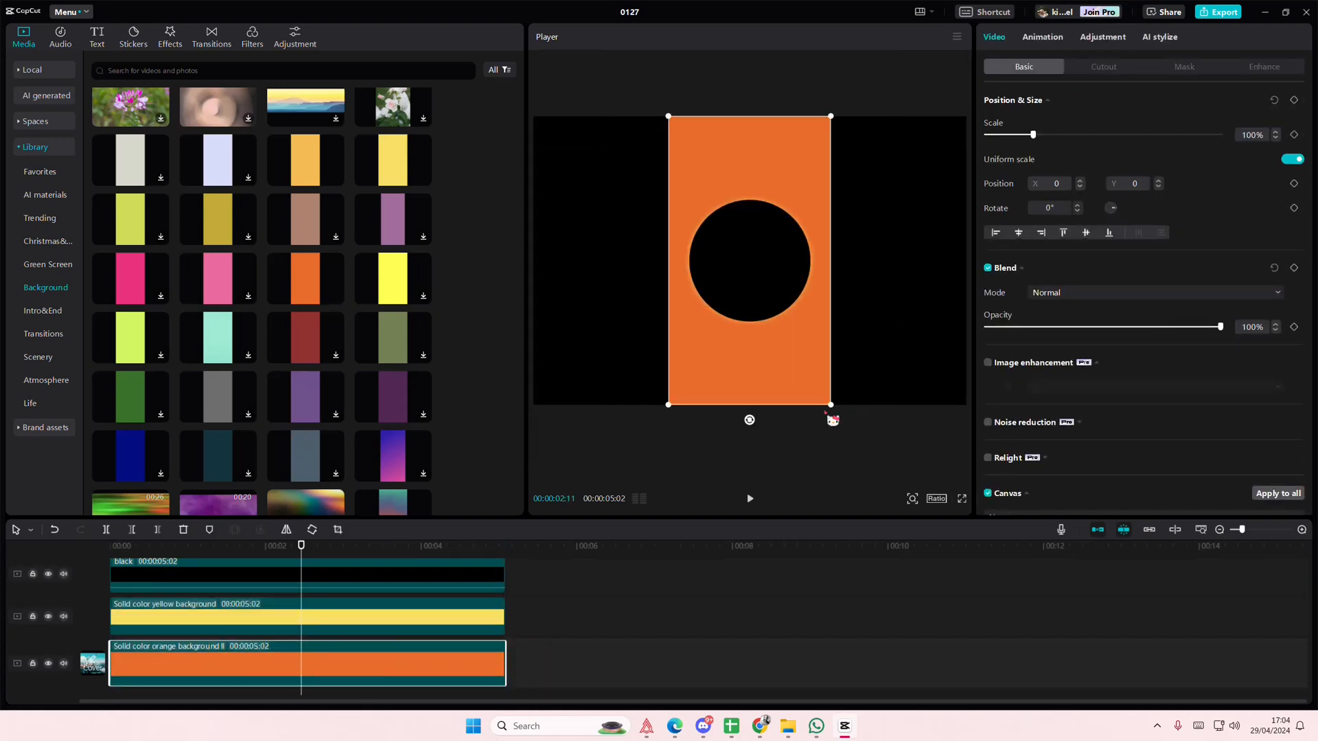
Step: Apply a centred circle mask to the enlarged orange background, sized about 149 by 148 with a feather of 3
left_click(1187, 71)
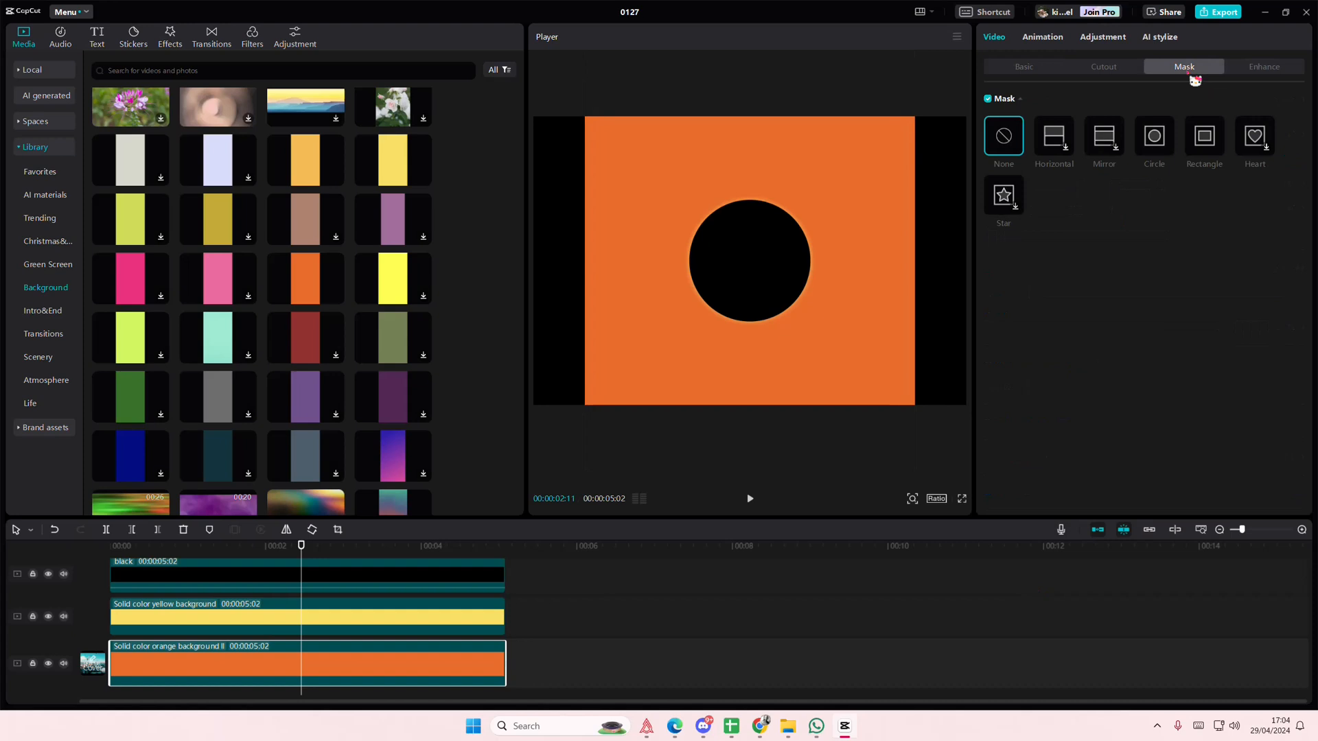
left_click(1160, 137)
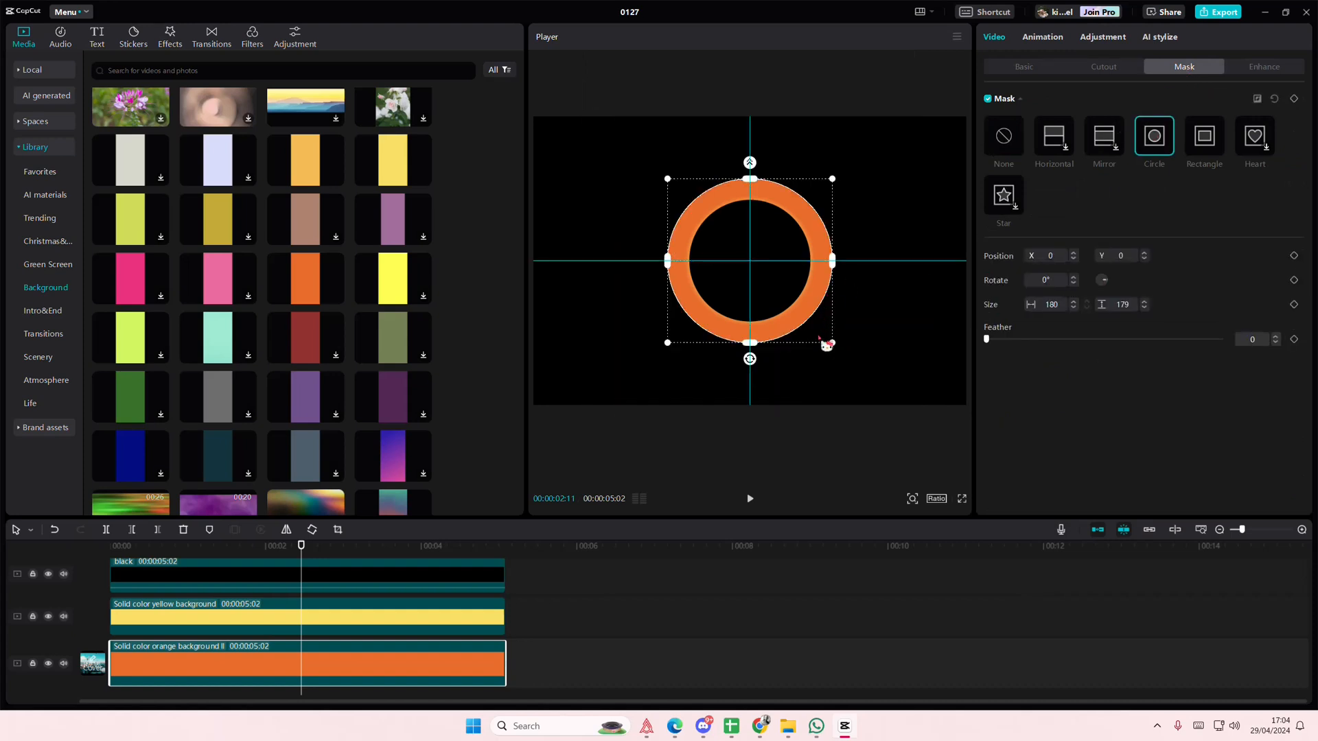
left_click_drag(827, 345, 817, 339)
left_click_drag(669, 345, 695, 318)
left_click_drag(665, 180, 740, 163)
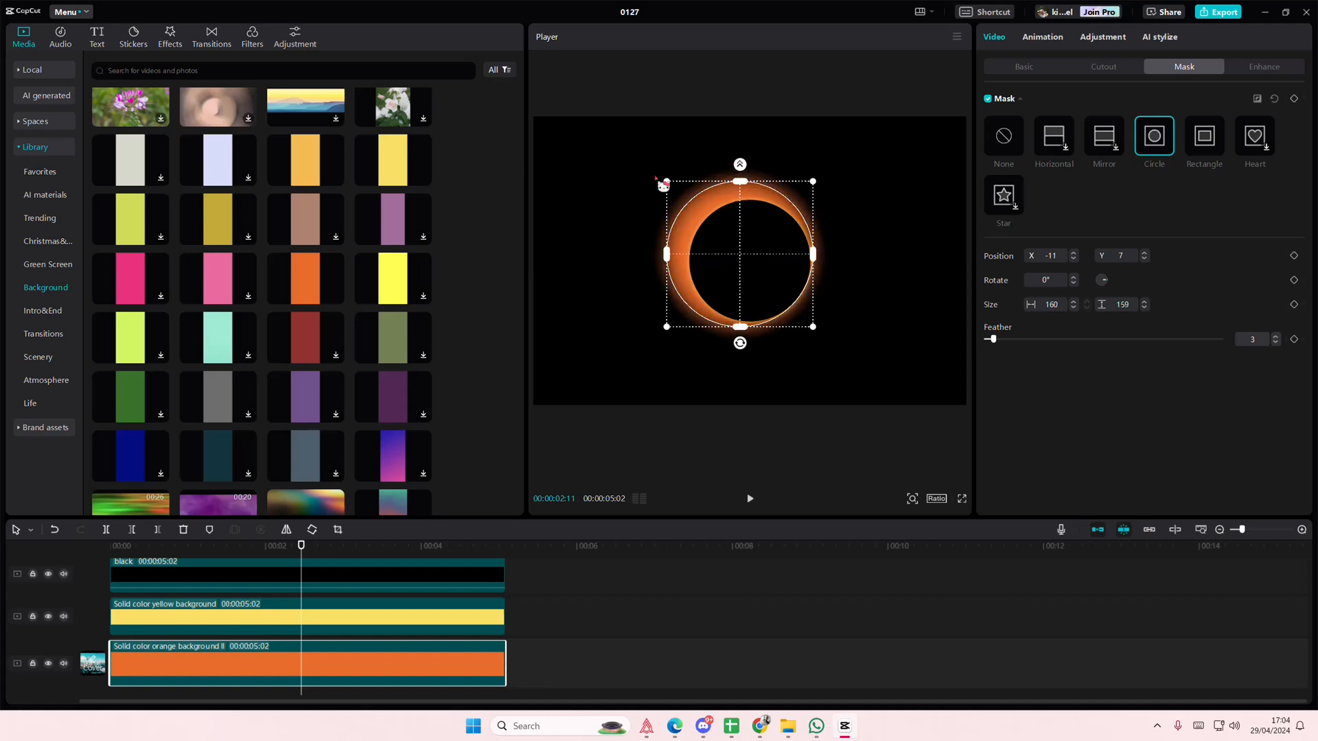
left_click_drag(669, 188, 680, 195)
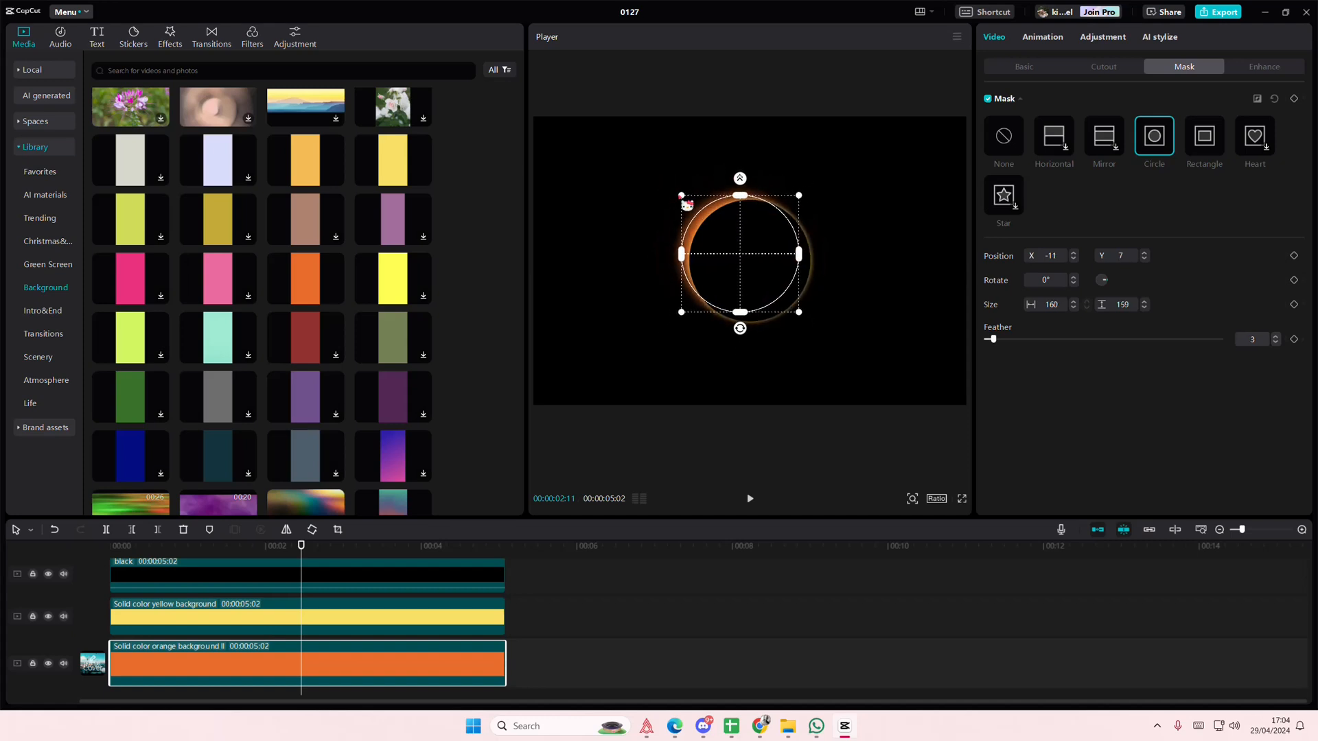
left_click_drag(745, 254, 783, 246)
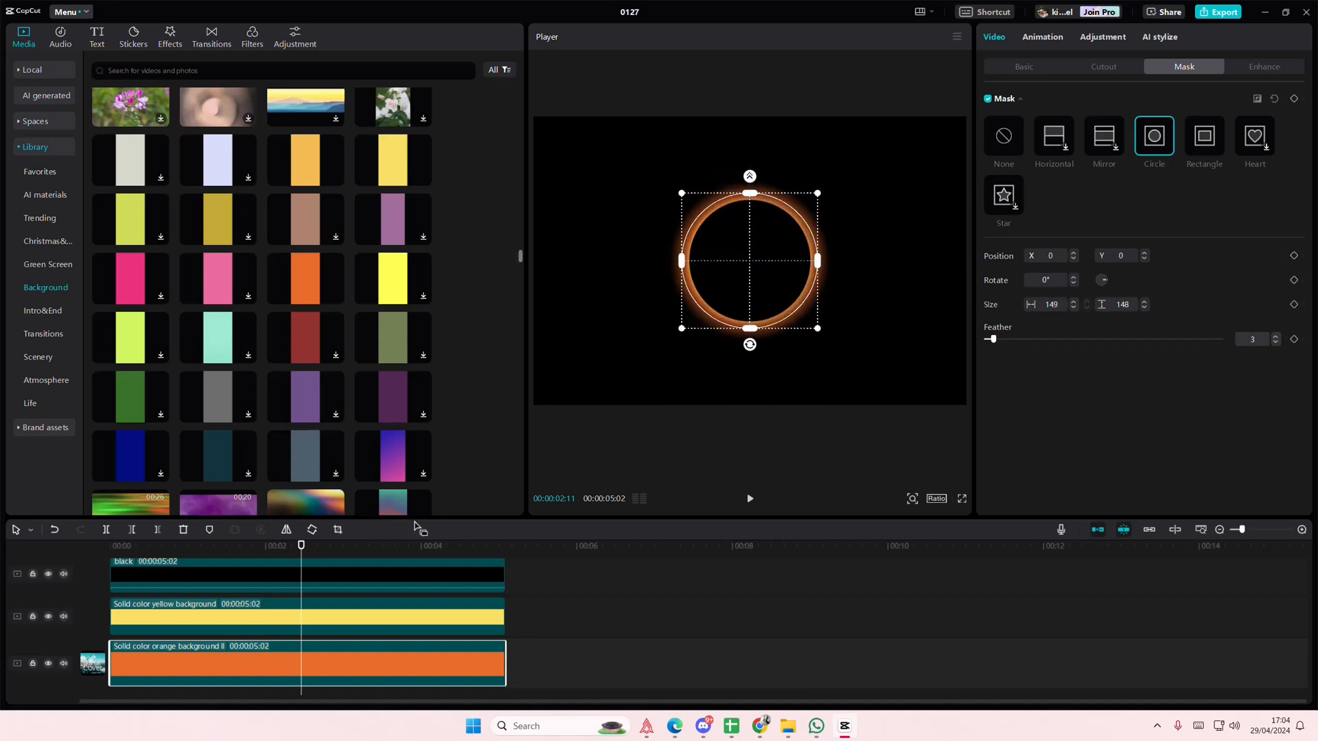
Step: Shrink the orange background's circle mask slightly with a stronger feather, and set the clip's opacity to 58%
left_click_drag(744, 324, 743, 322)
left_click_drag(820, 201, 816, 204)
left_click_drag(993, 339, 1005, 341)
left_click(1014, 71)
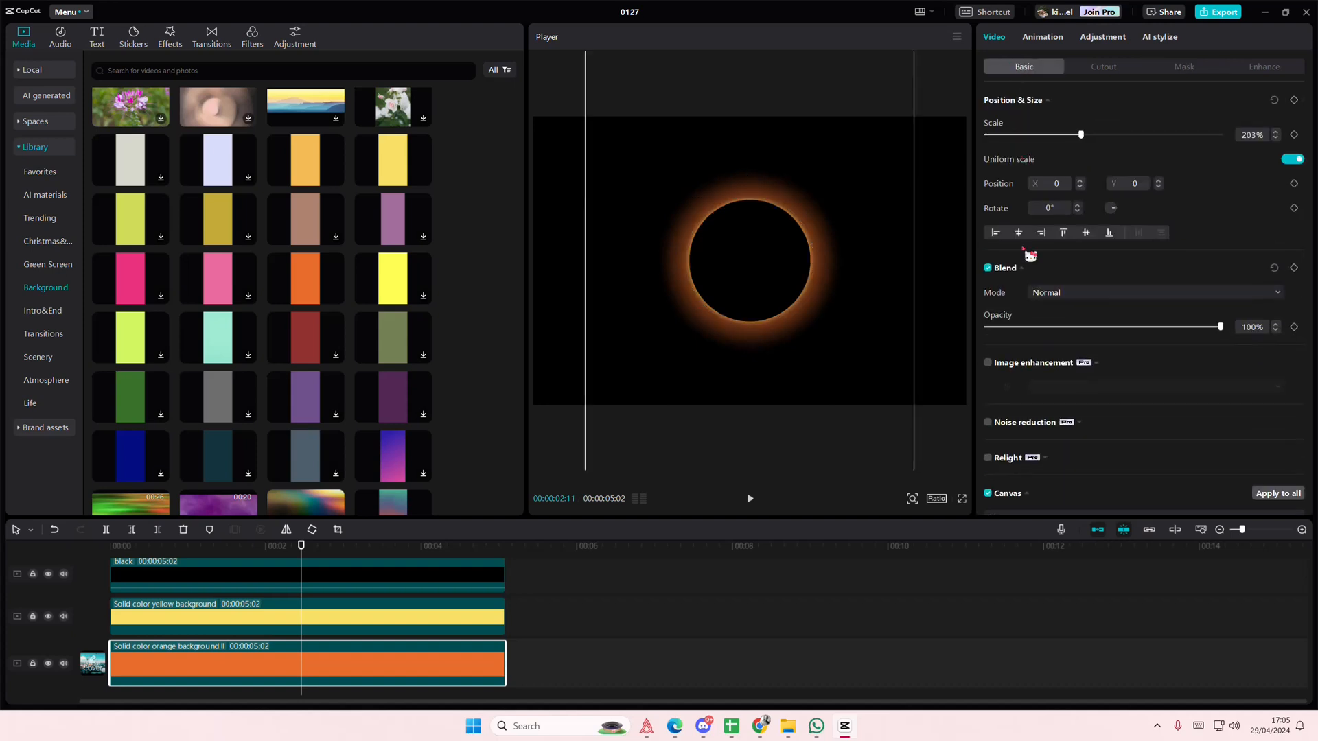
mouse_move(1091, 330)
left_mouse_down()
mouse_move(1138, 343)
mouse_move(1113, 338)
left_mouse_up()
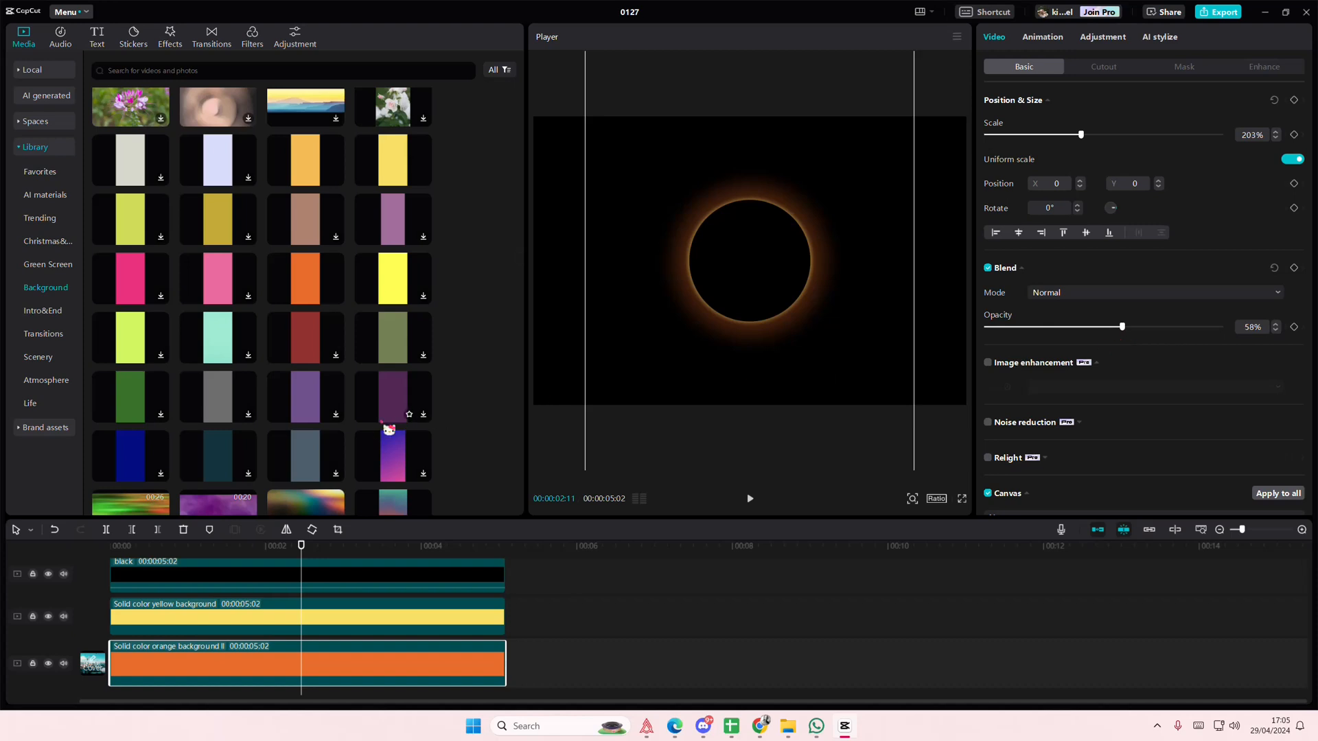
Step: Move the existing clips up one track and add the solid dark red background beneath them, extended to 00:00:05:02
left_click(344, 580)
key("Delete")
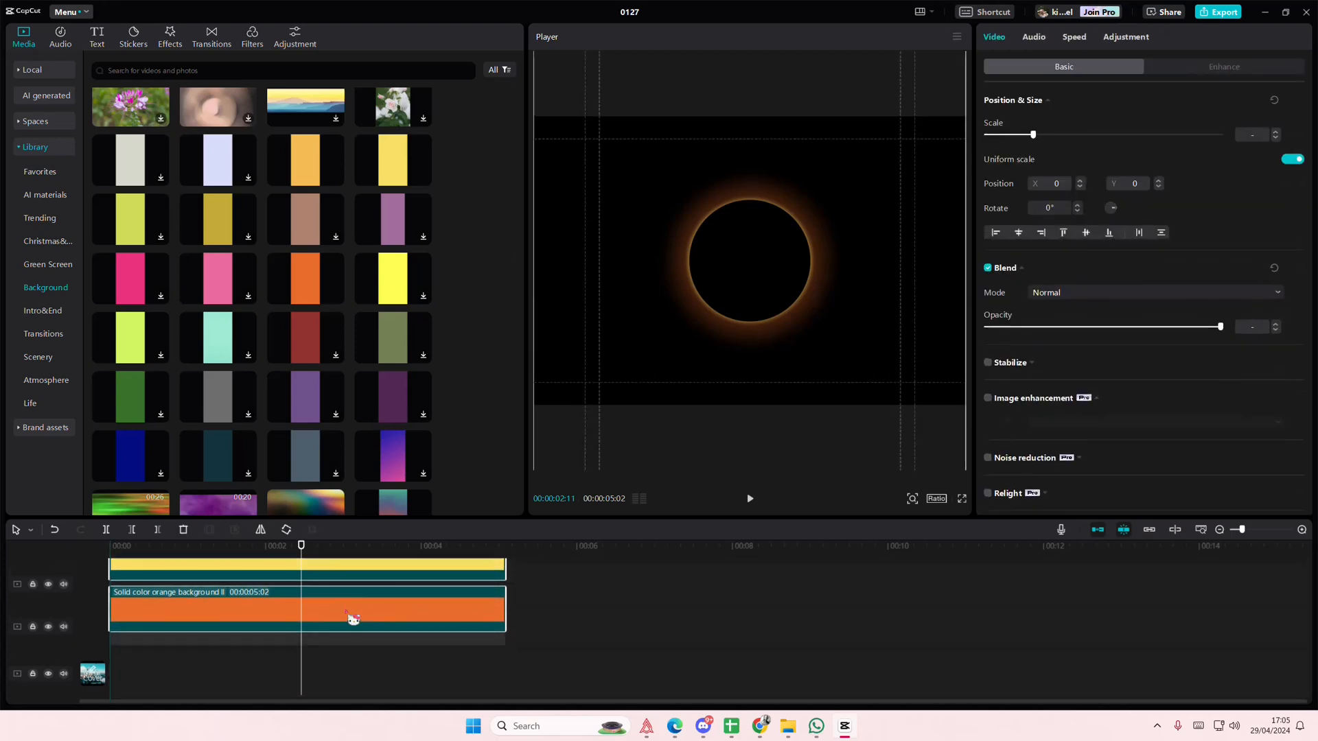
left_click_drag(310, 341, 117, 658)
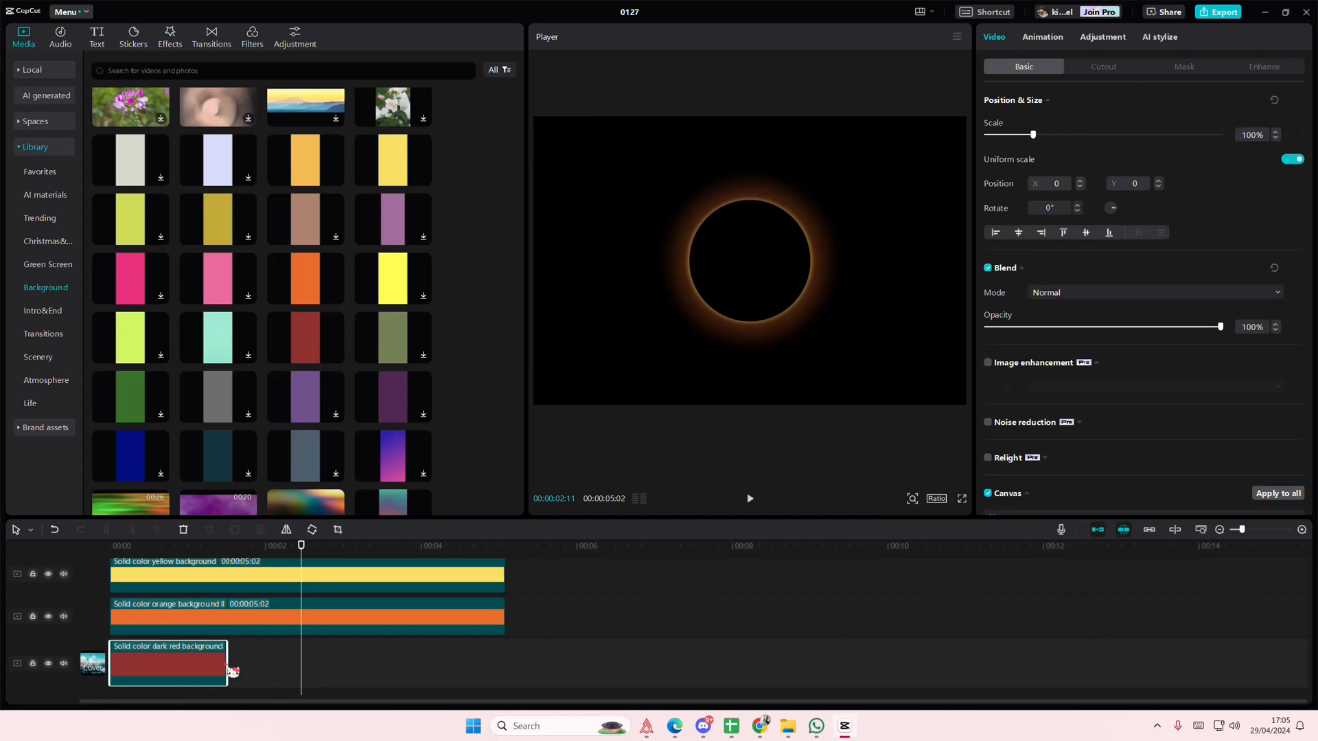
left_click_drag(472, 659, 506, 659)
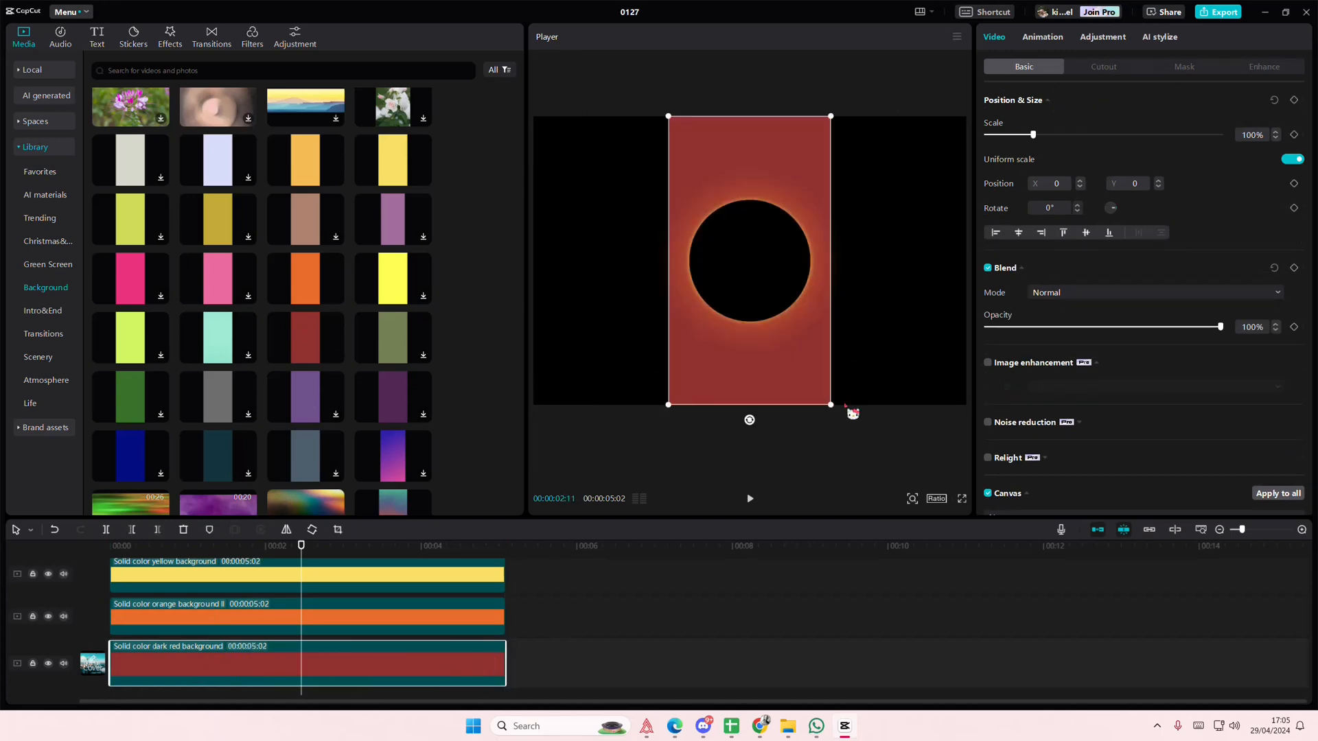
Step: Enlarge the dark red background to about 181% and apply a circle mask with a feather of 42
left_click_drag(833, 405, 968, 489)
left_click(1206, 64)
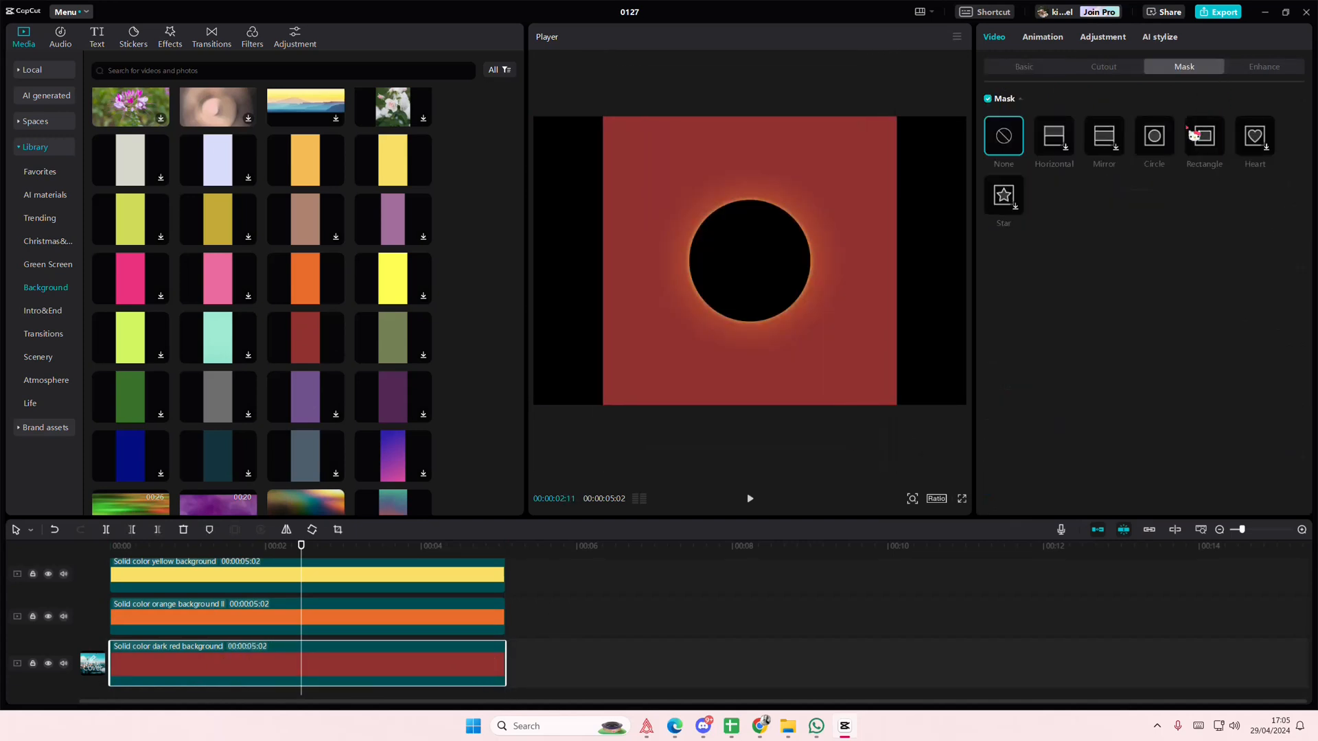
left_click(1154, 137)
mouse_move(750, 171)
left_mouse_down()
mouse_move(750, 157)
mouse_move(756, 168)
left_mouse_up()
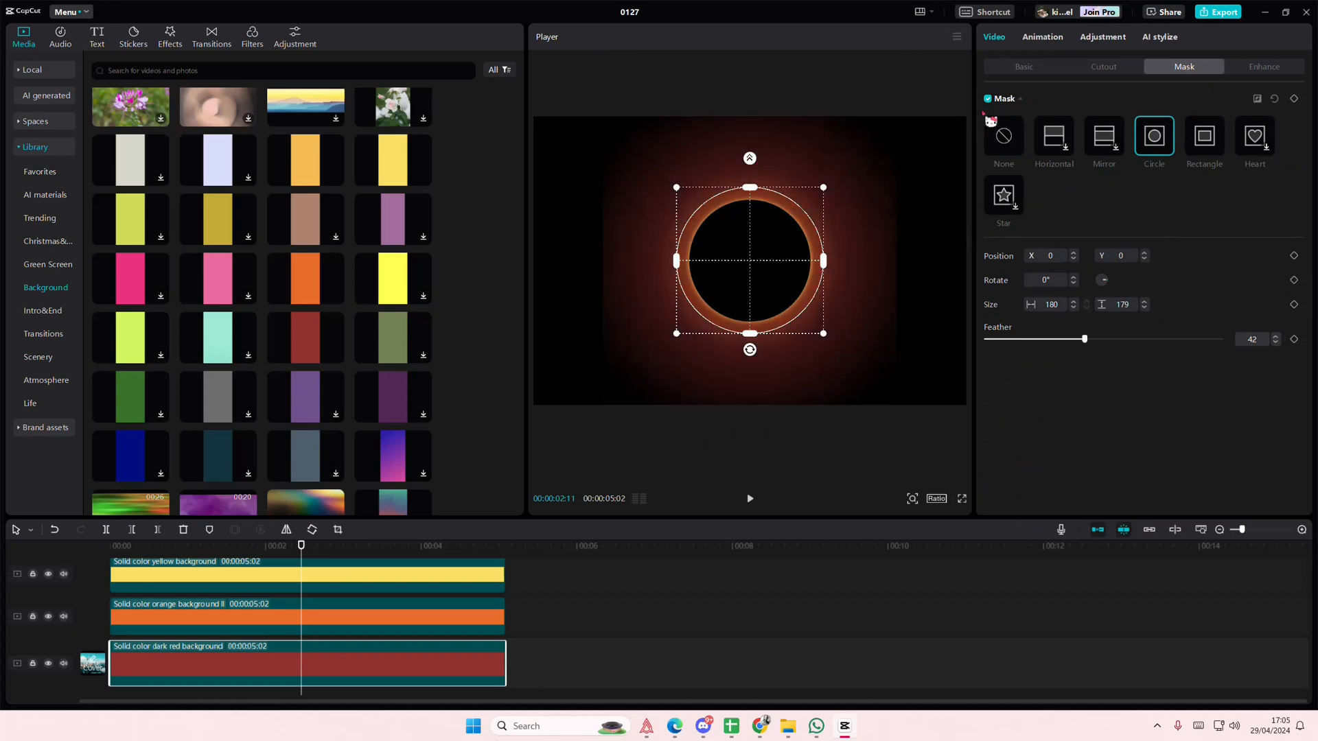
Step: Set the opacity of the dark red background to 37% and of the orange background to 30%
left_click(1010, 68)
left_click_drag(1181, 327, 1076, 333)
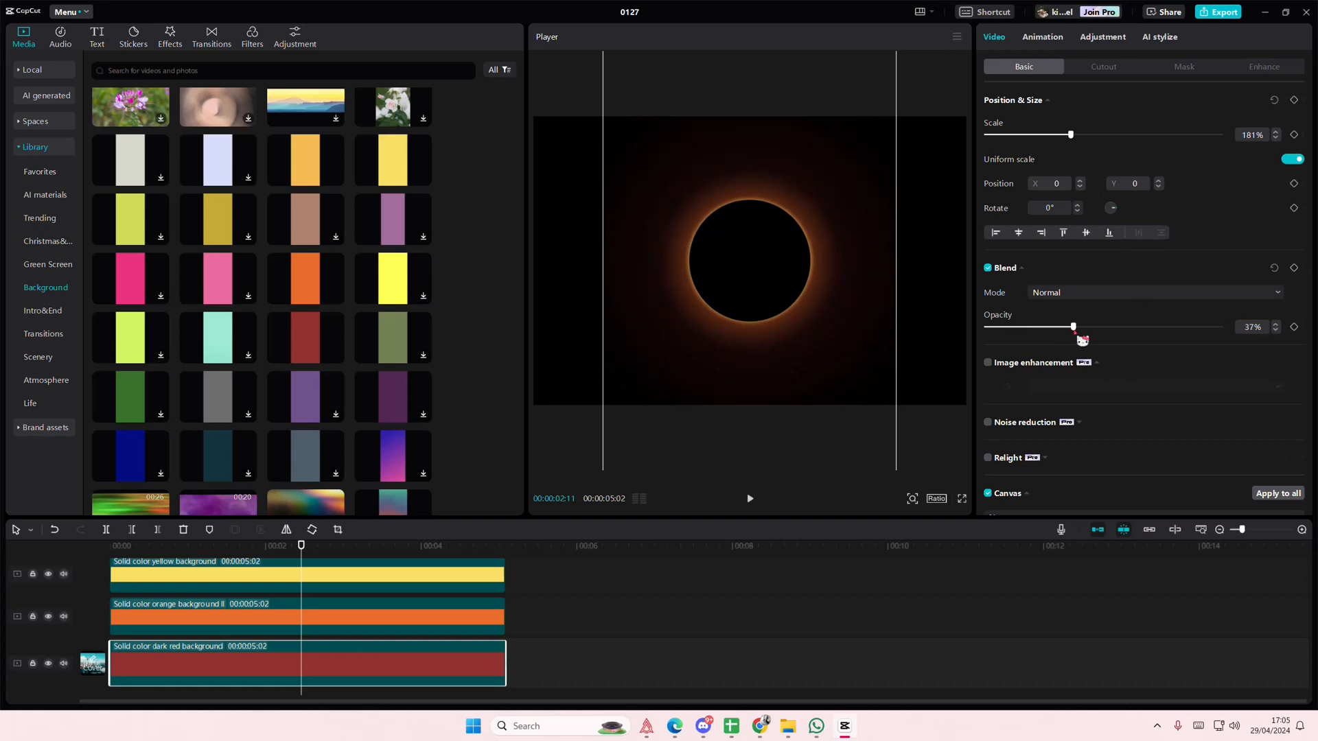
left_click(429, 597)
left_click_drag(1112, 327, 1054, 328)
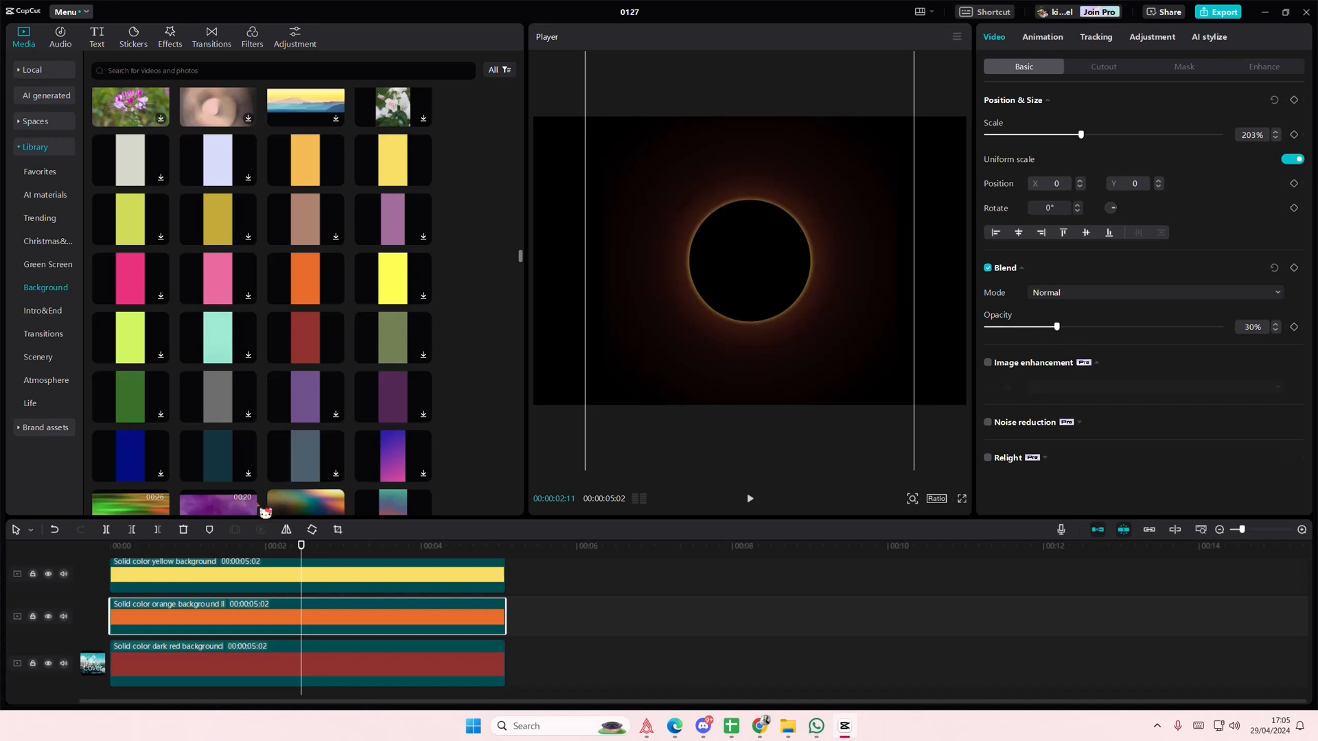
Step: Scale the dark red background to 285% so it fills the frame, and set its opacity to 20%
left_click(331, 665)
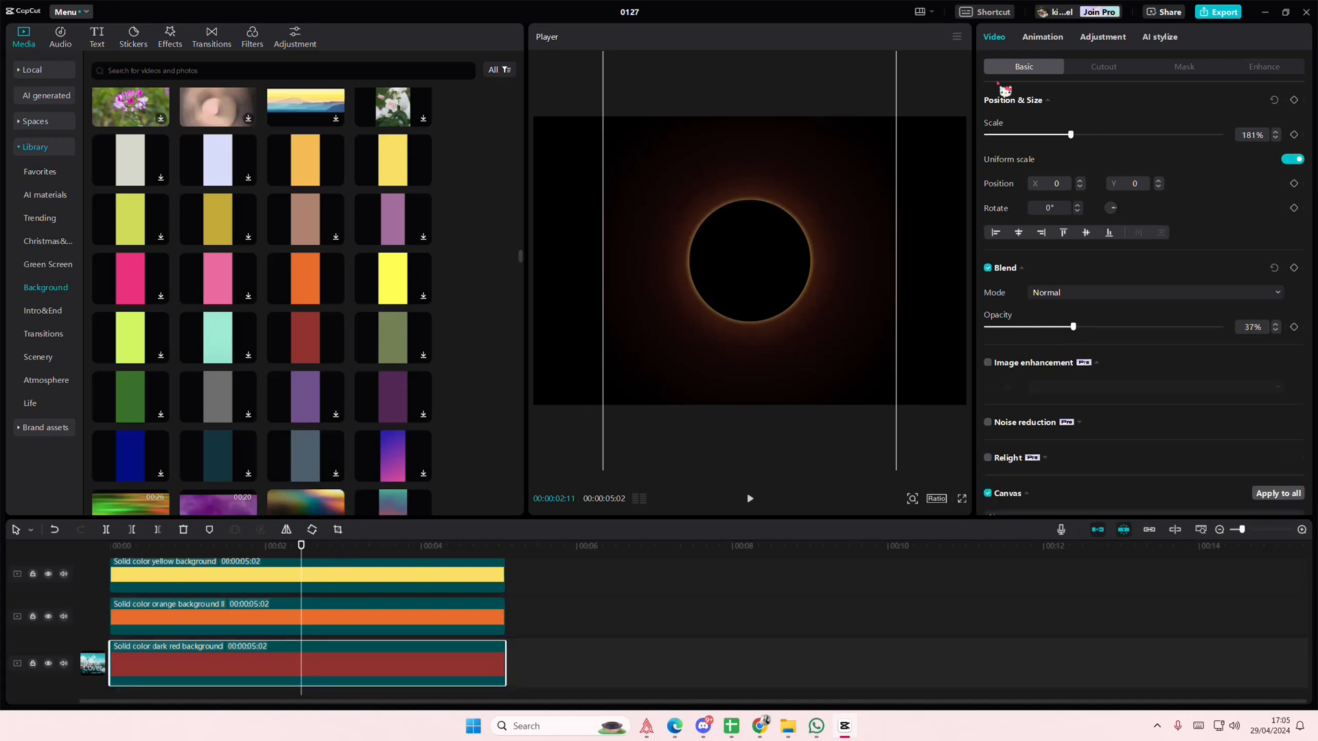
left_click_drag(1074, 148, 1121, 158)
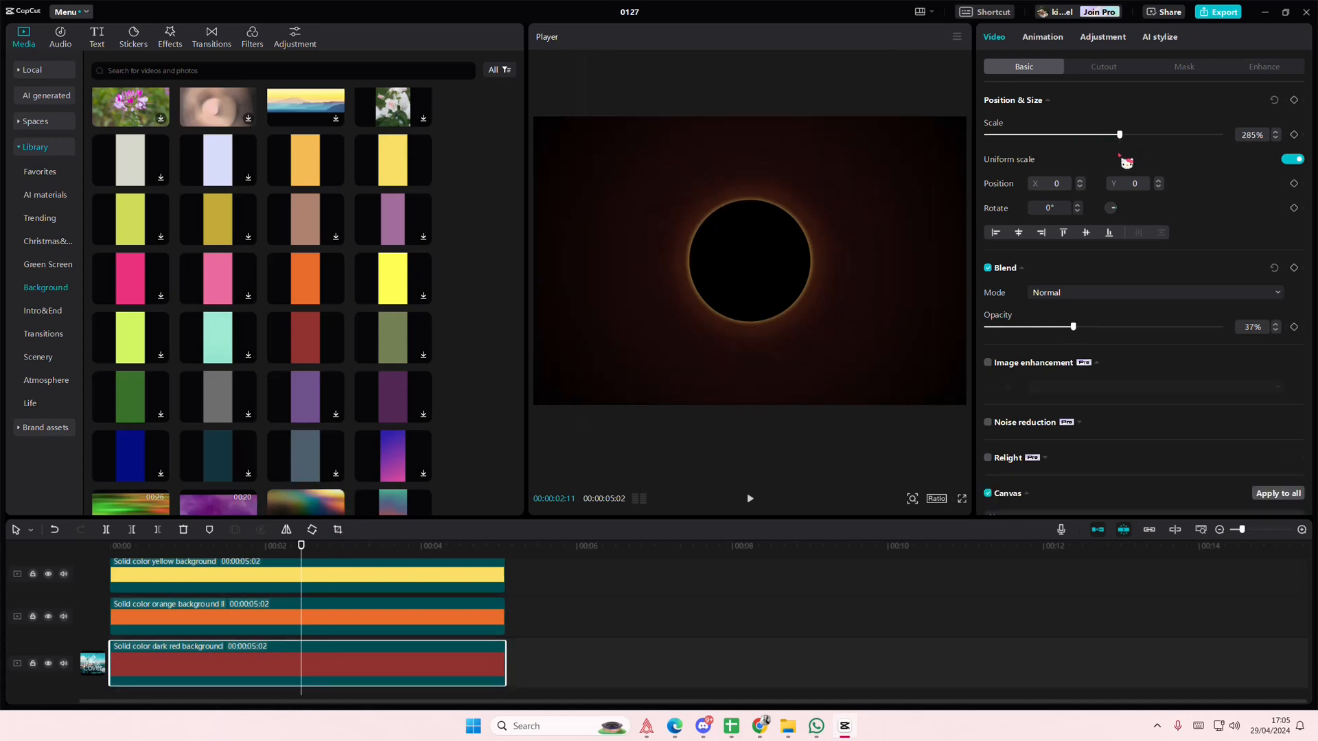
left_click_drag(1085, 328, 1036, 343)
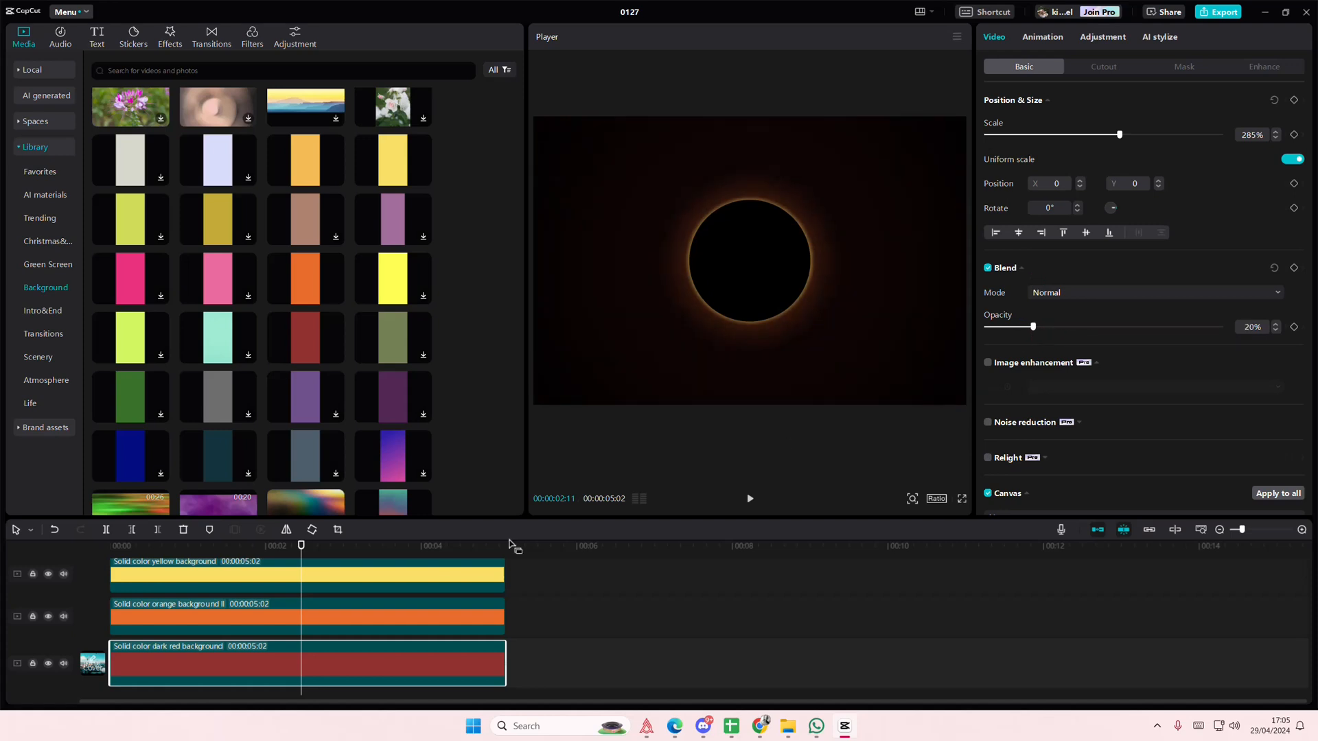
Step: Readjust the yellow background's circle mask to about 141 by 140 with a feather of 4
left_click(431, 573)
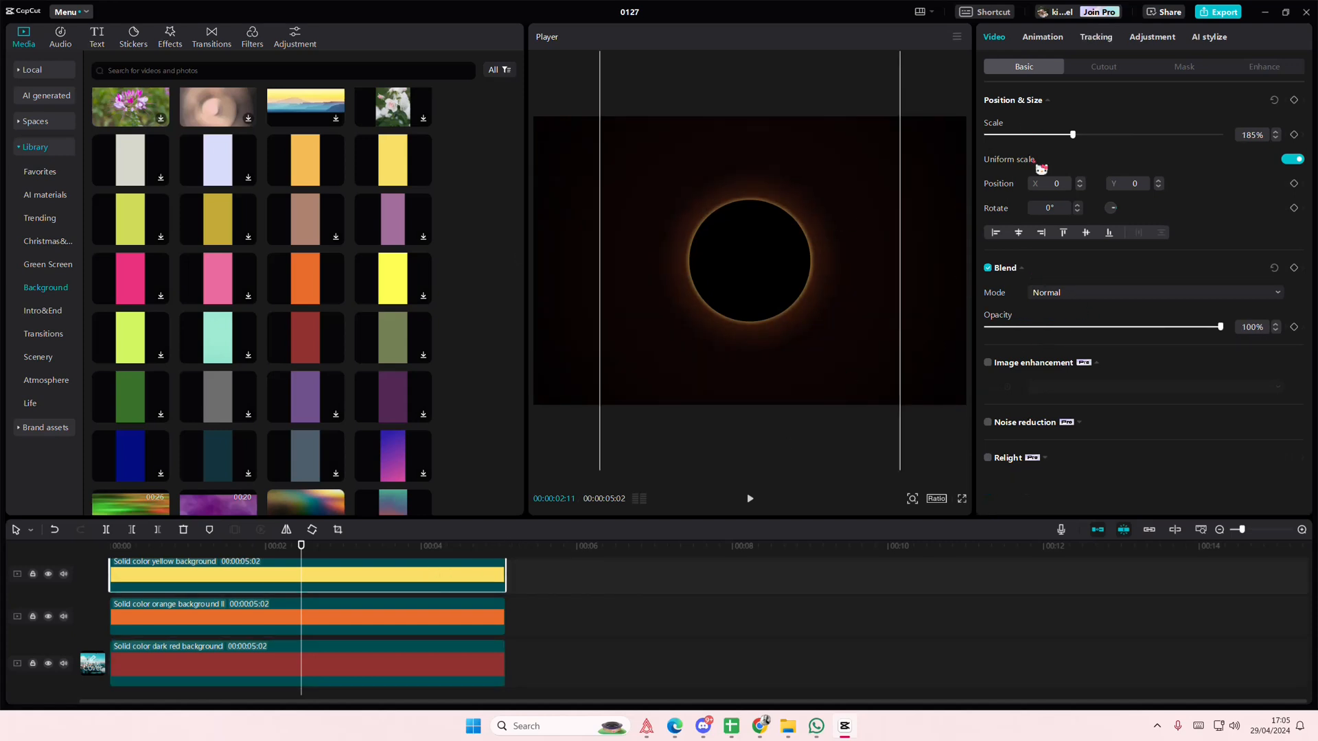
left_click(1160, 68)
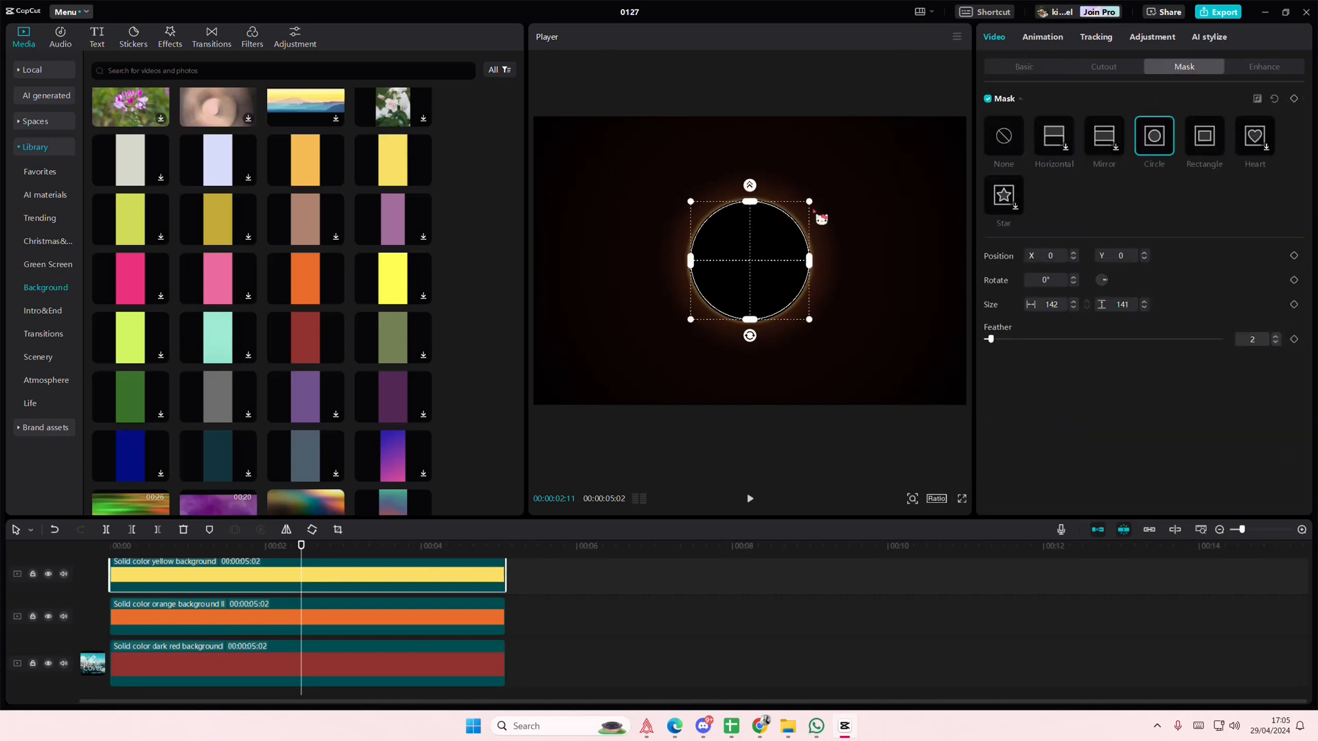
left_click_drag(990, 340, 986, 339)
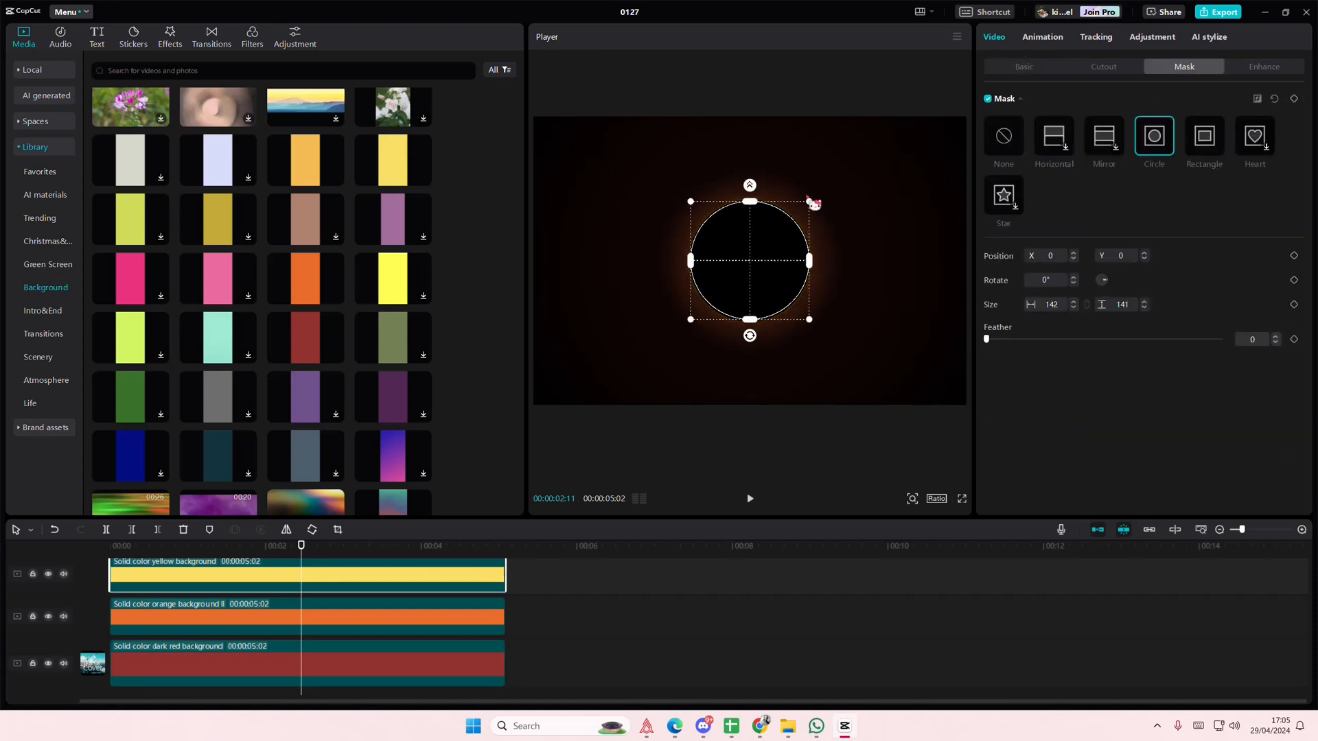
left_click_drag(810, 200, 813, 198)
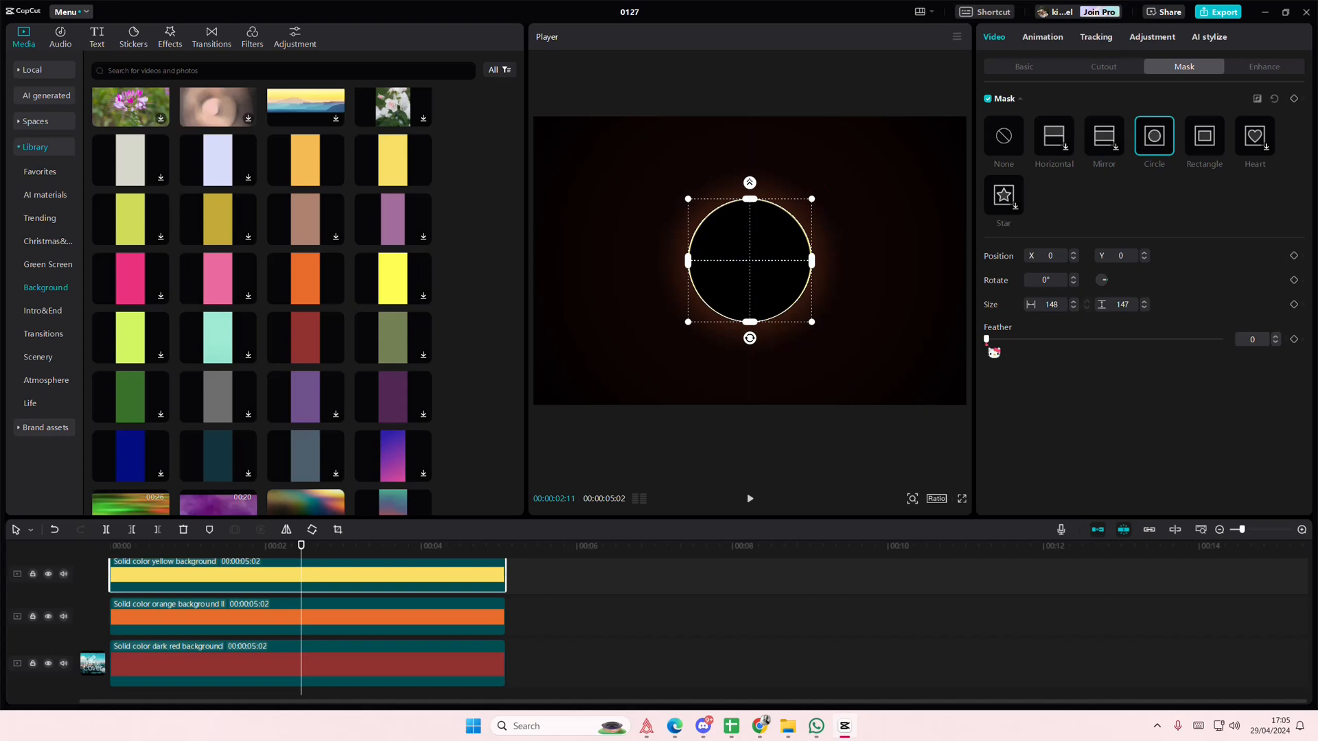
left_click_drag(987, 339, 995, 339)
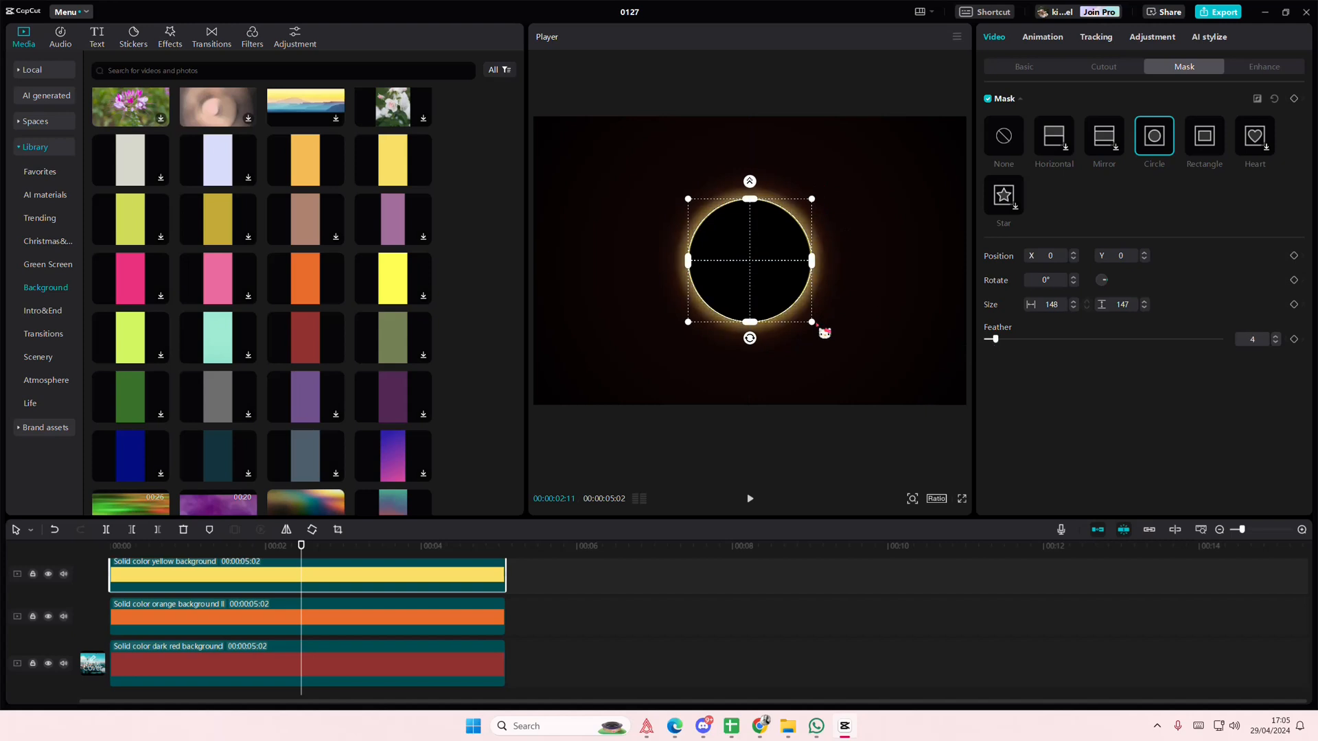
left_click_drag(815, 325, 804, 333)
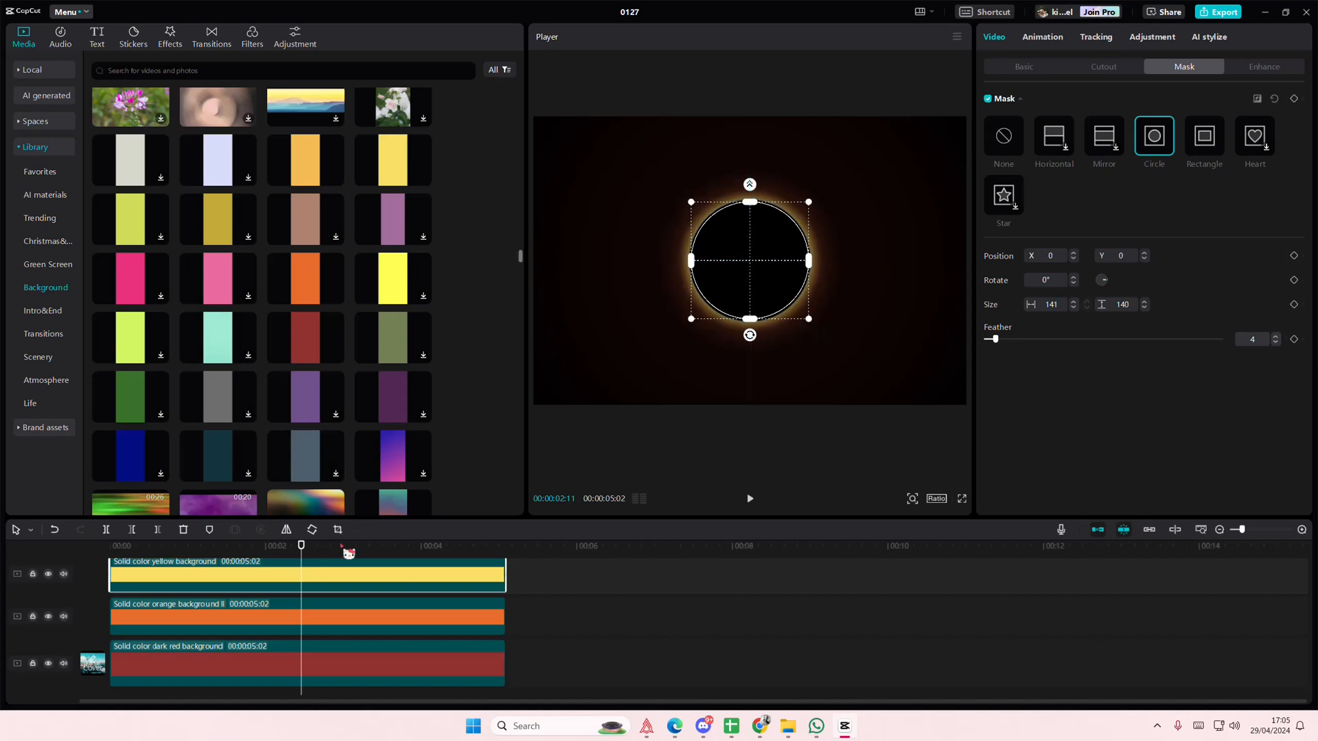
Step: Add the bright yellow solid background at the timeline start, beneath the black circle, and extend it to 5 seconds 2 frames
left_click_drag(378, 548, 31, 542)
left_click(594, 565)
scroll(598, 565, "up", 1)
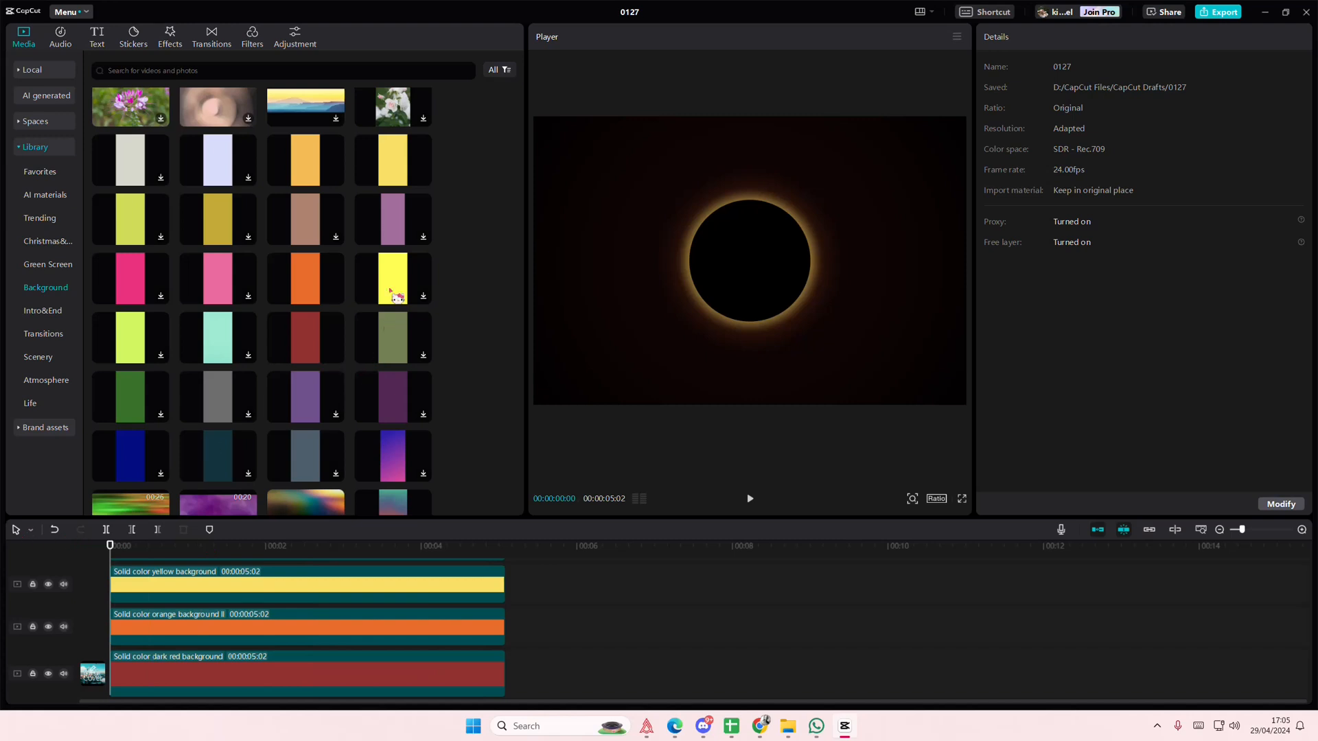
left_click_drag(395, 297, 140, 591)
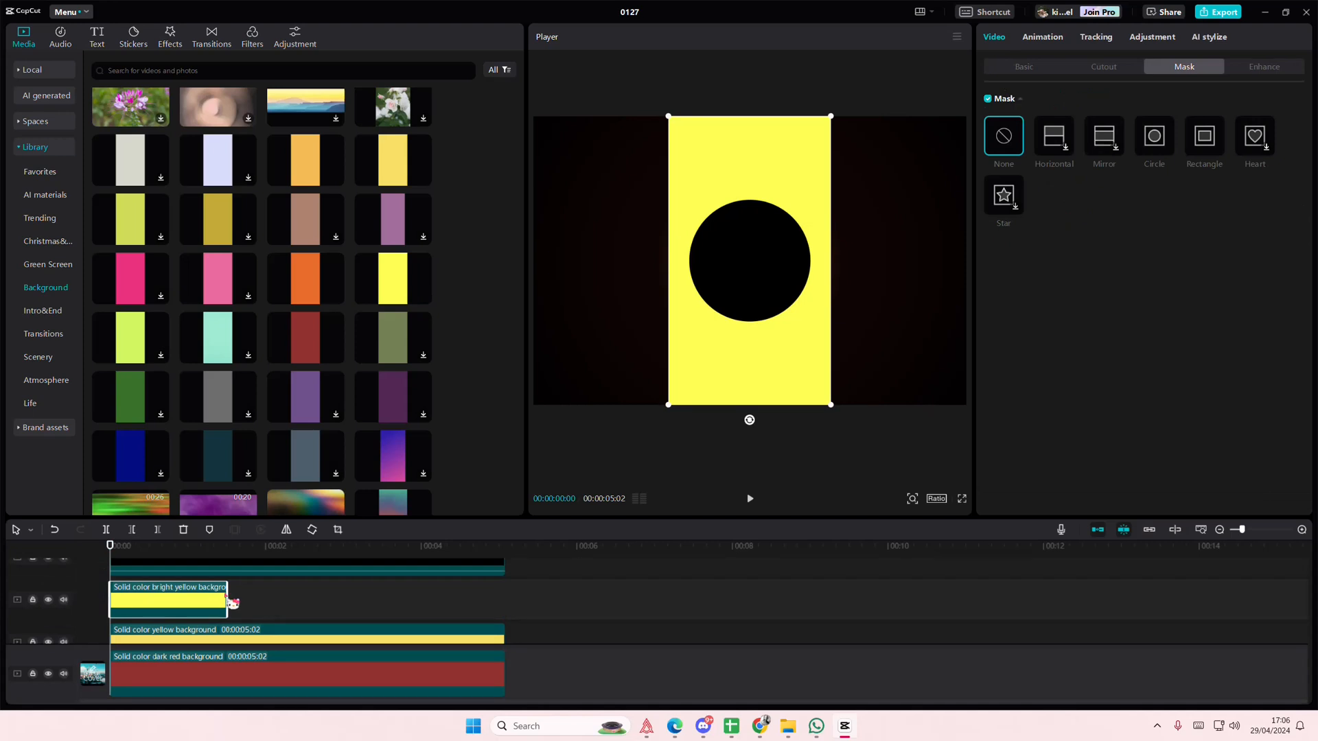
left_click_drag(227, 599, 506, 599)
Step: Mask the bright yellow background with a circle just large enough to form a thin rim around the black circle
left_click(1153, 138)
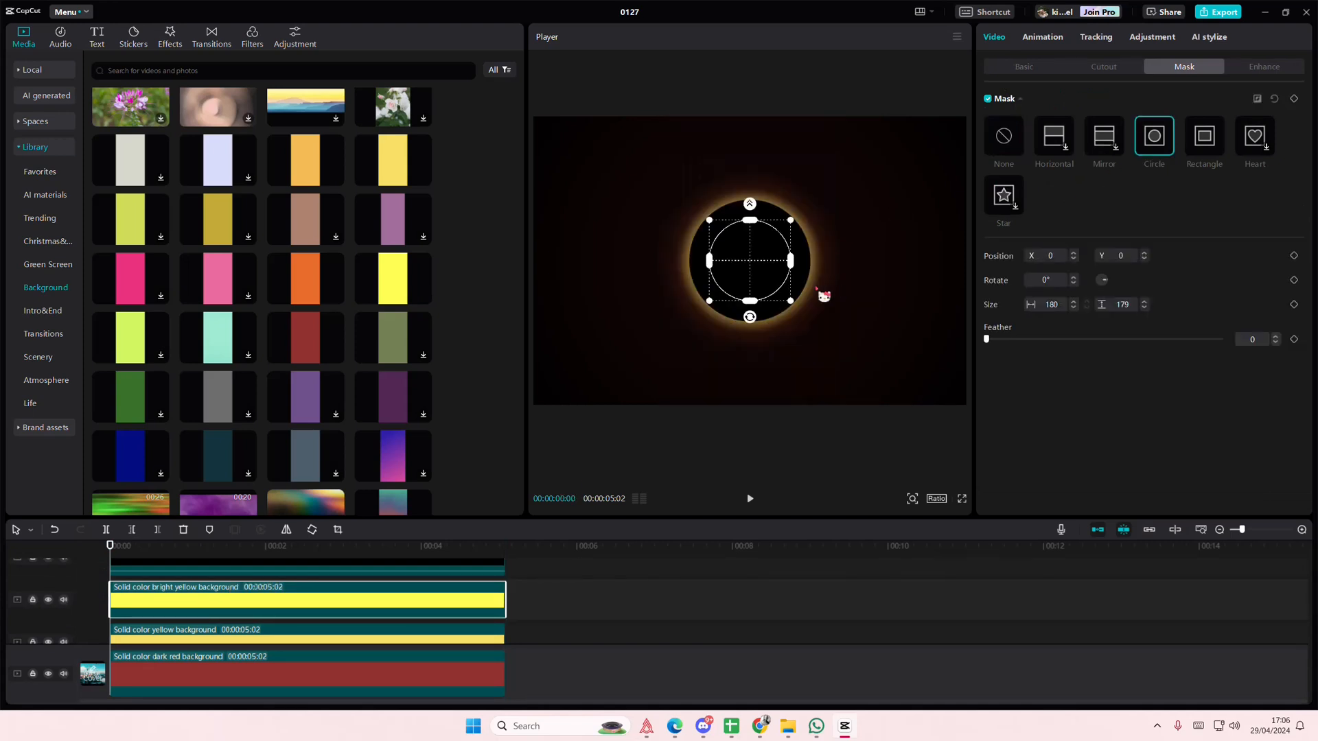
left_click_drag(793, 306, 812, 322)
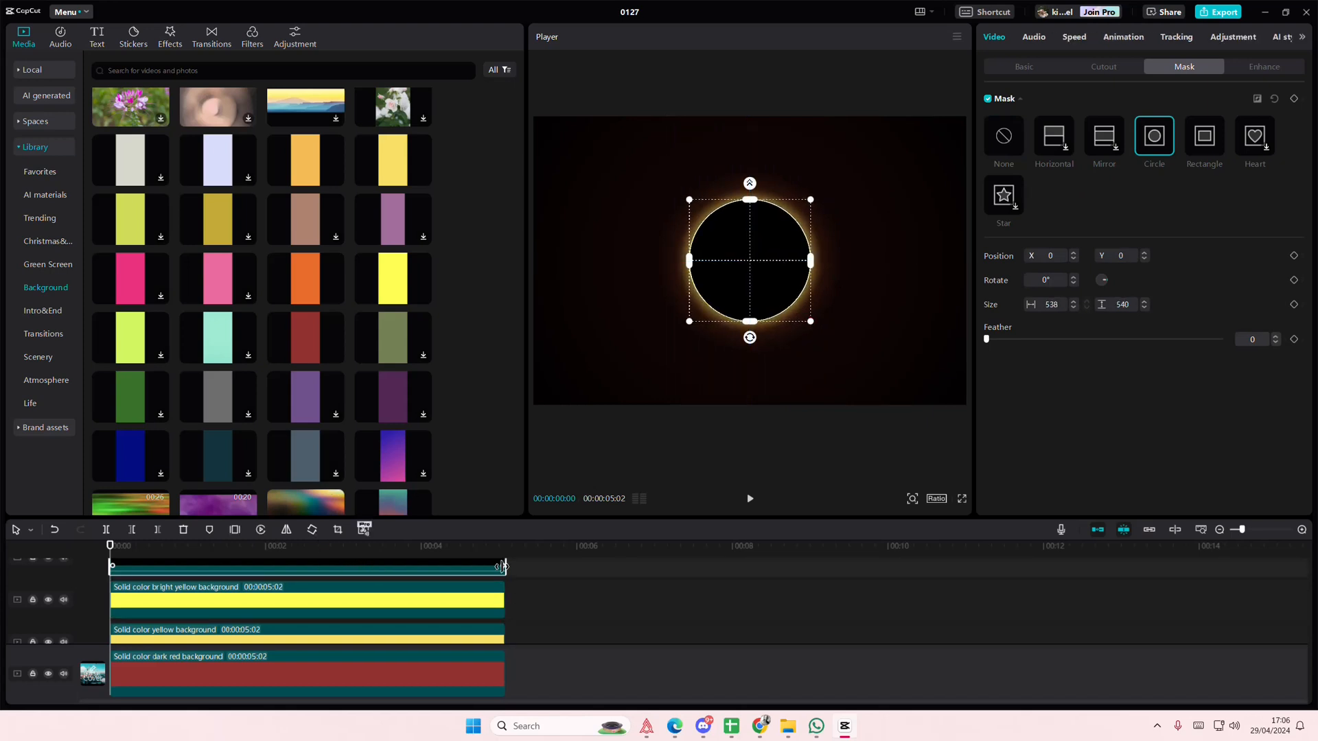
left_click(542, 592)
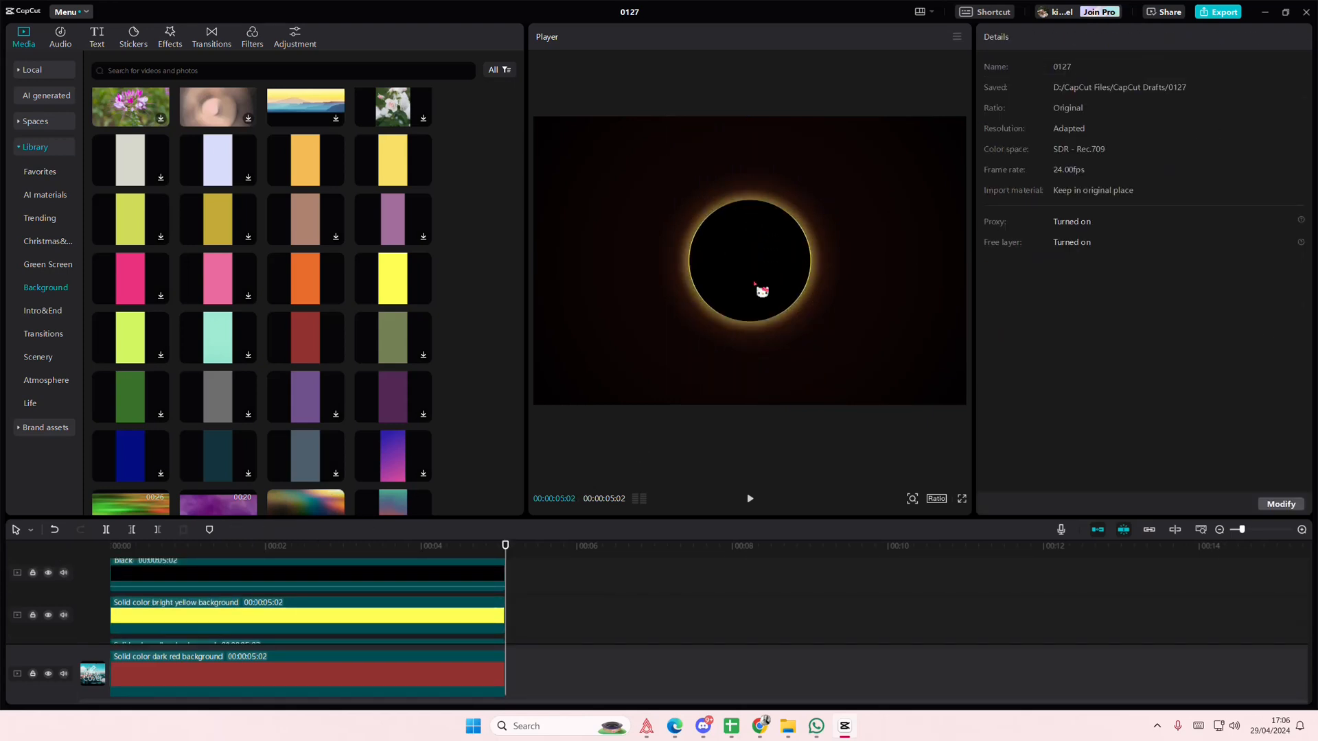
left_click_drag(240, 566, 17, 535)
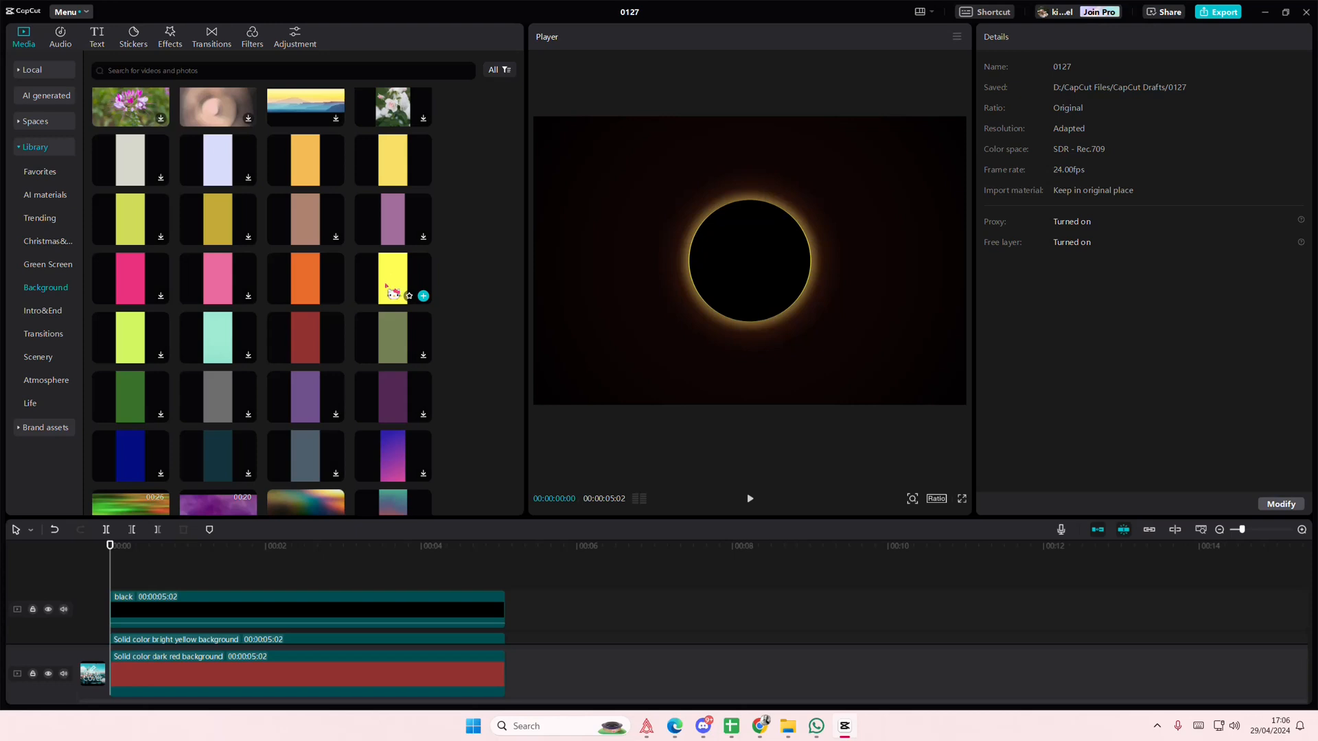
Step: Preview Light Effect options on the eclipse, including Halo, Develop, Leak 1, Leak II and Glowburst
left_click(169, 36)
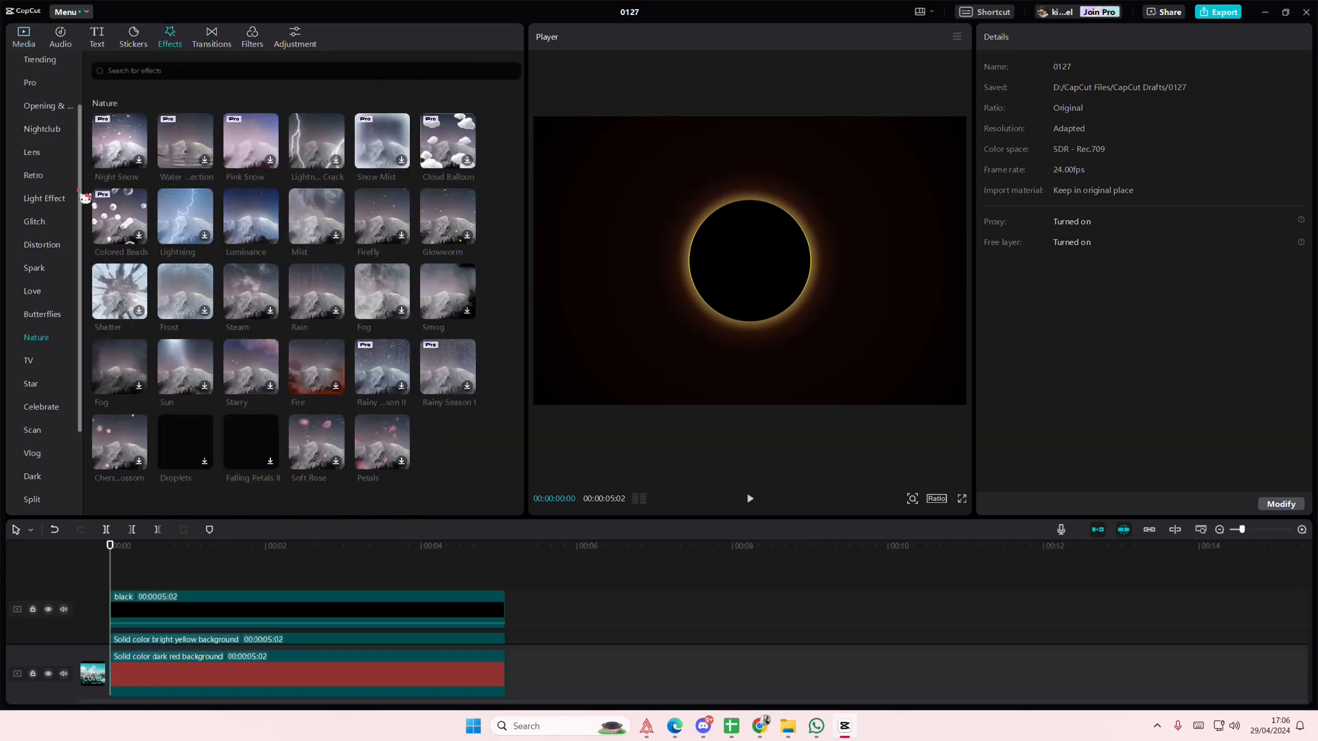
left_click(42, 202)
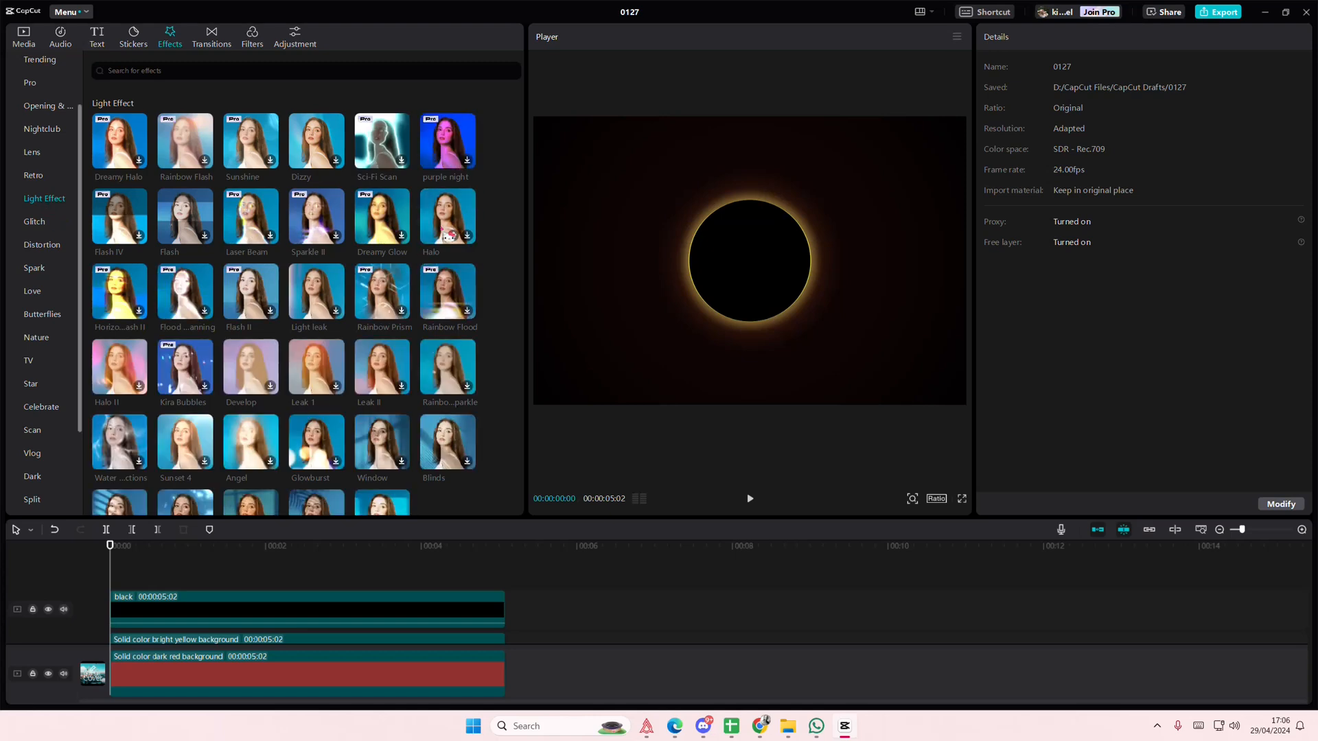
left_click(449, 234)
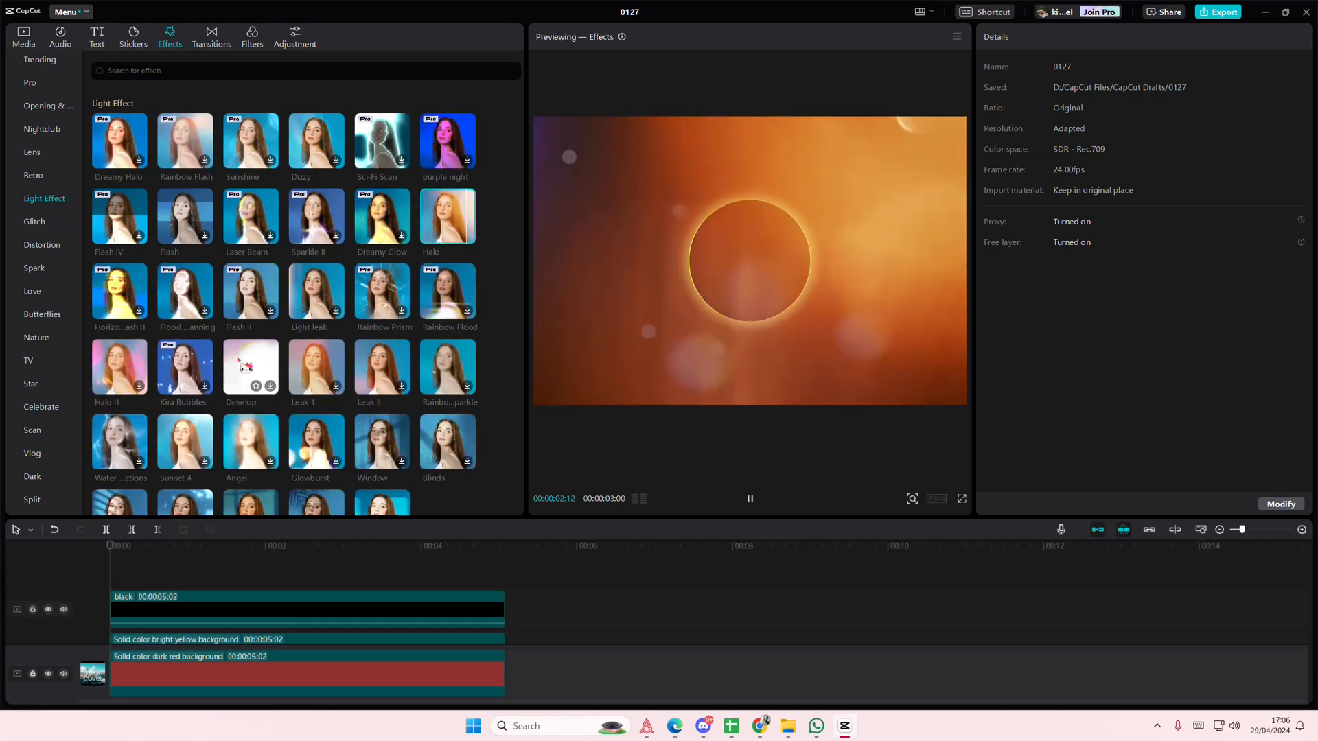
left_click(241, 362)
left_click(307, 362)
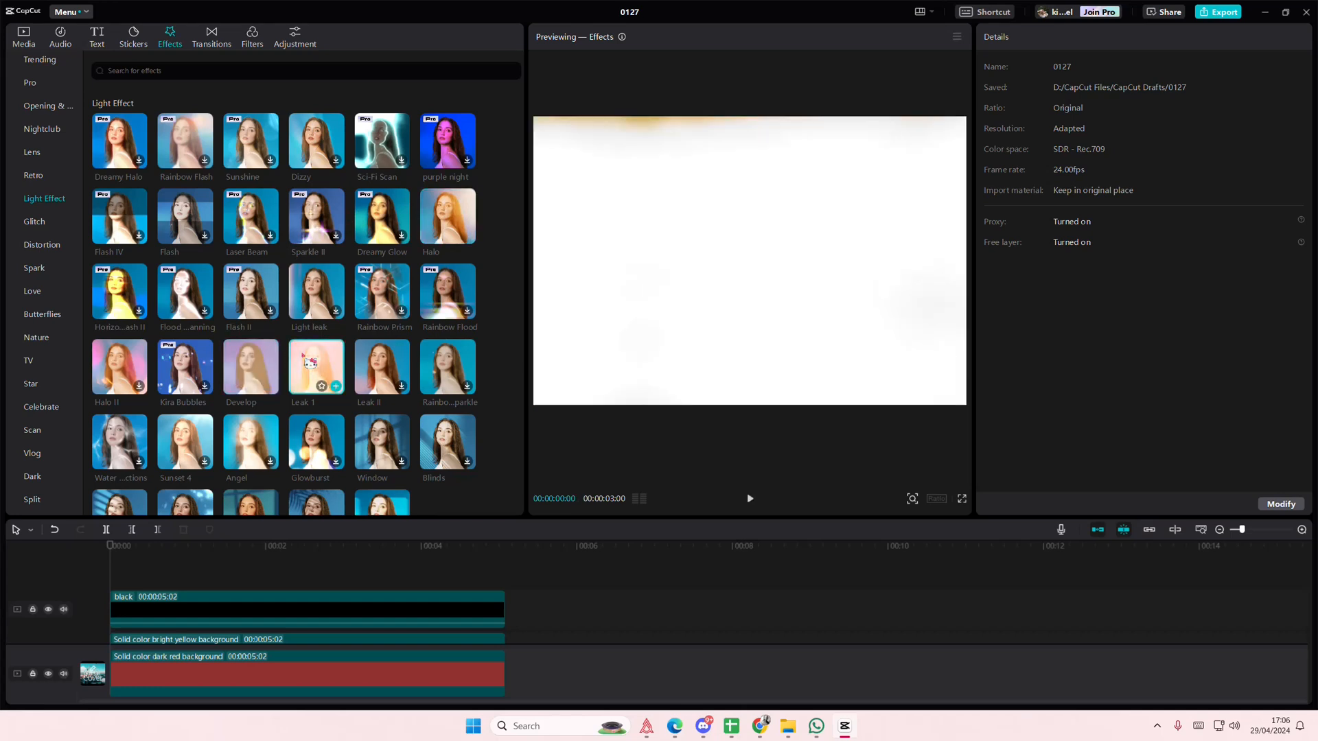
left_click(380, 366)
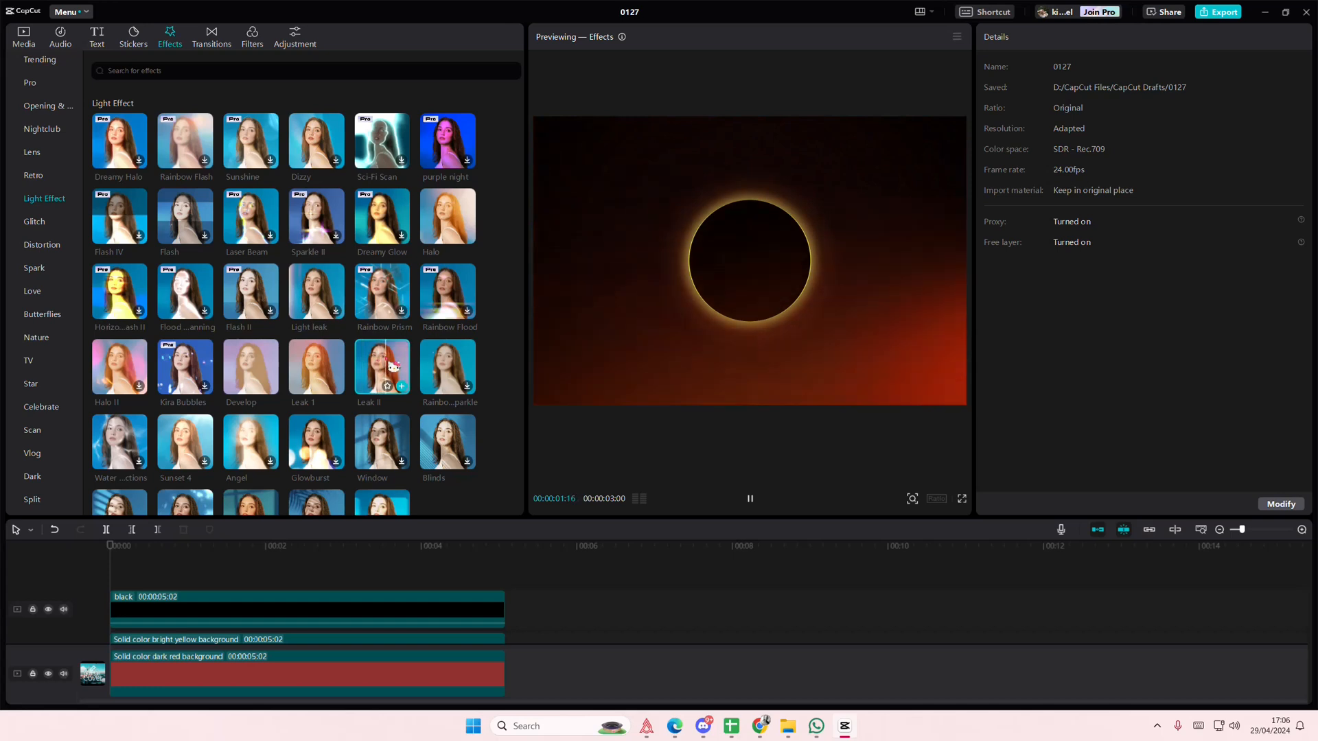
left_click(450, 374)
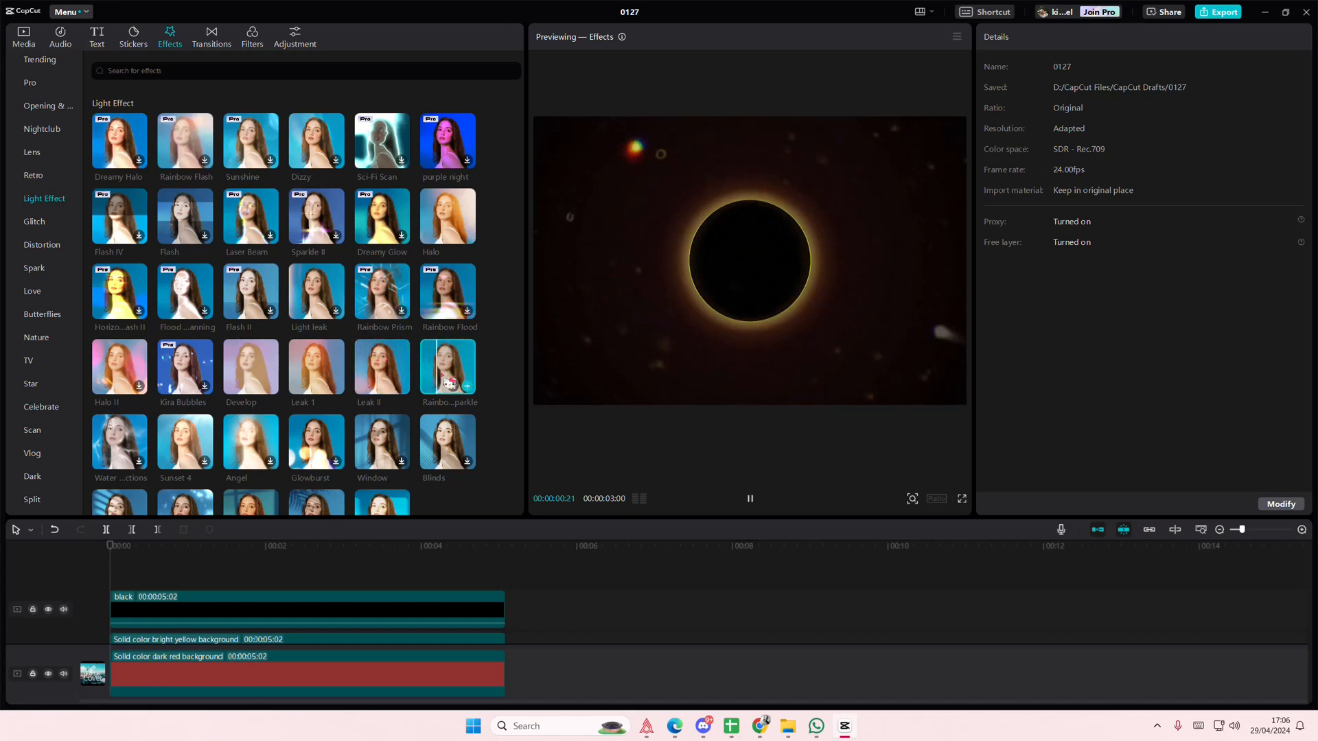
scroll(398, 391, "down", 1)
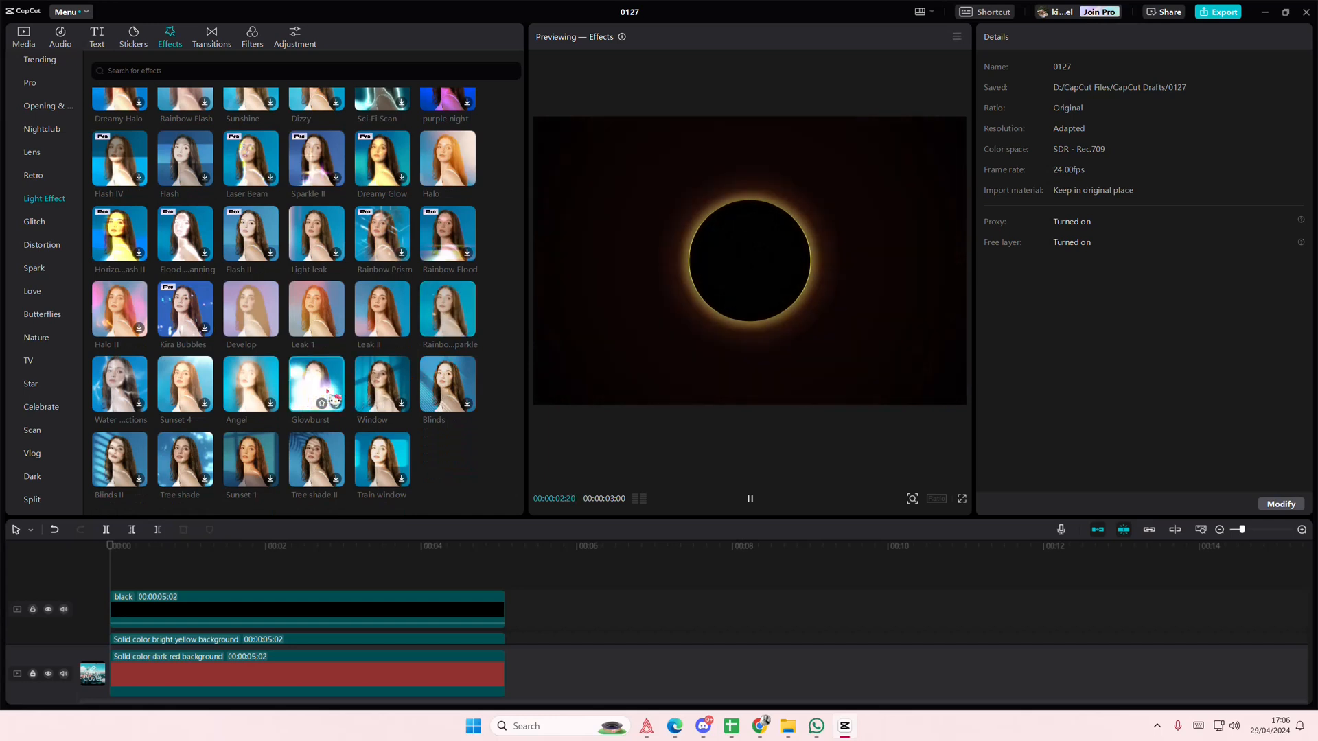
left_click(317, 385)
left_click(165, 580)
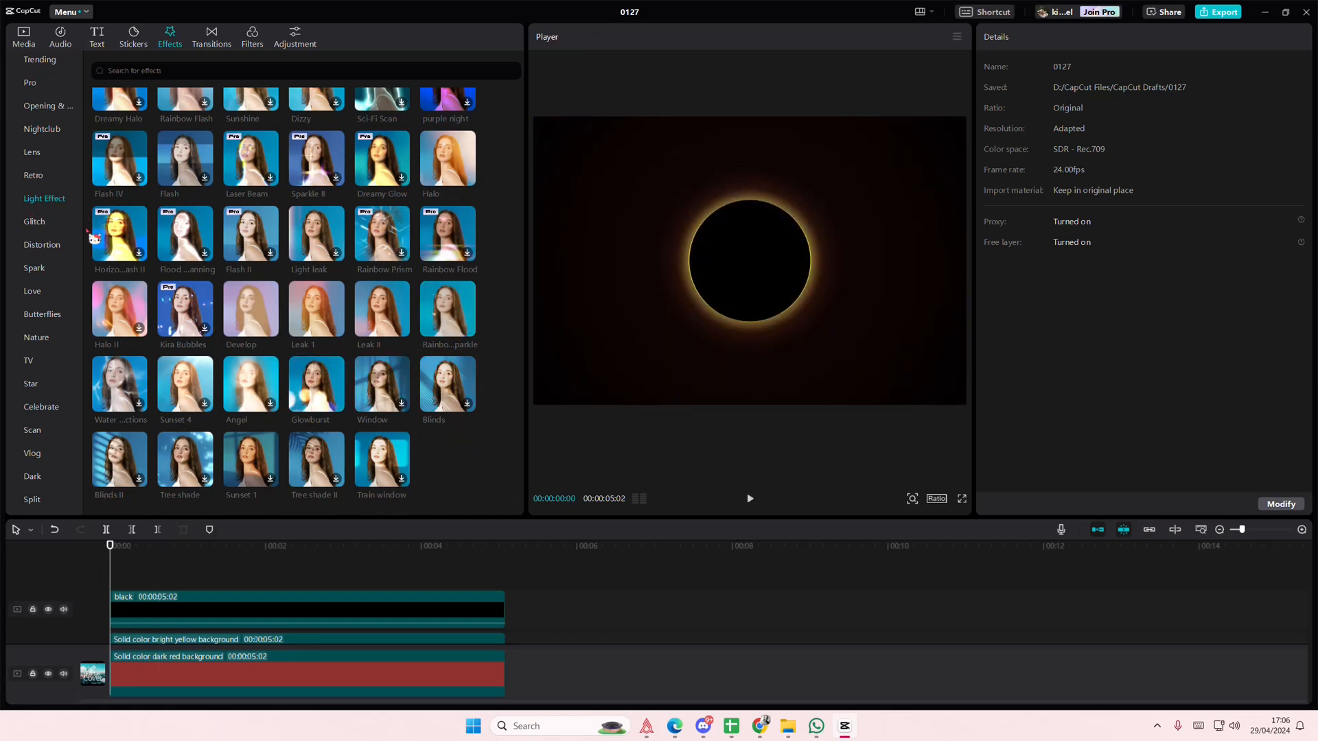
Step: Add a second bright yellow background above the black circle and extend it to 5 seconds 2 frames
left_click(24, 35)
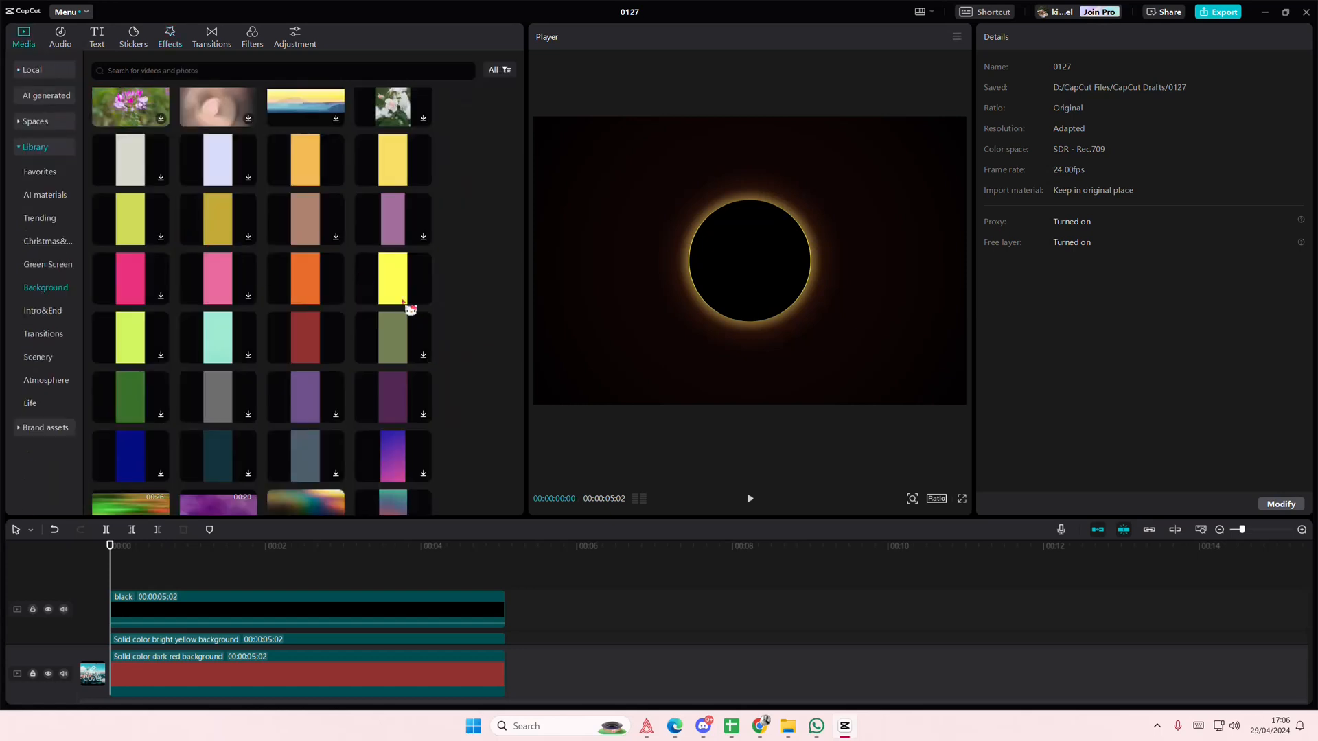
left_click_drag(405, 304, 138, 604)
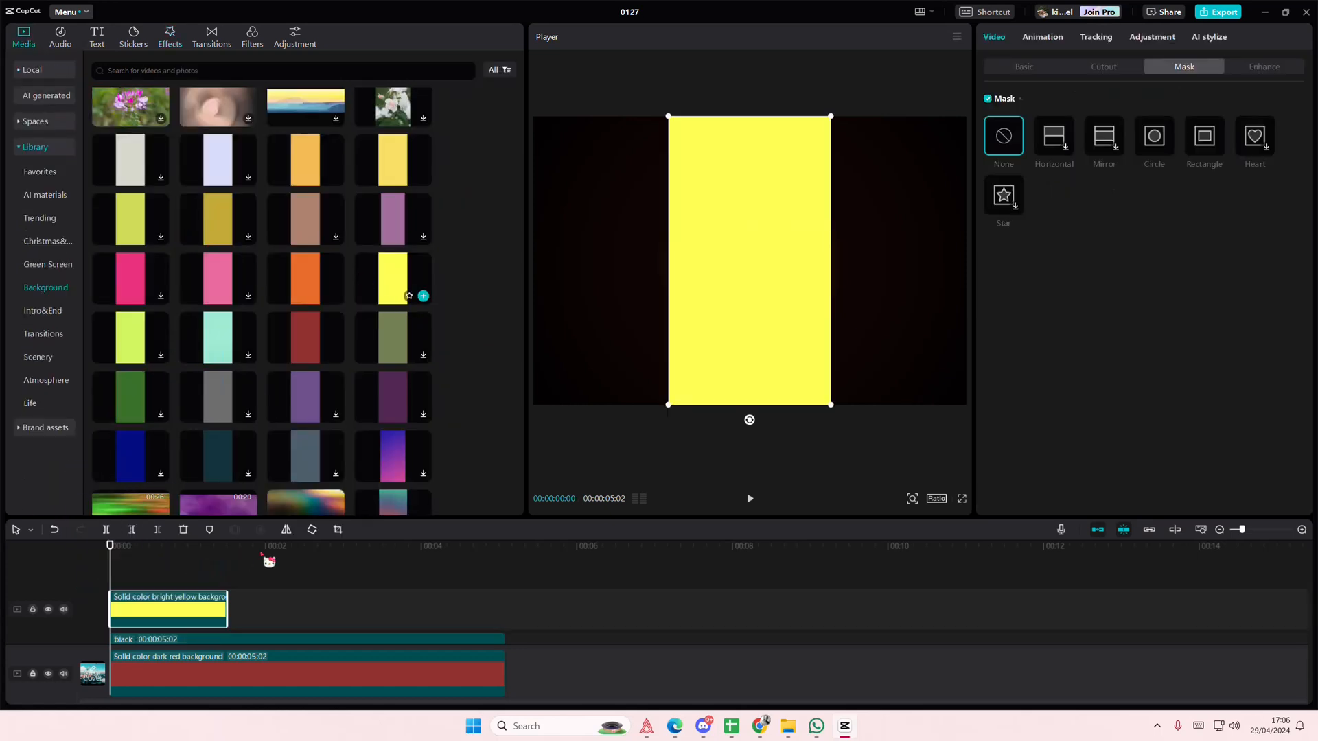
left_click_drag(226, 601, 506, 603)
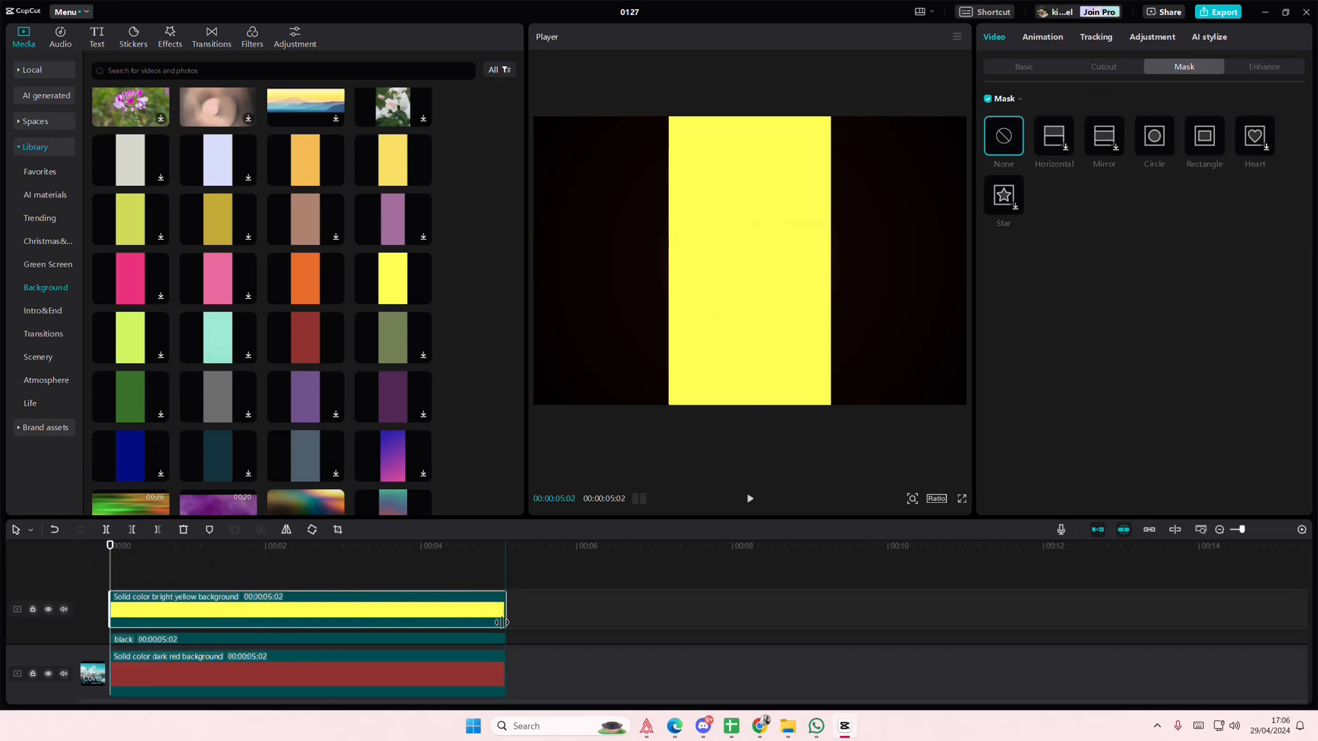
Step: Move the second bright yellow background to the eclipse's upper-left edge and give it a softly feathered circle mask about 55 by 54
left_click_drag(780, 332, 699, 190)
left_click(1157, 141)
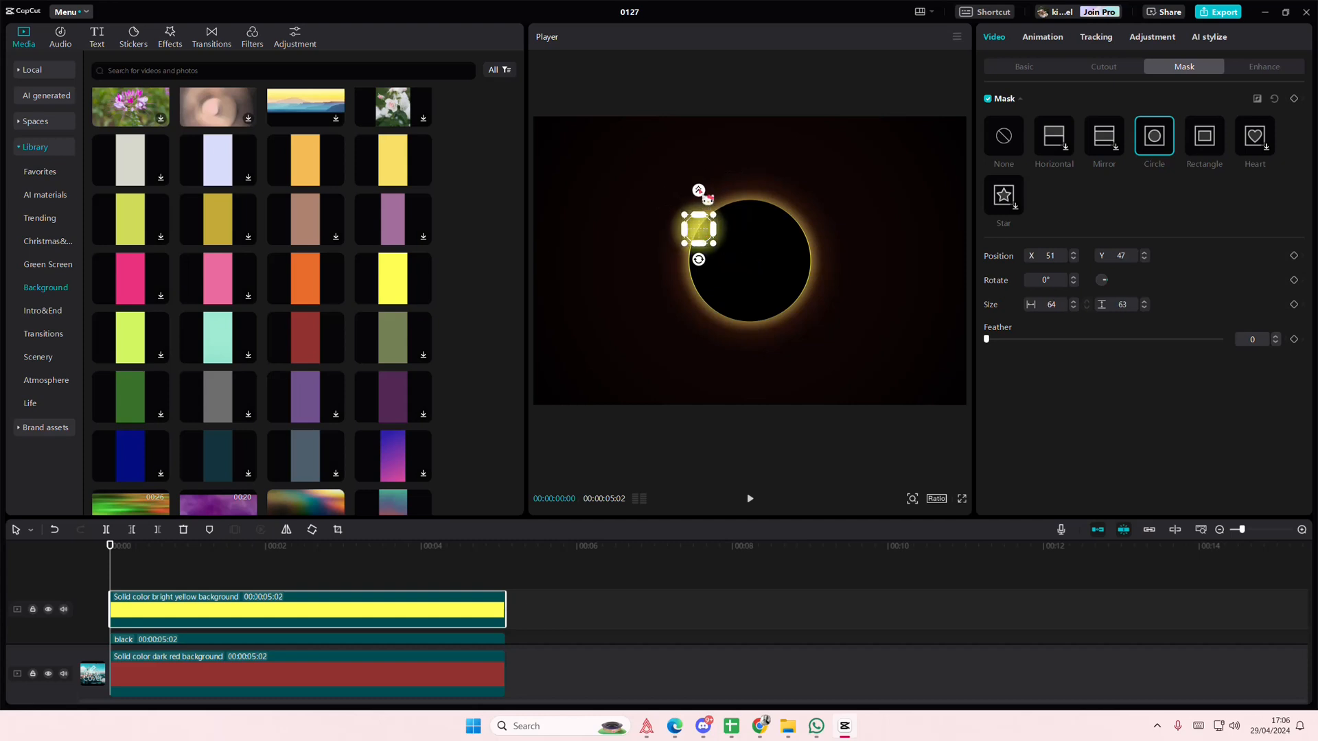
left_click_drag(713, 251, 711, 246)
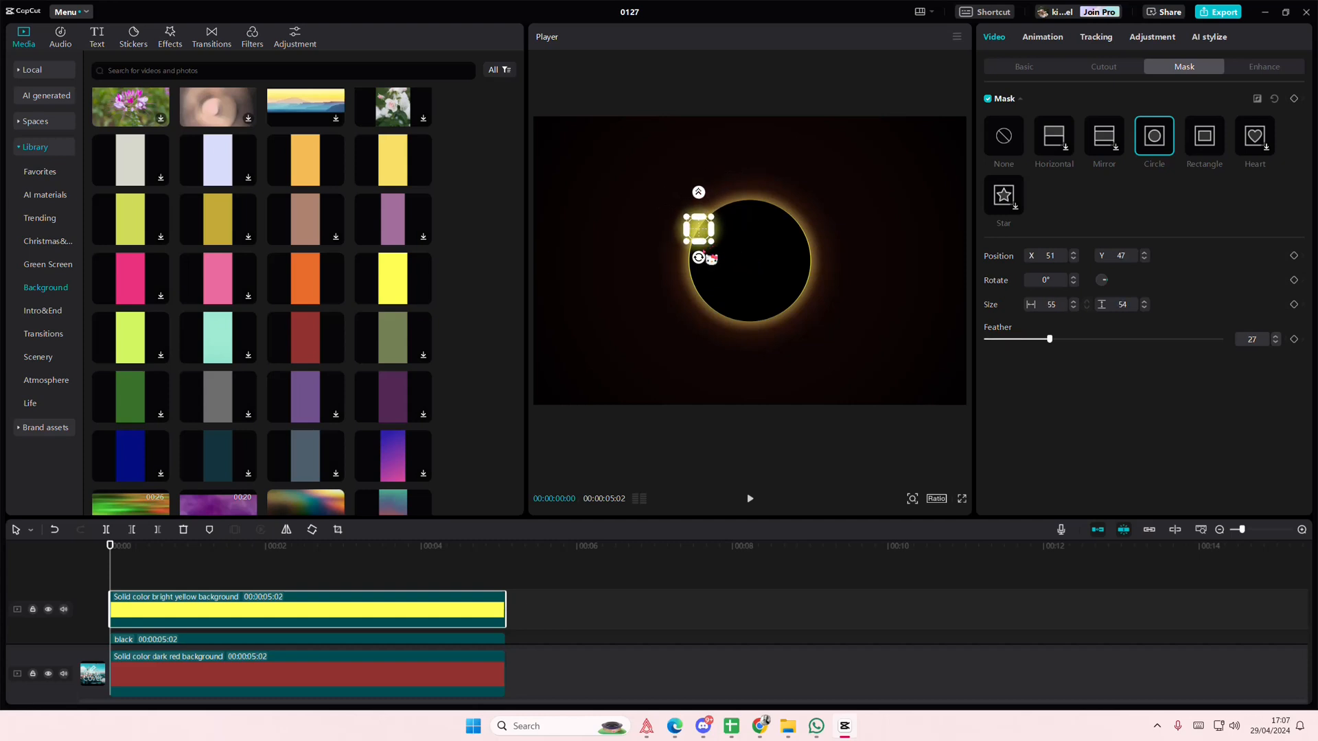
left_click_drag(699, 191, 704, 181)
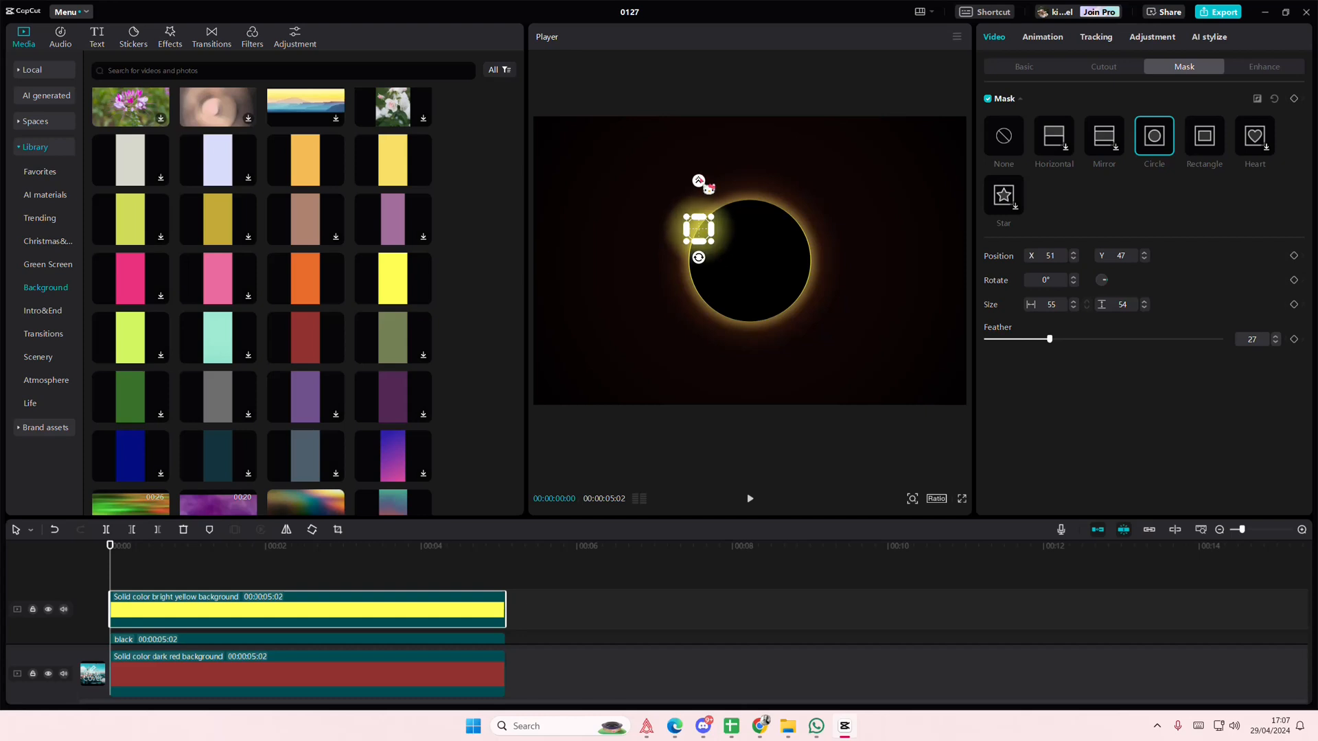
Step: Scale the upper-left yellow glow to 76%, nudge it to about X -625, Y 114, and set its opacity to 58%
left_click(1023, 66)
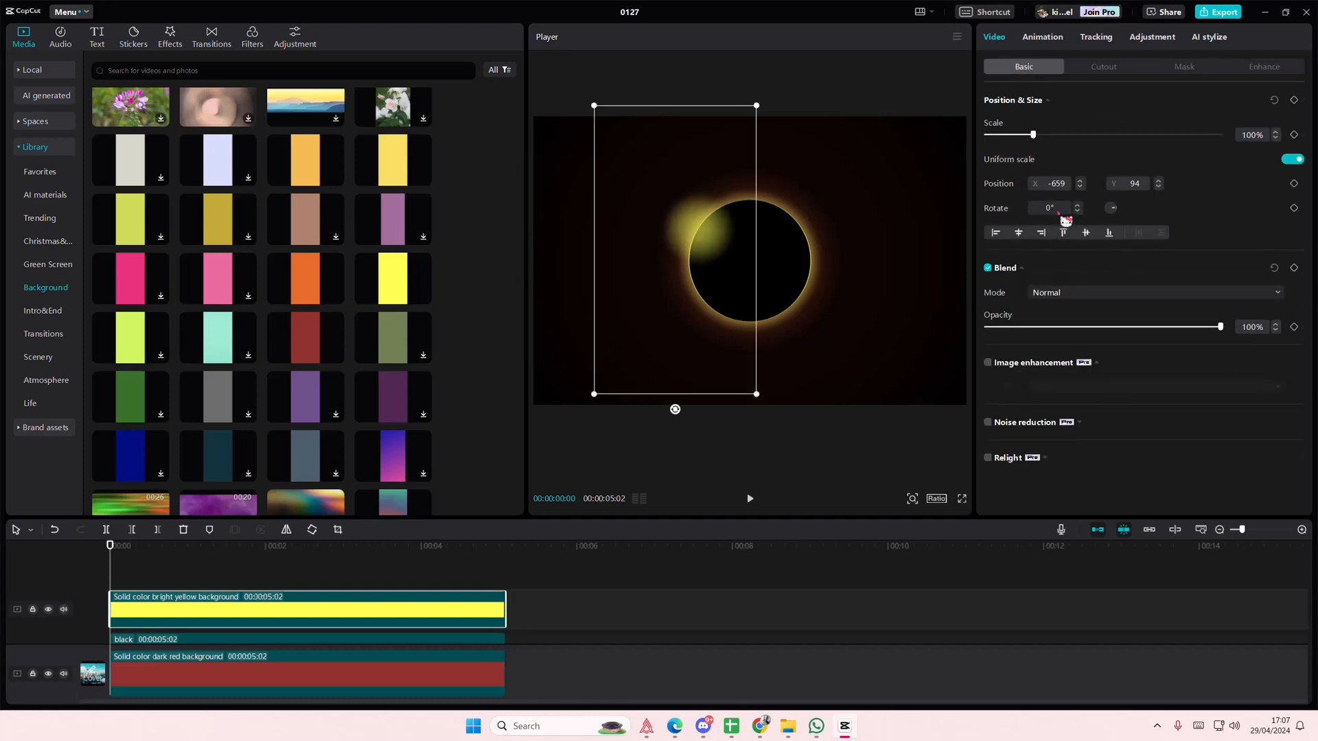
left_click_drag(1033, 134, 1023, 135)
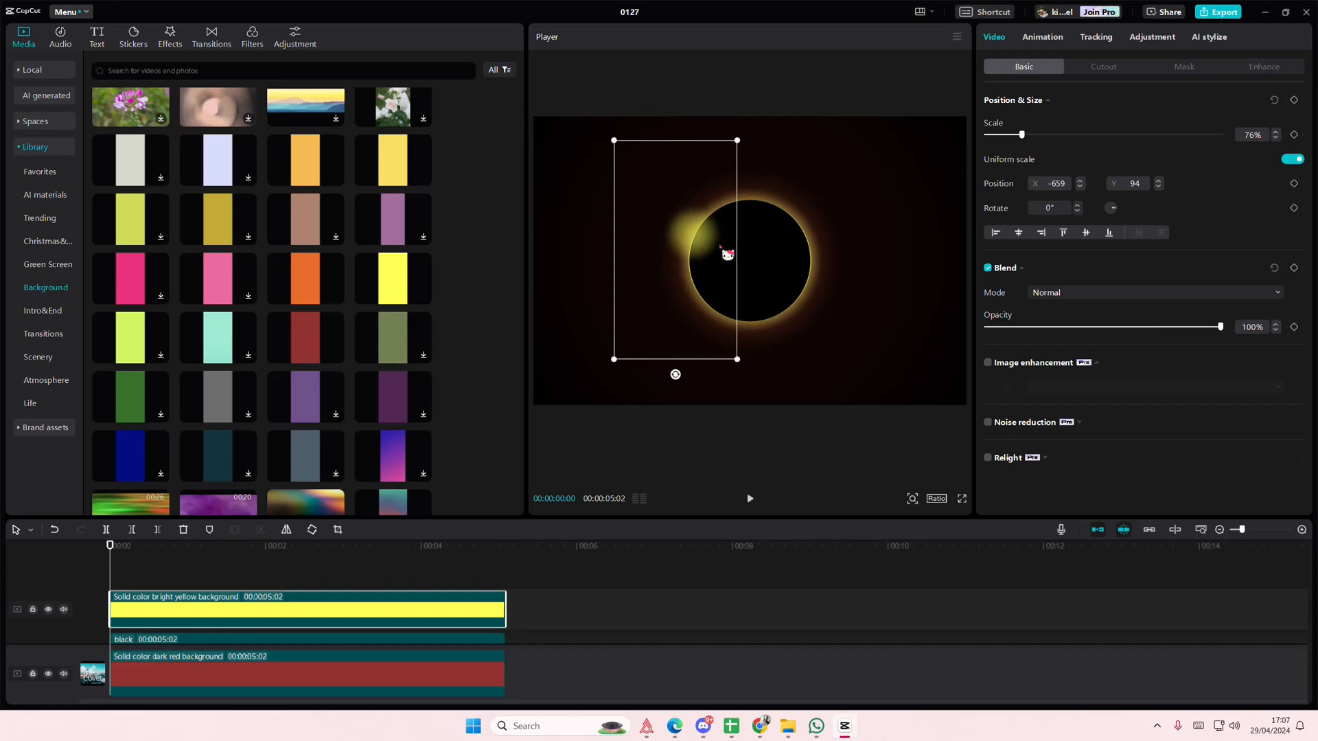
left_click_drag(727, 254, 731, 252)
left_click_drag(1220, 327, 1133, 337)
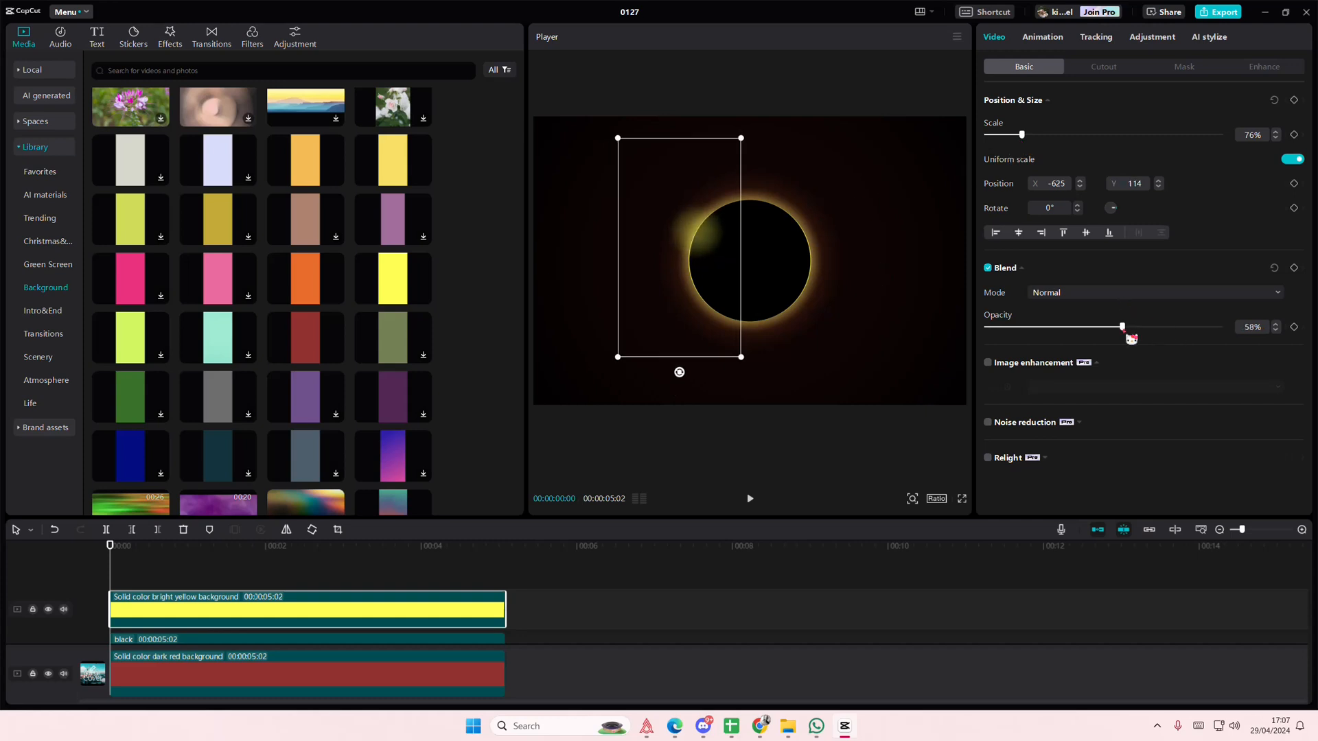
left_click(55, 171)
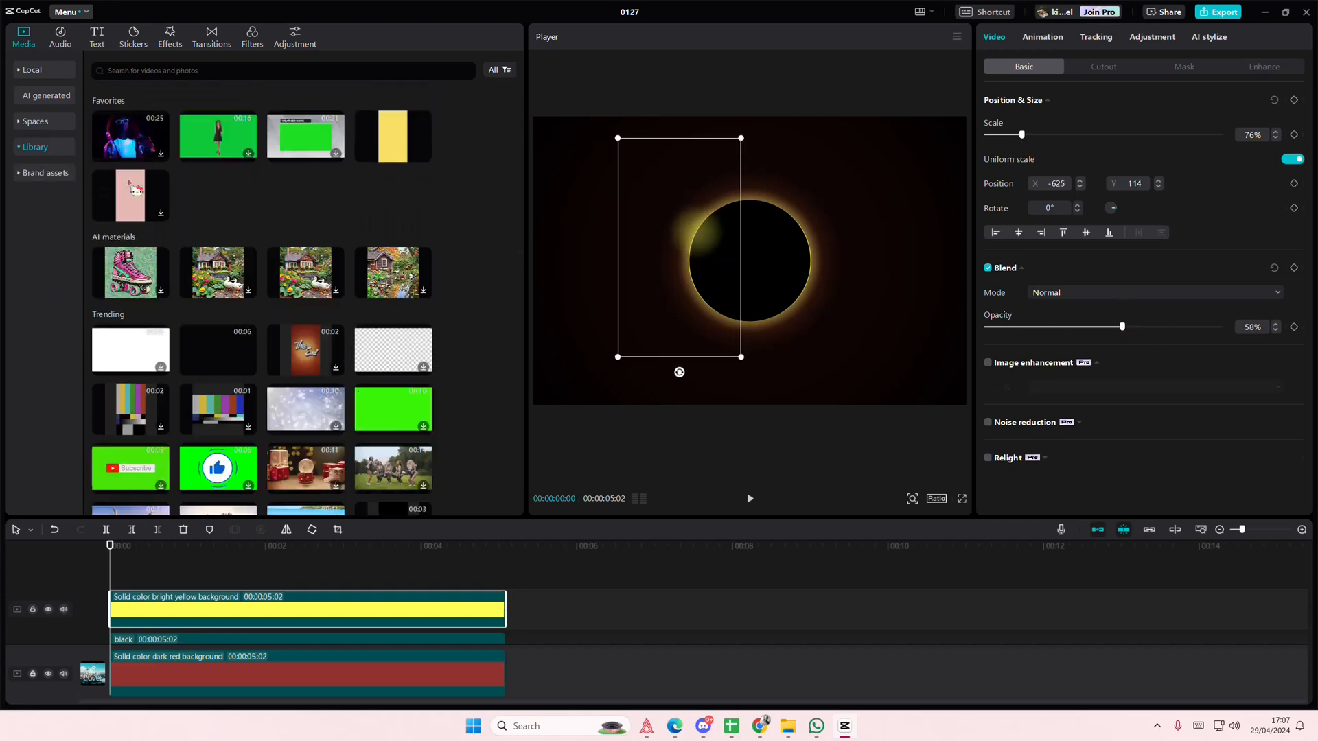
left_click_drag(131, 344, 96, 575)
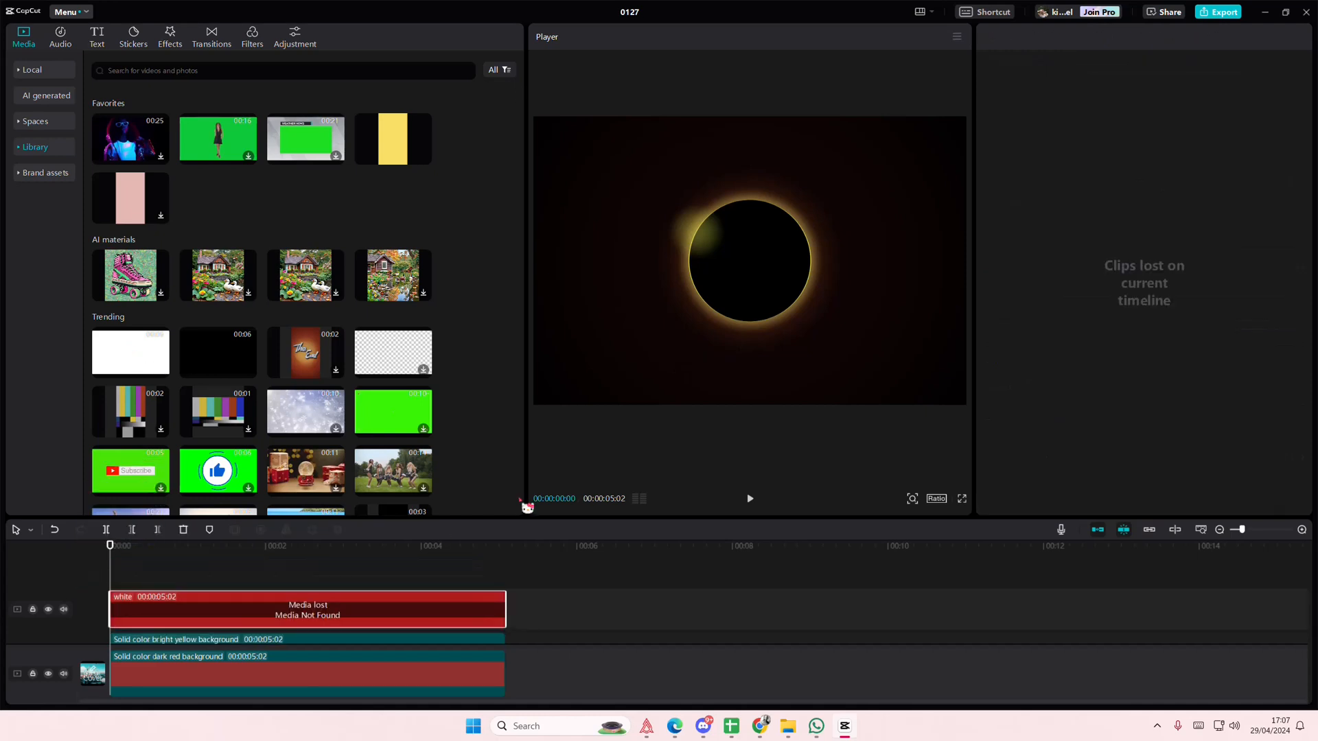
key("Delete")
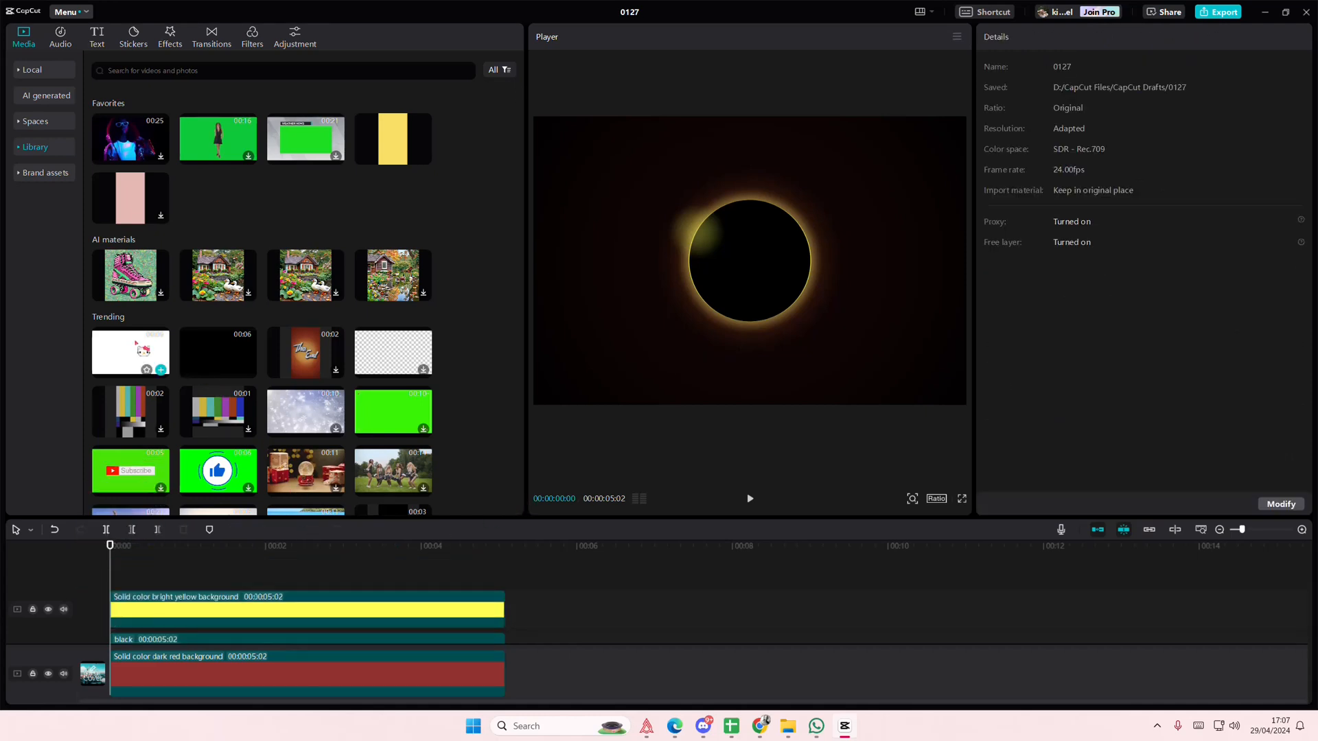
Step: Add the white library clip above the bright yellow layer and align it with the timeline start
left_click_drag(130, 352, 132, 571)
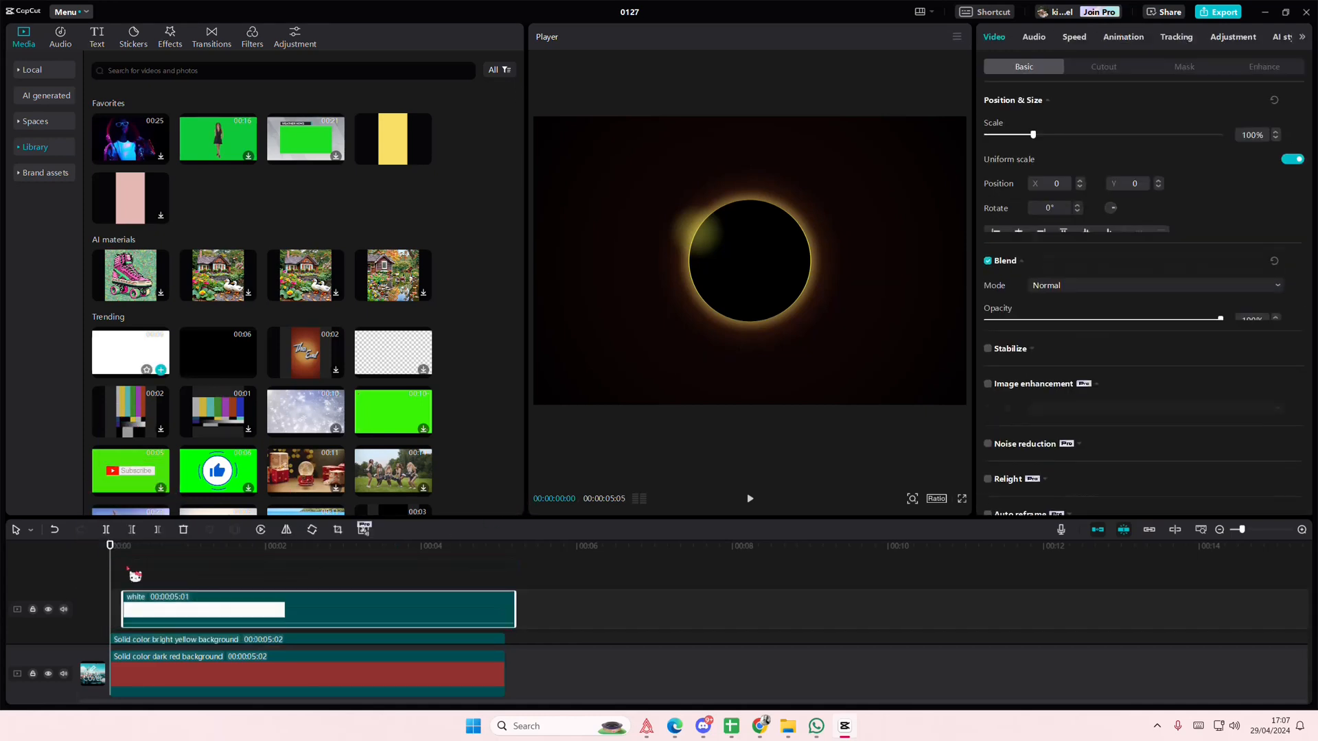
left_click(176, 583)
left_click(122, 608)
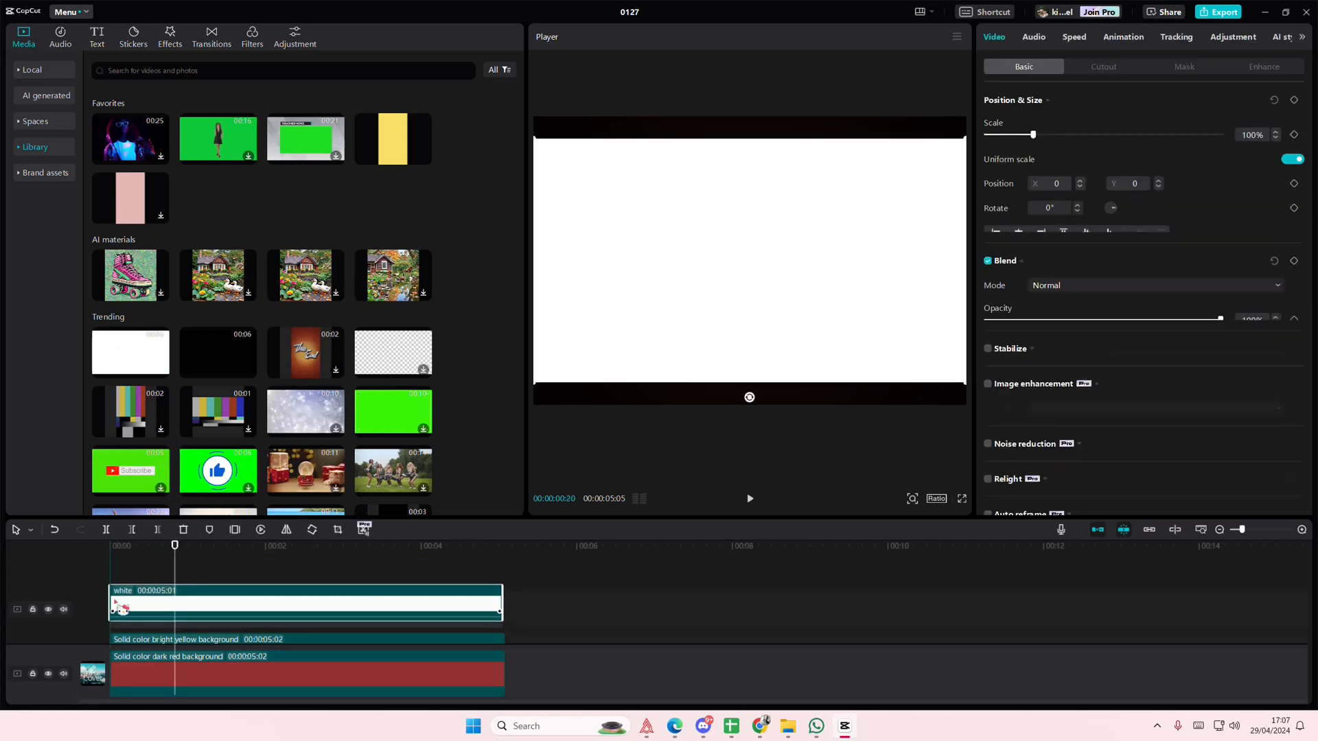
Step: Mask the white clip with a feathered circle about 99 by 100 over the glow on the eclipse's upper-left edge
left_click(1184, 67)
left_click(1153, 136)
left_click_drag(751, 261, 684, 240)
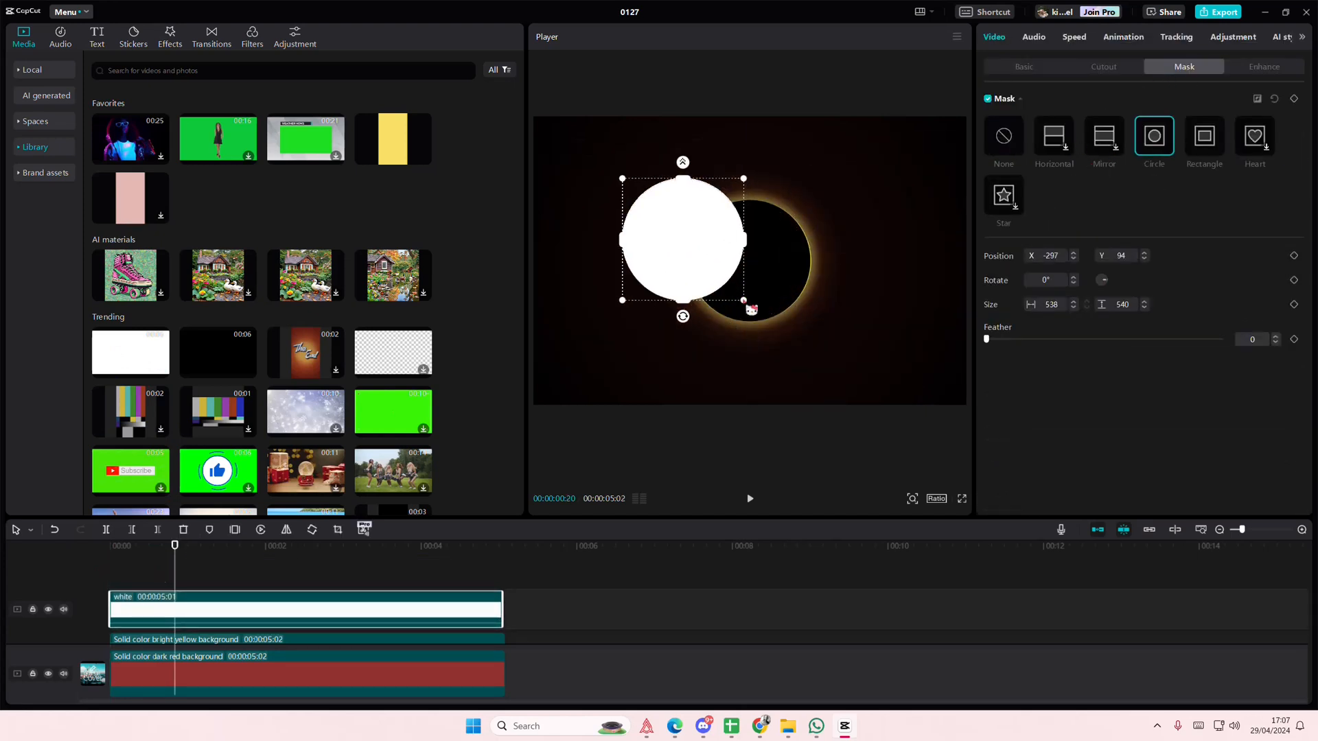
left_click_drag(743, 301, 699, 237)
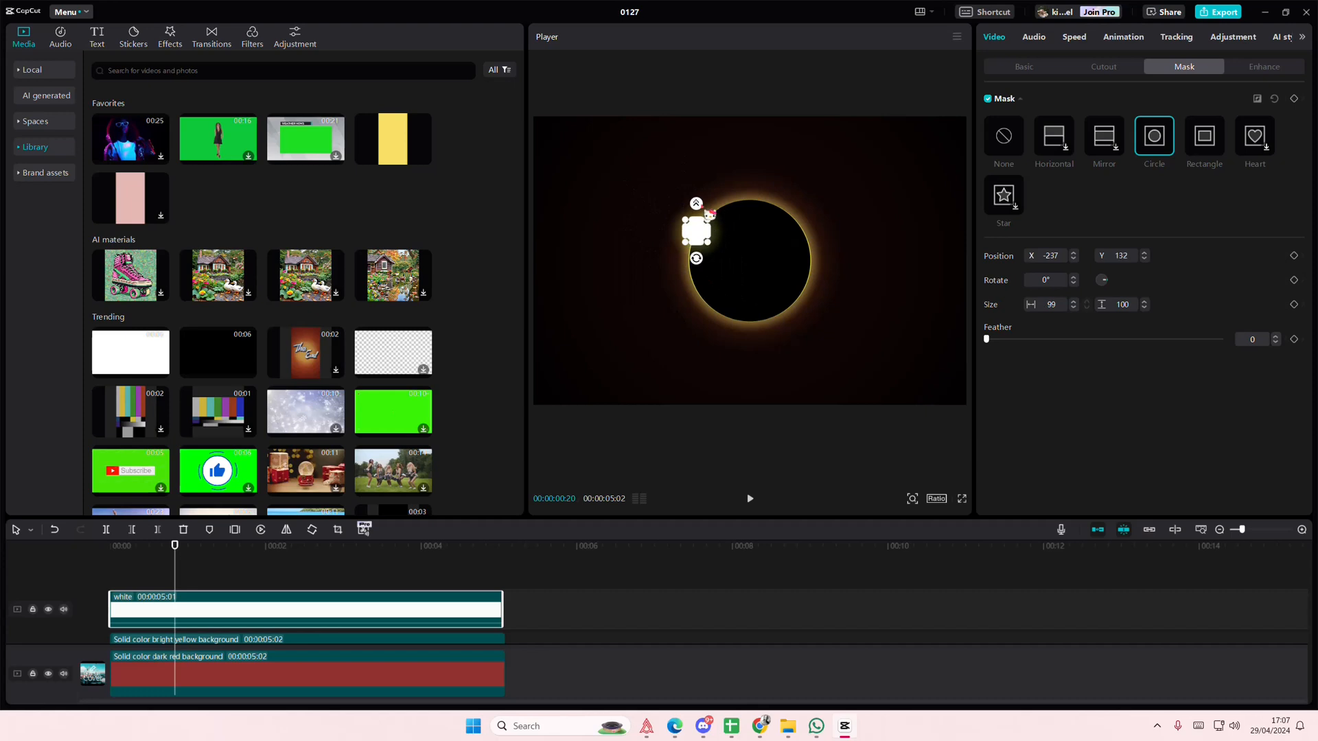
left_click(1022, 69)
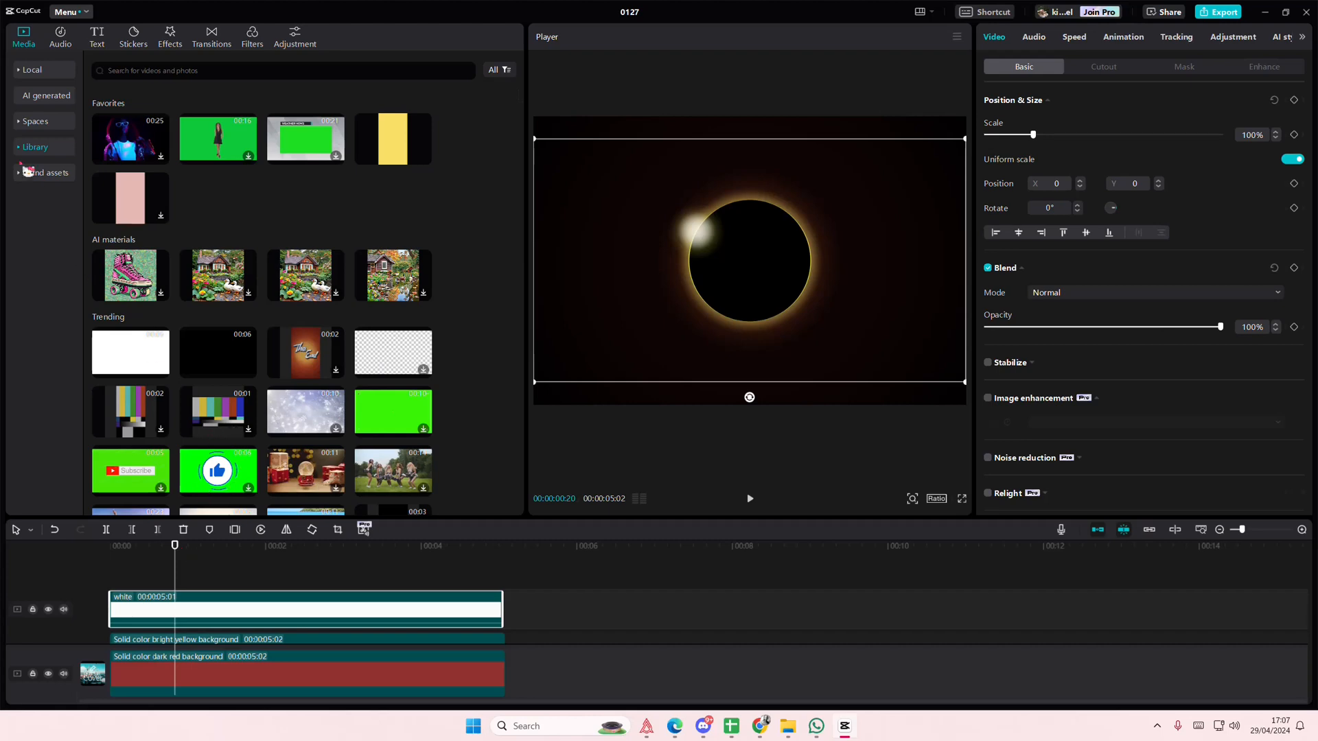
Step: Delete the white clip and return to the solid colours in the library's Background category
left_click(63, 157)
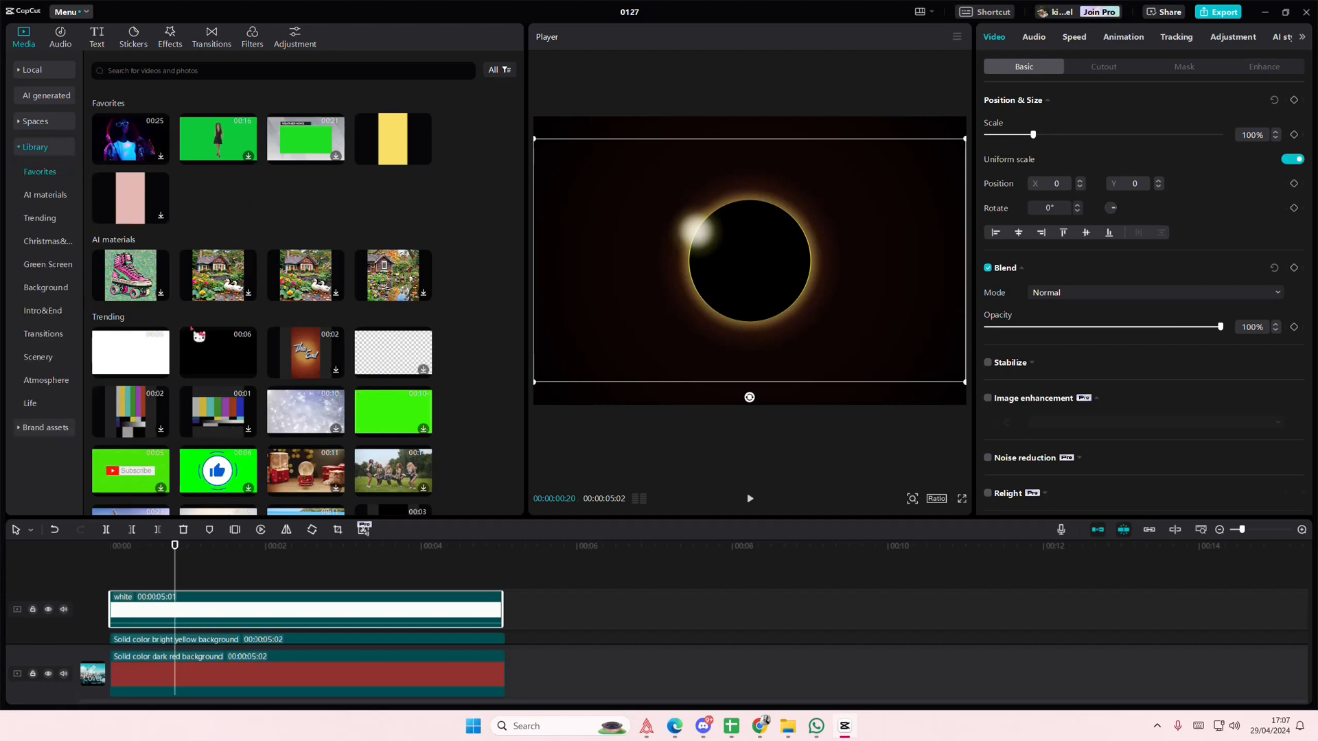
scroll(197, 335, "down", 5)
left_click(48, 289)
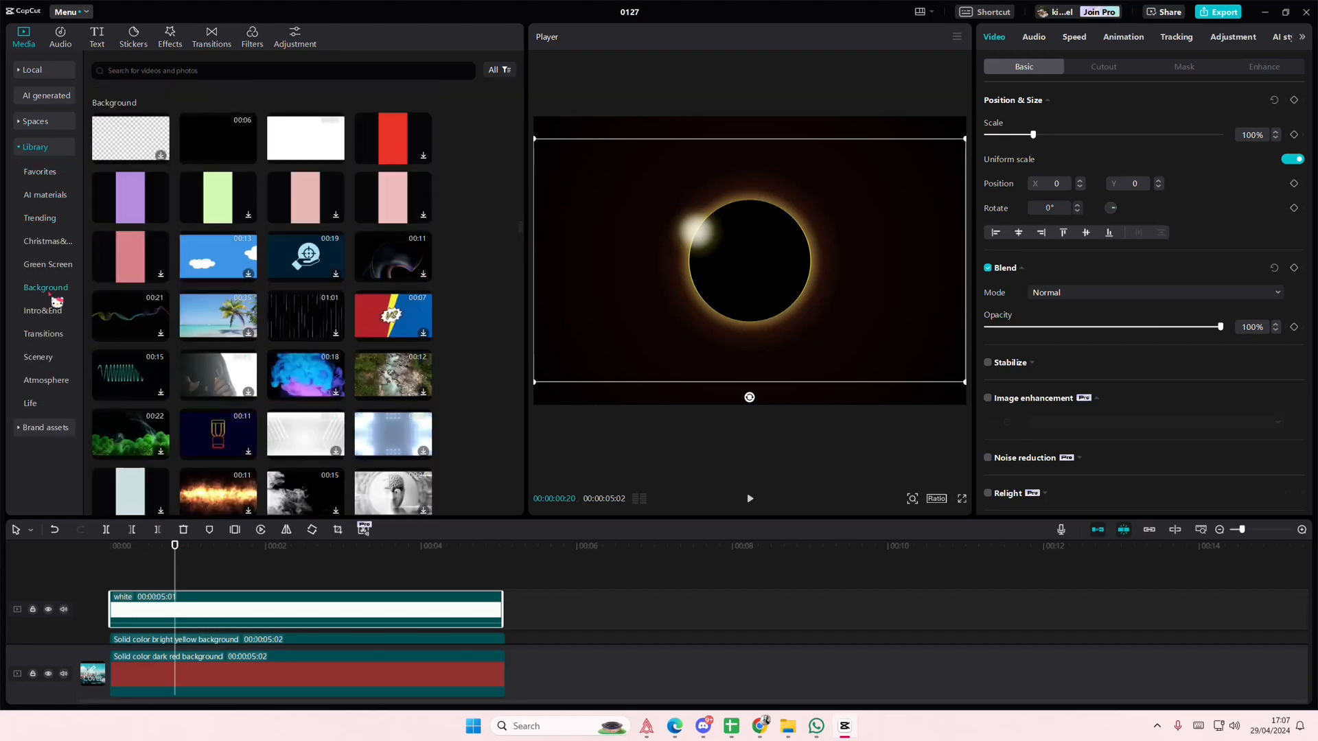
key("Delete")
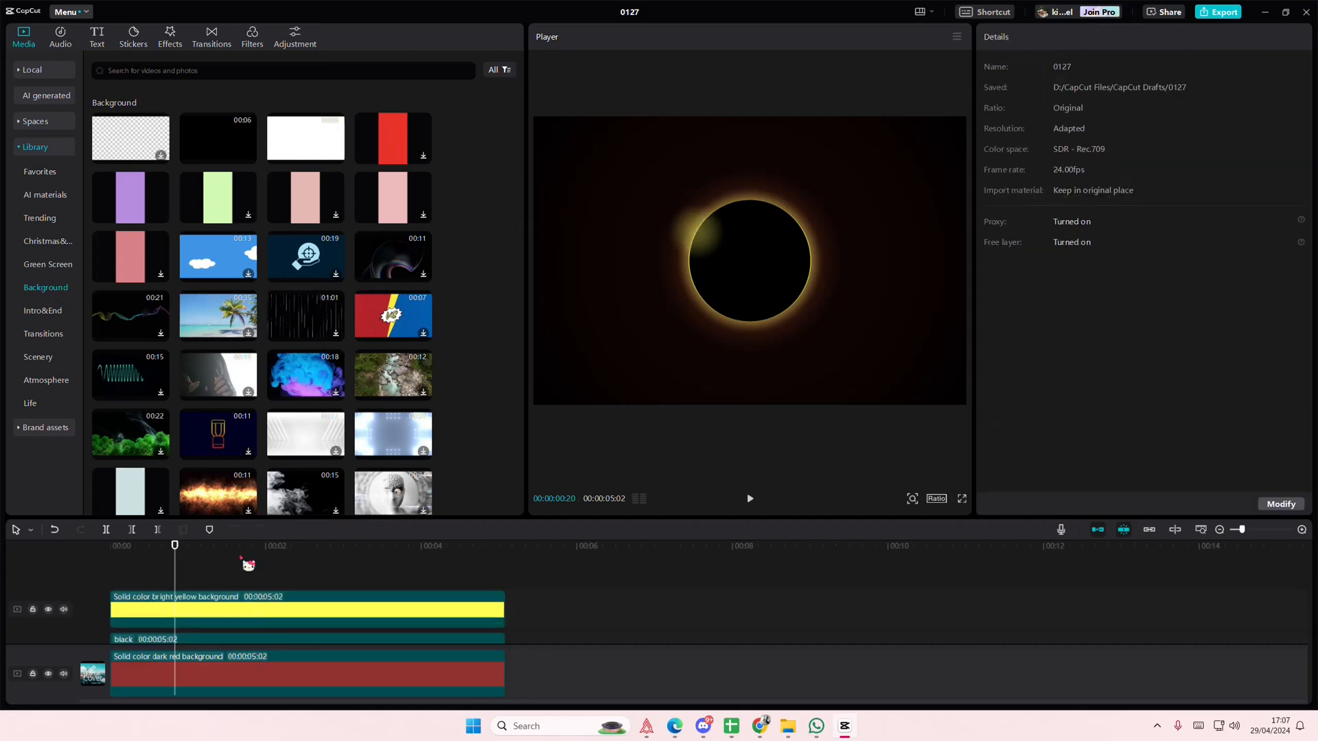
scroll(259, 388, "down", 10)
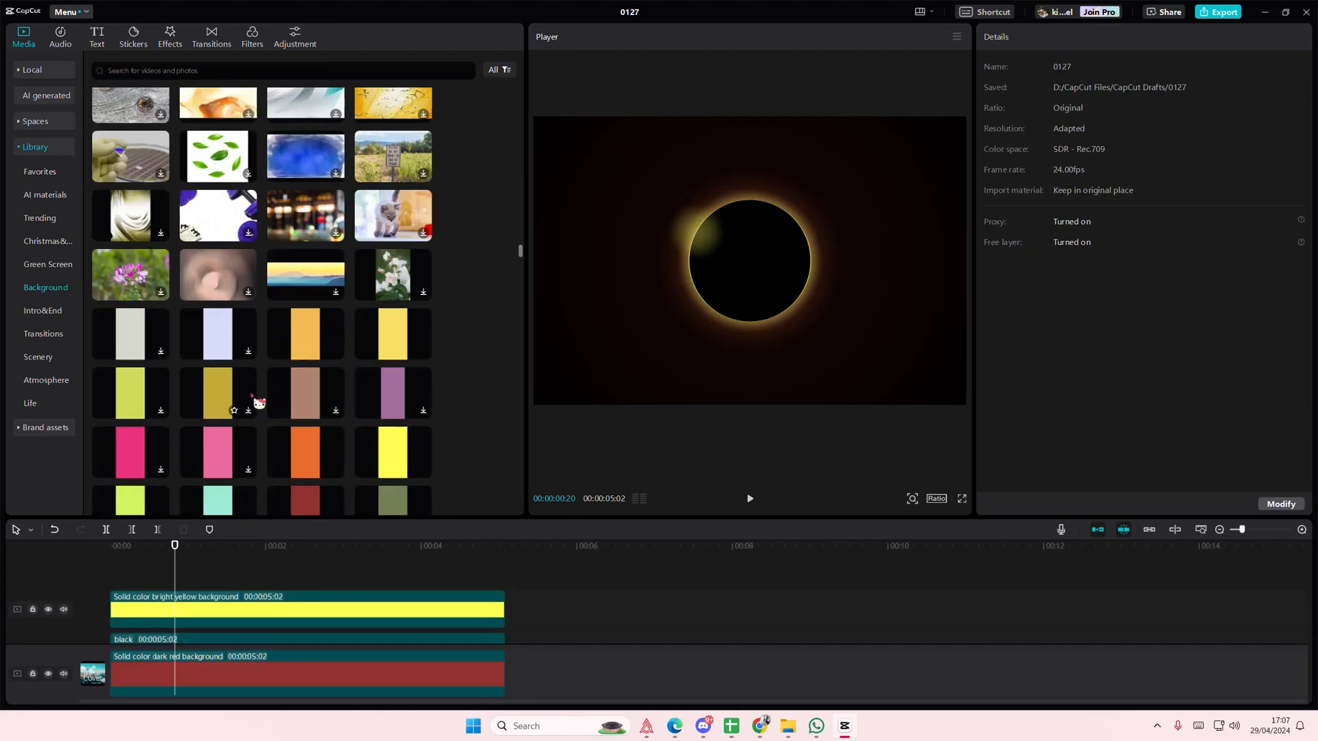
Step: Add the solid orange background as the top layer and mask it with a 64 by 63 circle, feather 11, over the upper-left glow
scroll(262, 391, "up", 2)
left_click_drag(329, 292, 168, 609)
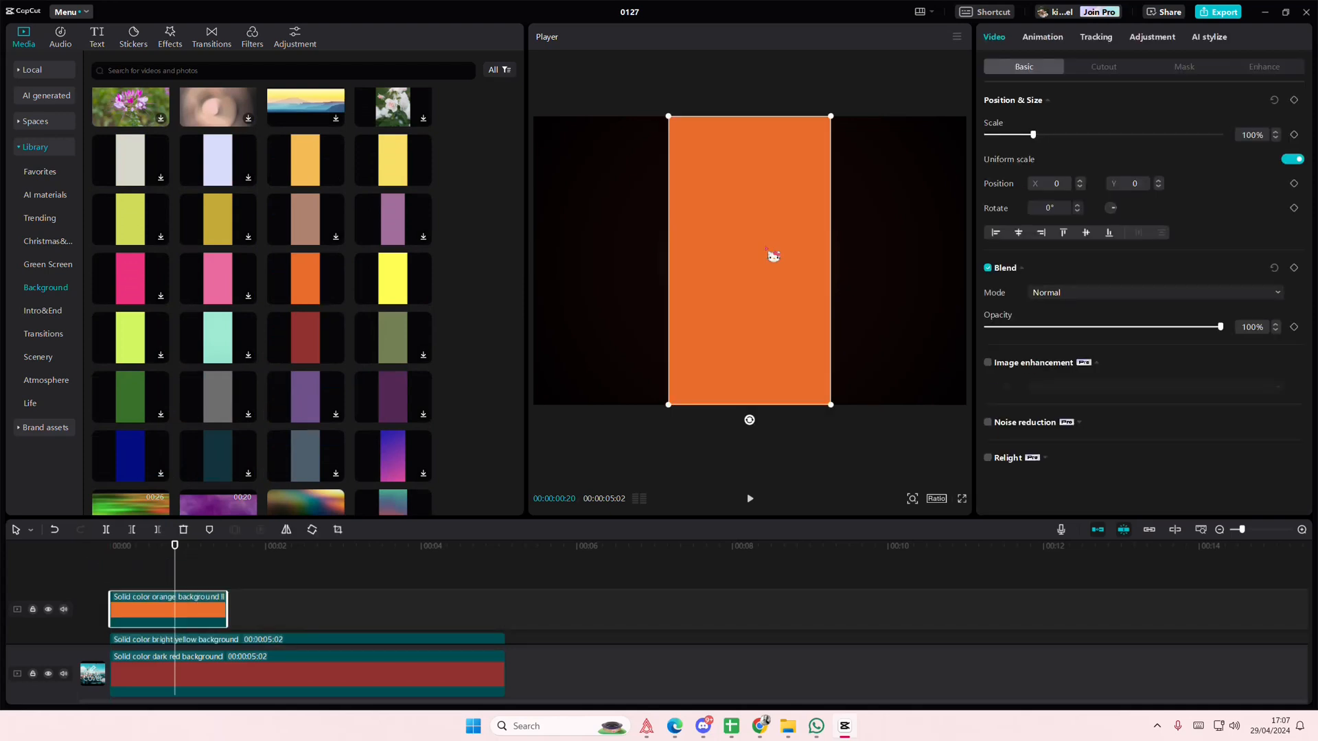
left_click(1177, 67)
left_click(1153, 136)
left_click_drag(761, 288, 712, 247)
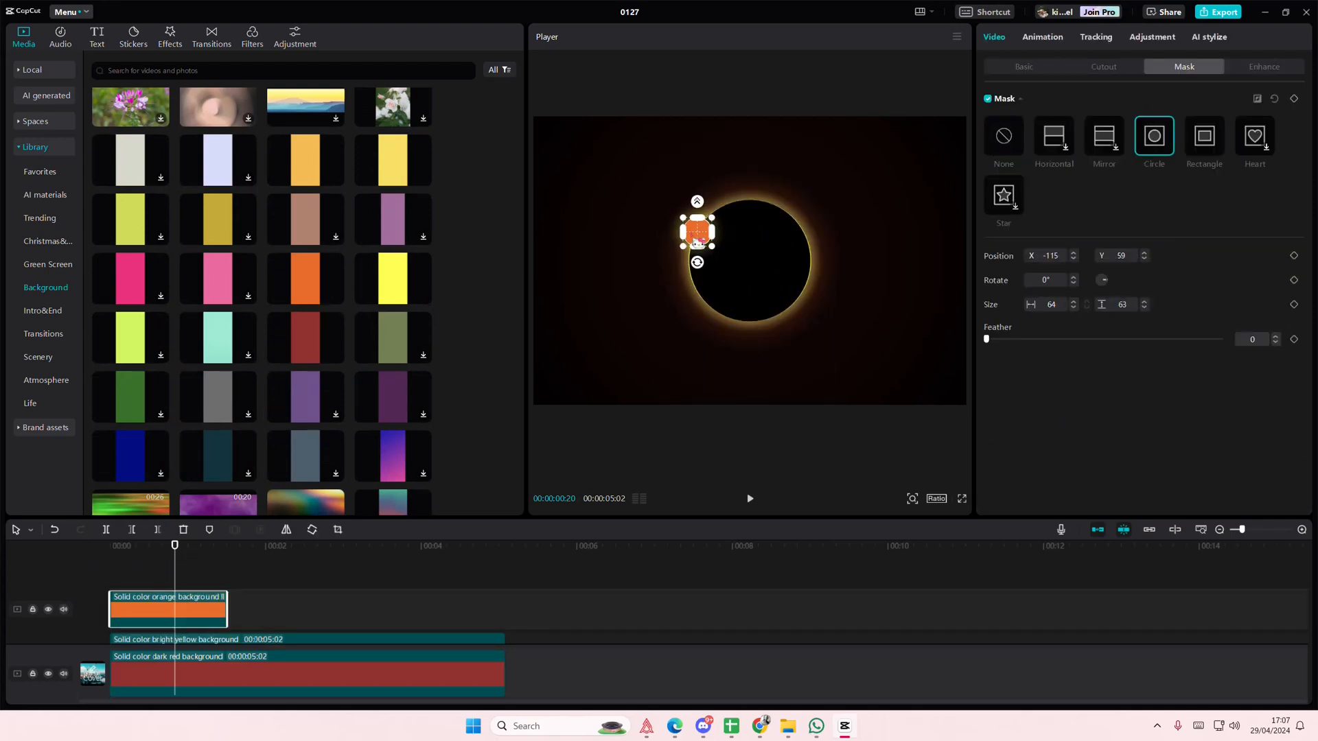
left_click_drag(696, 198, 923, 167)
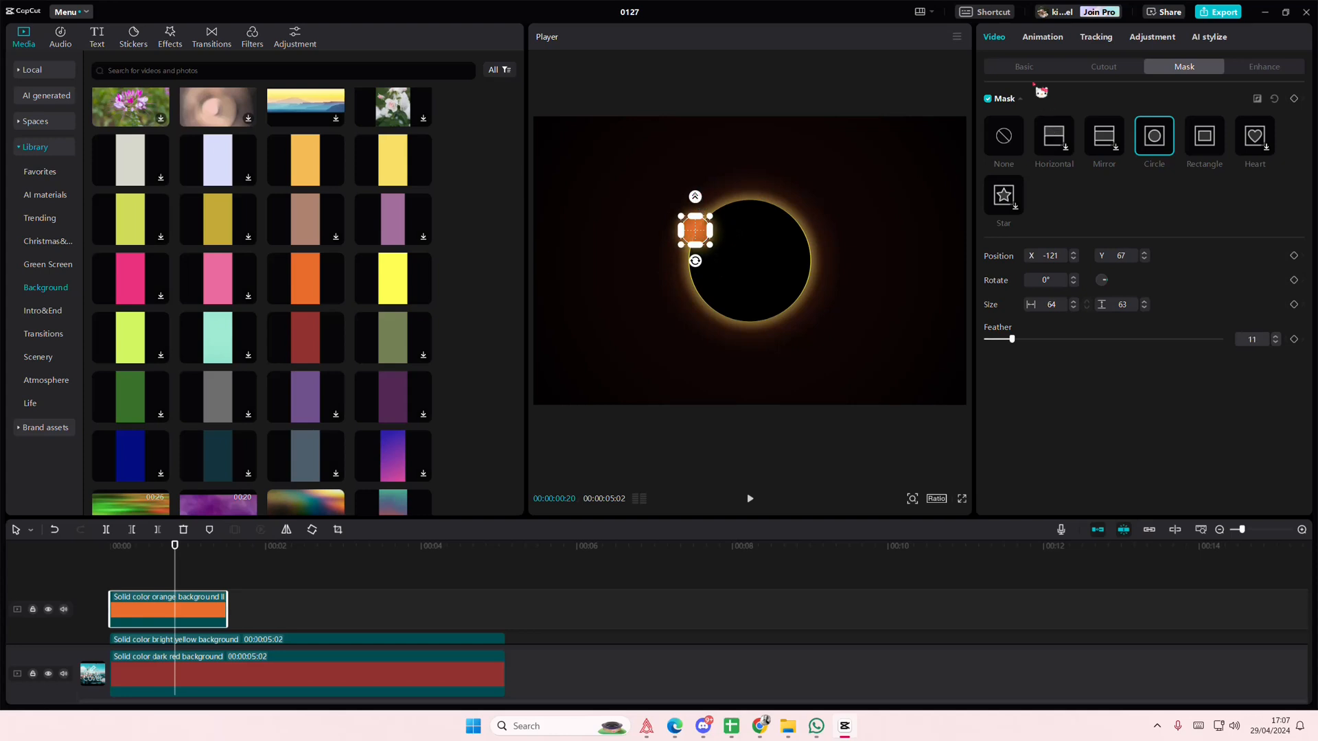
Step: Scale the orange glow to 84%, nudge it to about X -71, Y 34, and set its opacity to 54%
left_click(1023, 69)
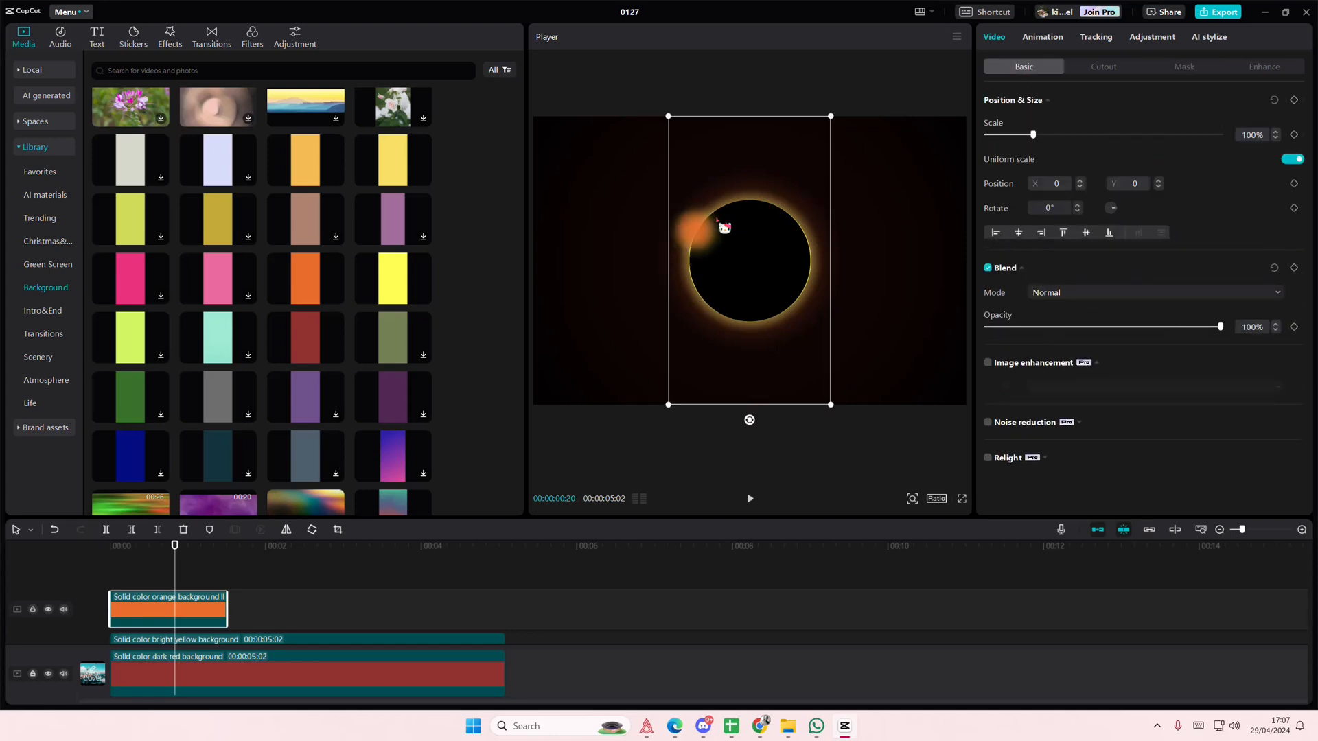
left_click_drag(1037, 136, 1025, 136)
left_click_drag(744, 241, 738, 237)
left_click_drag(1220, 326, 1113, 327)
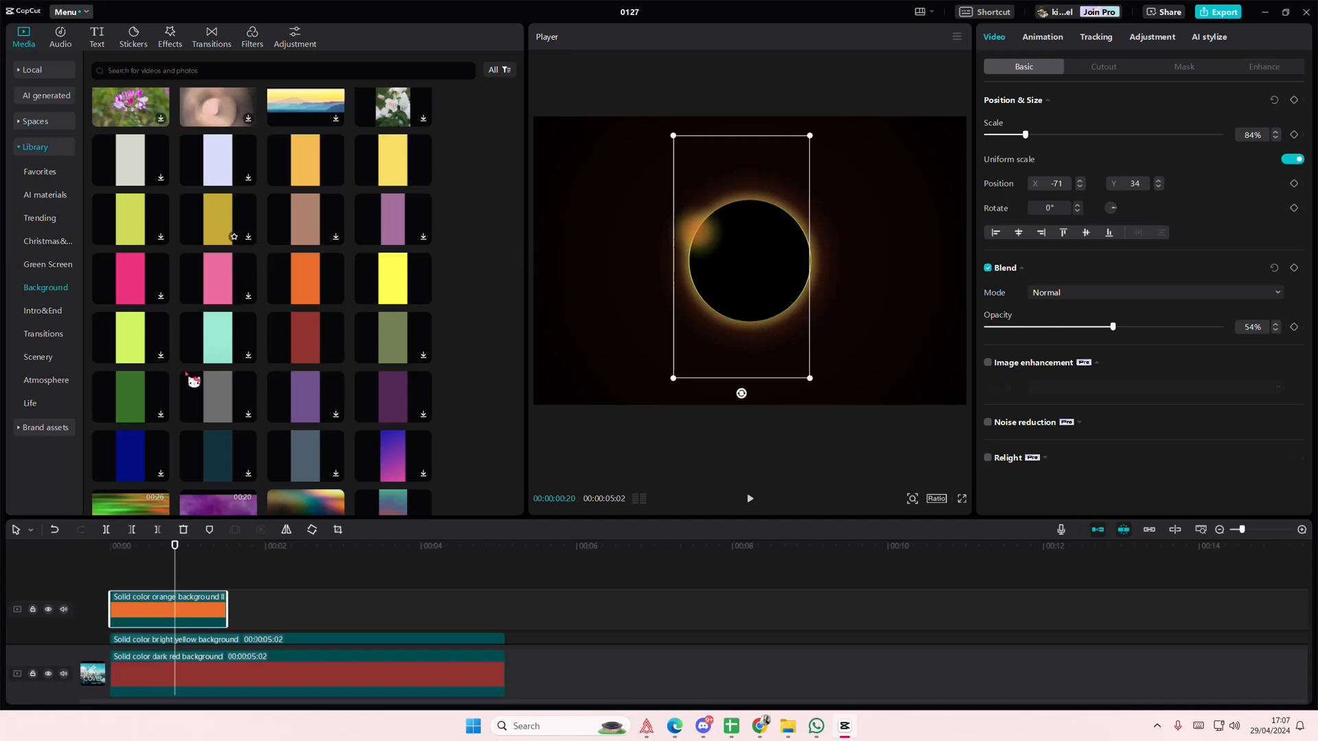
Step: Add the white library clip above the orange layer at the start of the timeline
left_click(115, 586)
left_click(107, 583)
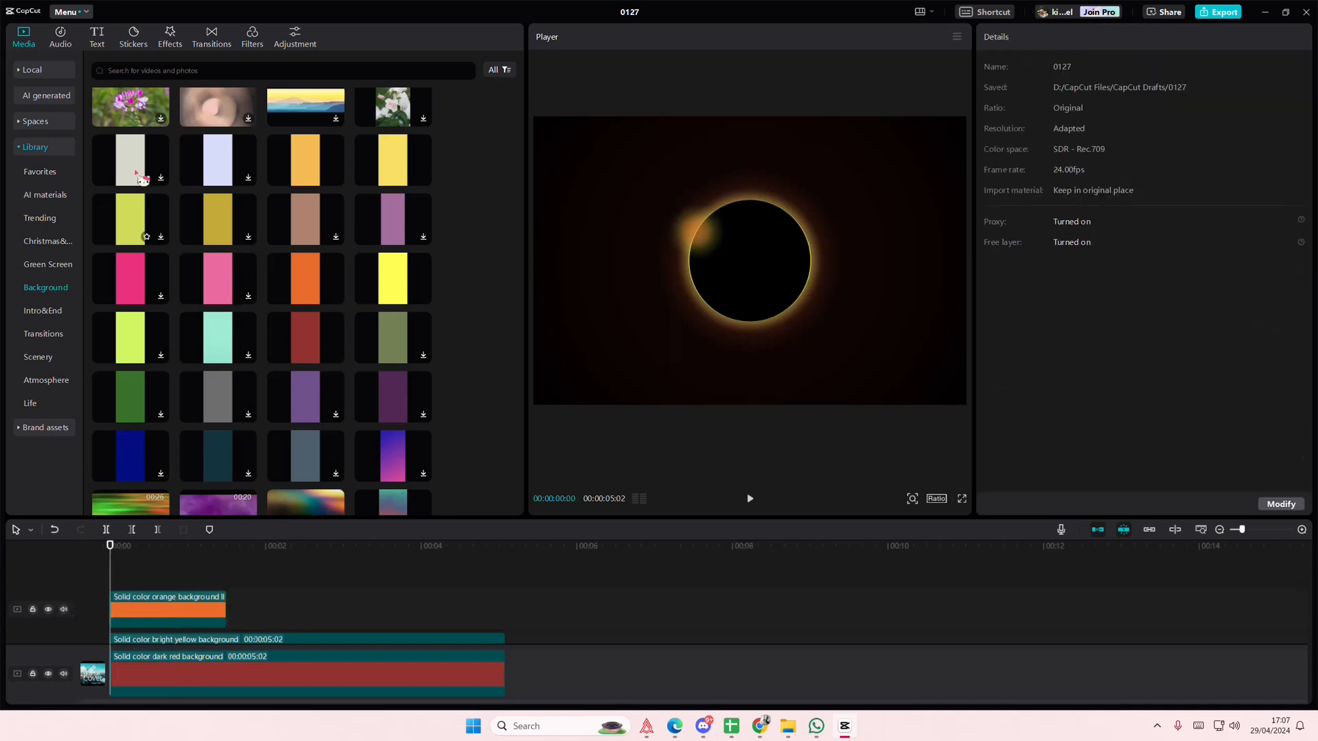
scroll(219, 350, "down", 10)
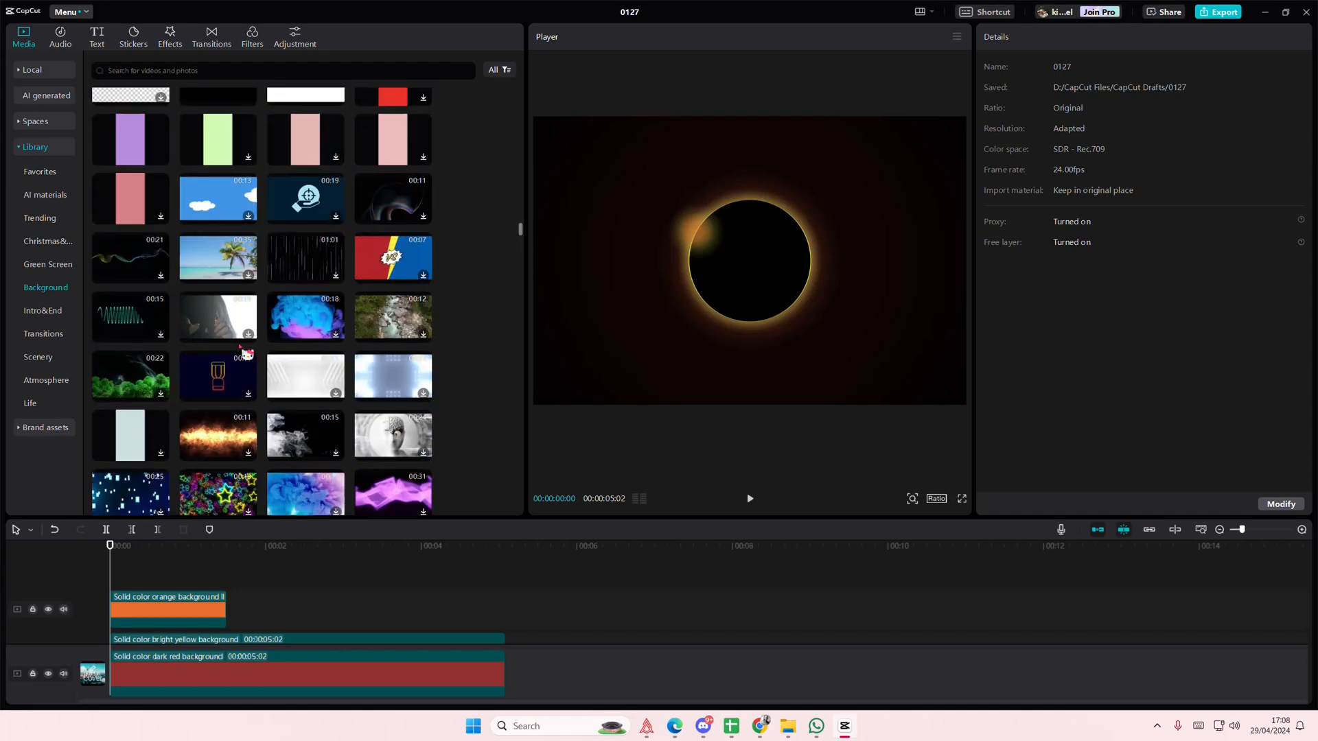
scroll(242, 350, "up", 5)
scroll(196, 414, "down", 2)
left_click_drag(306, 369, 124, 604)
Step: Mask the white clip with a 72 by 72 circle, feather 18, at about X -251, Y 126 over the eclipse's upper-left flare
left_click(1184, 67)
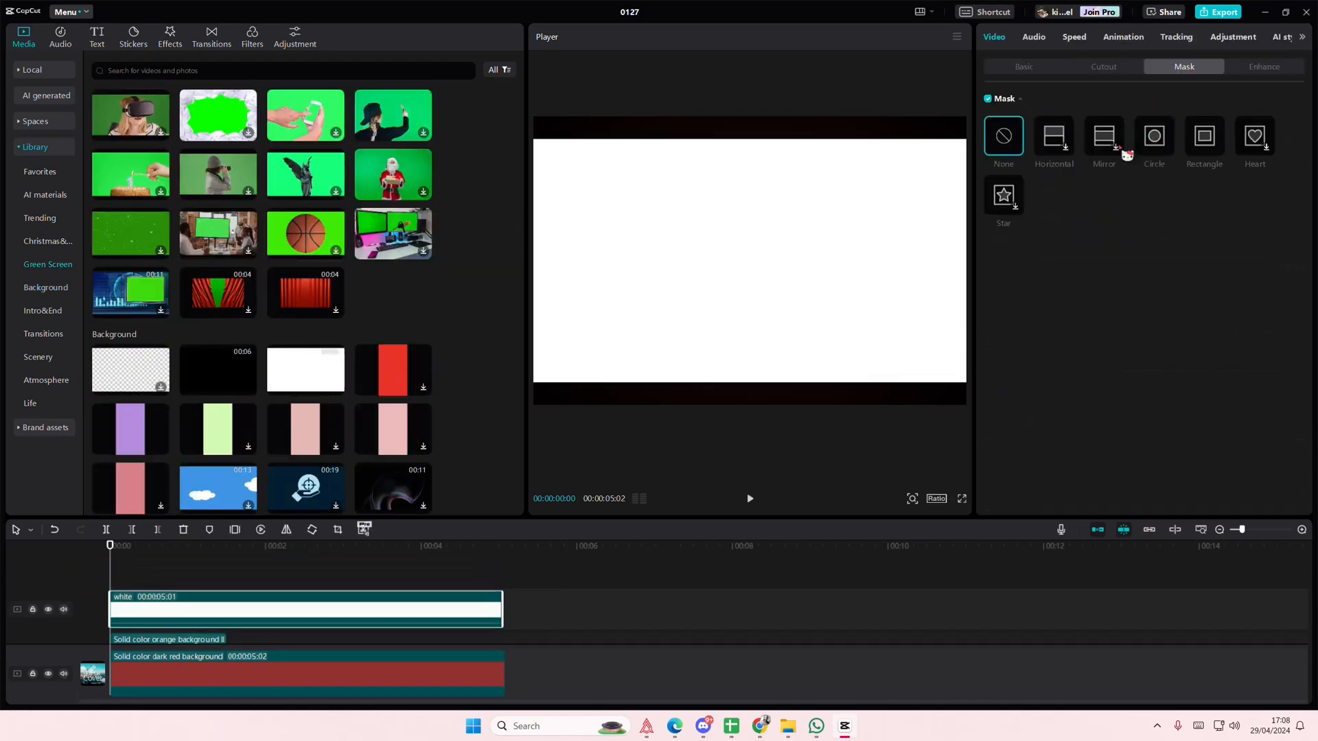
left_click(1154, 136)
left_click_drag(726, 270, 690, 262)
left_click_drag(774, 313, 701, 224)
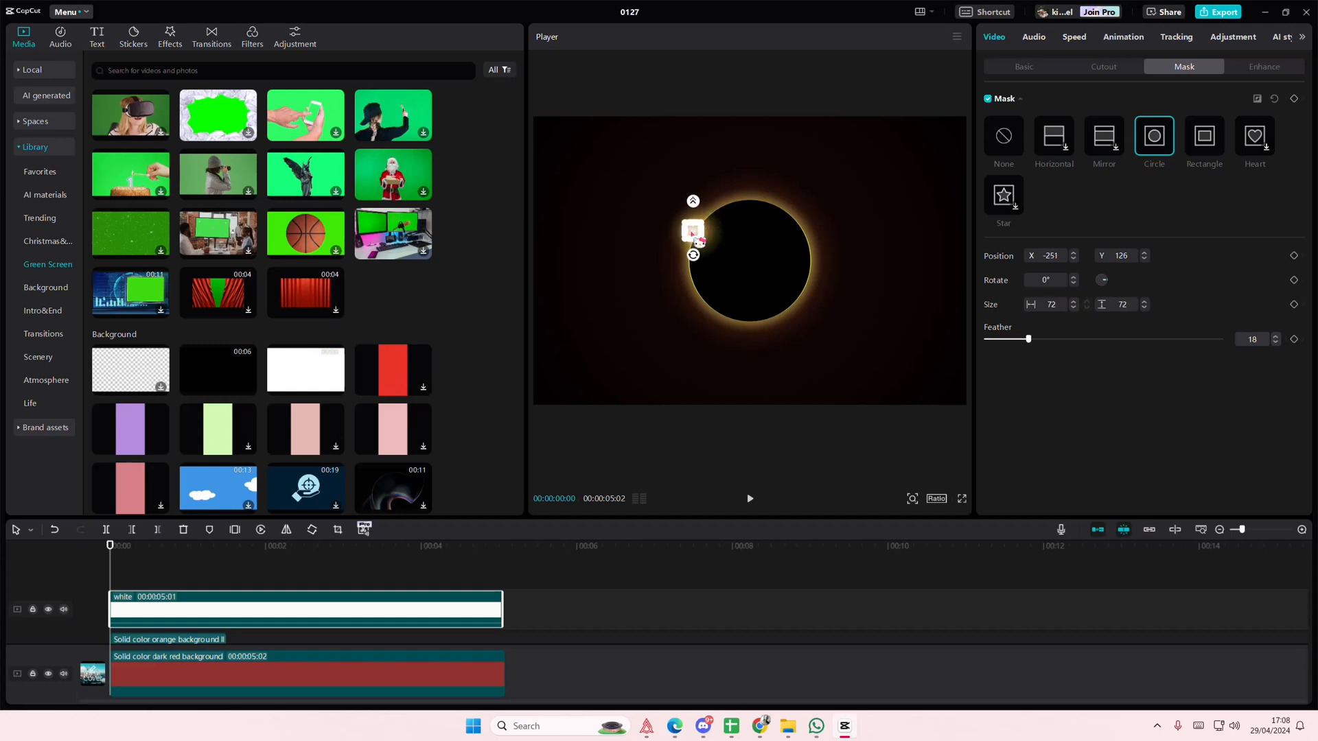
left_click(263, 588)
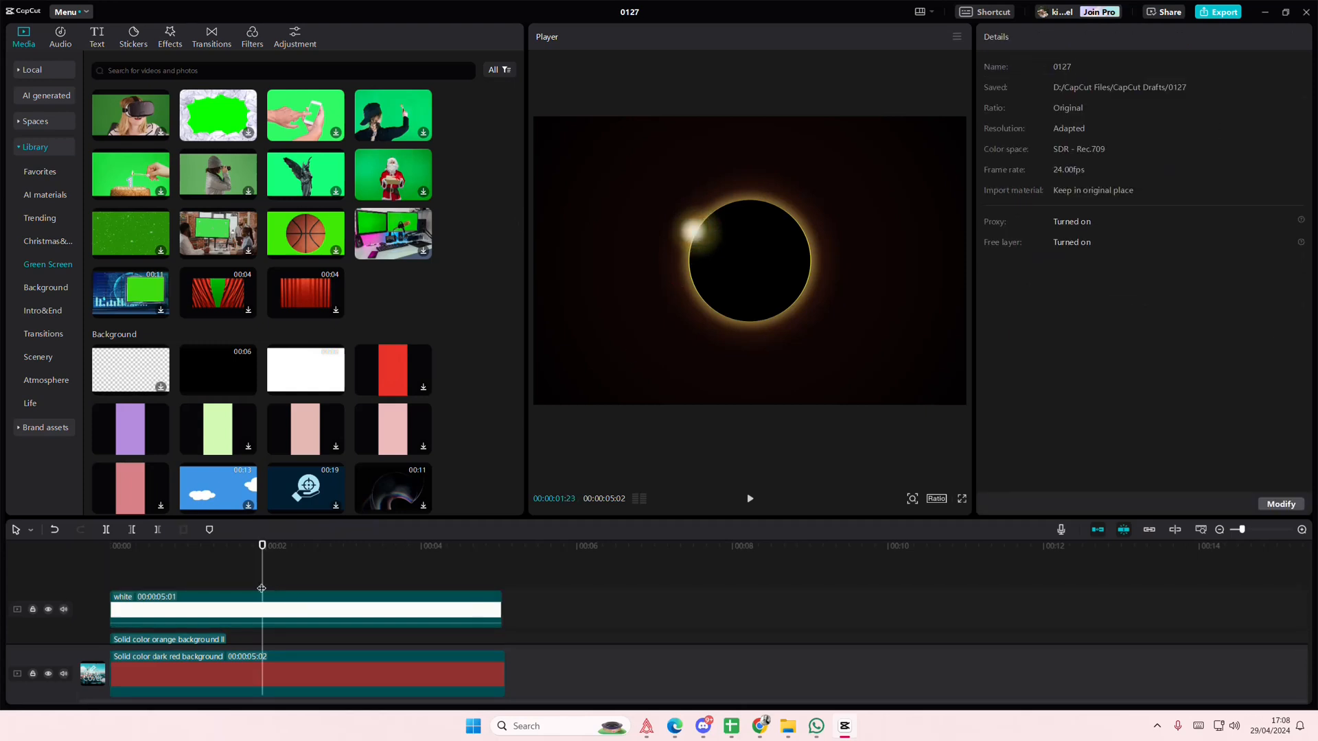
Step: Add a default text clip on top at the timeline start and change its text to ECLIPSE
left_click_drag(261, 589, 41, 598)
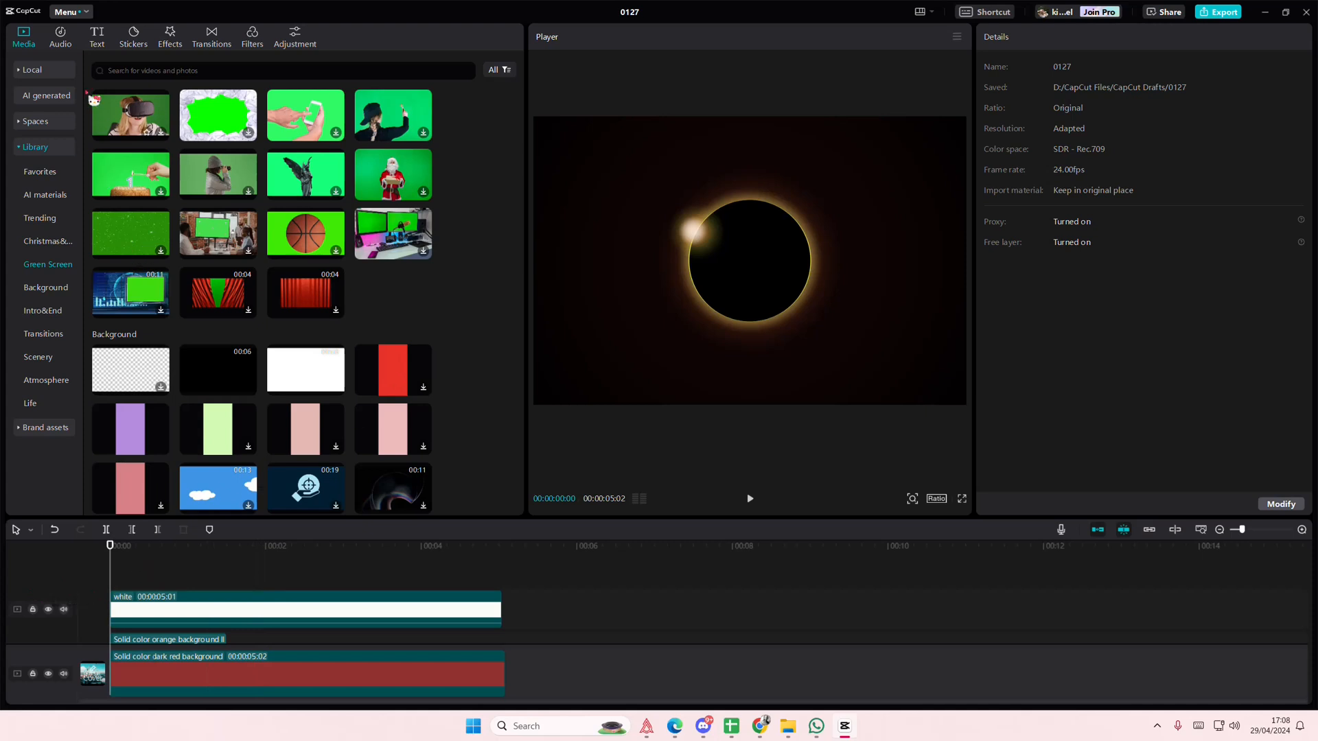
left_click(103, 48)
left_click_drag(118, 100, 115, 592)
left_click_drag(351, 597, 352, 597)
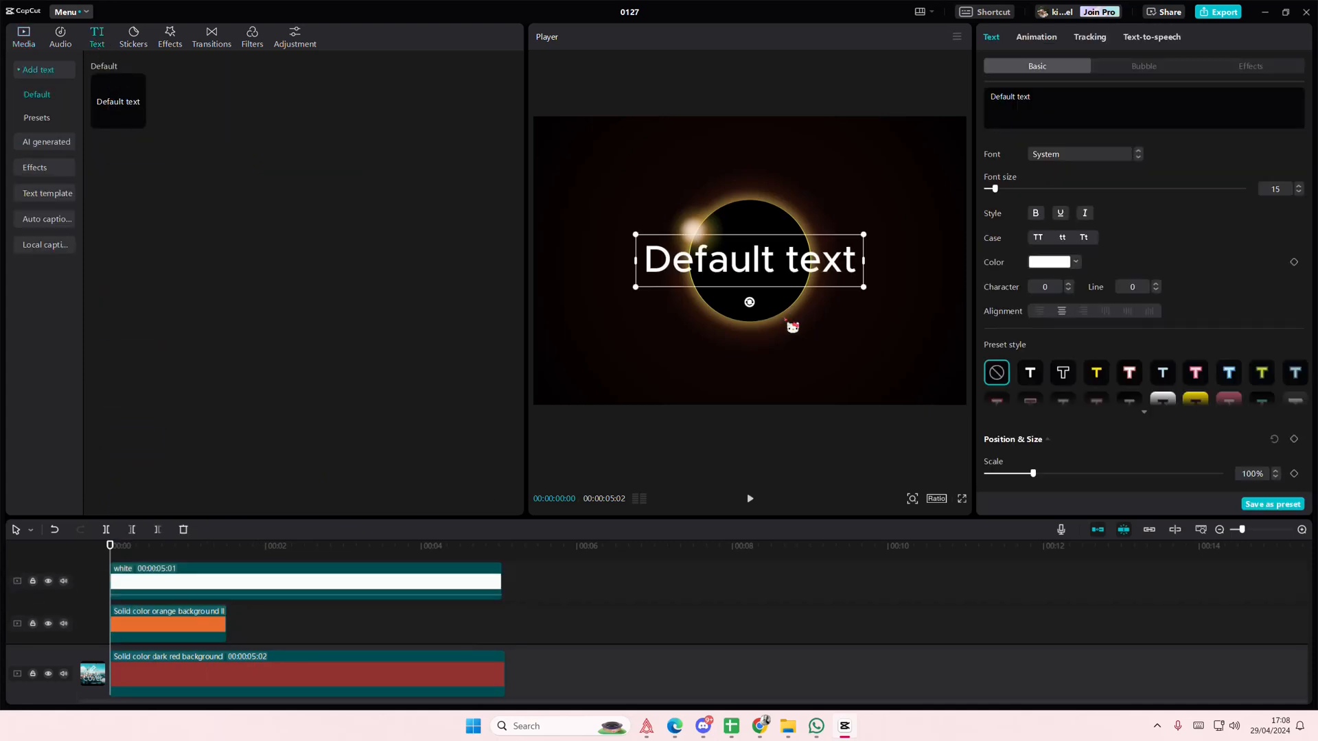
left_click(1002, 107)
type("ECLIPSE")
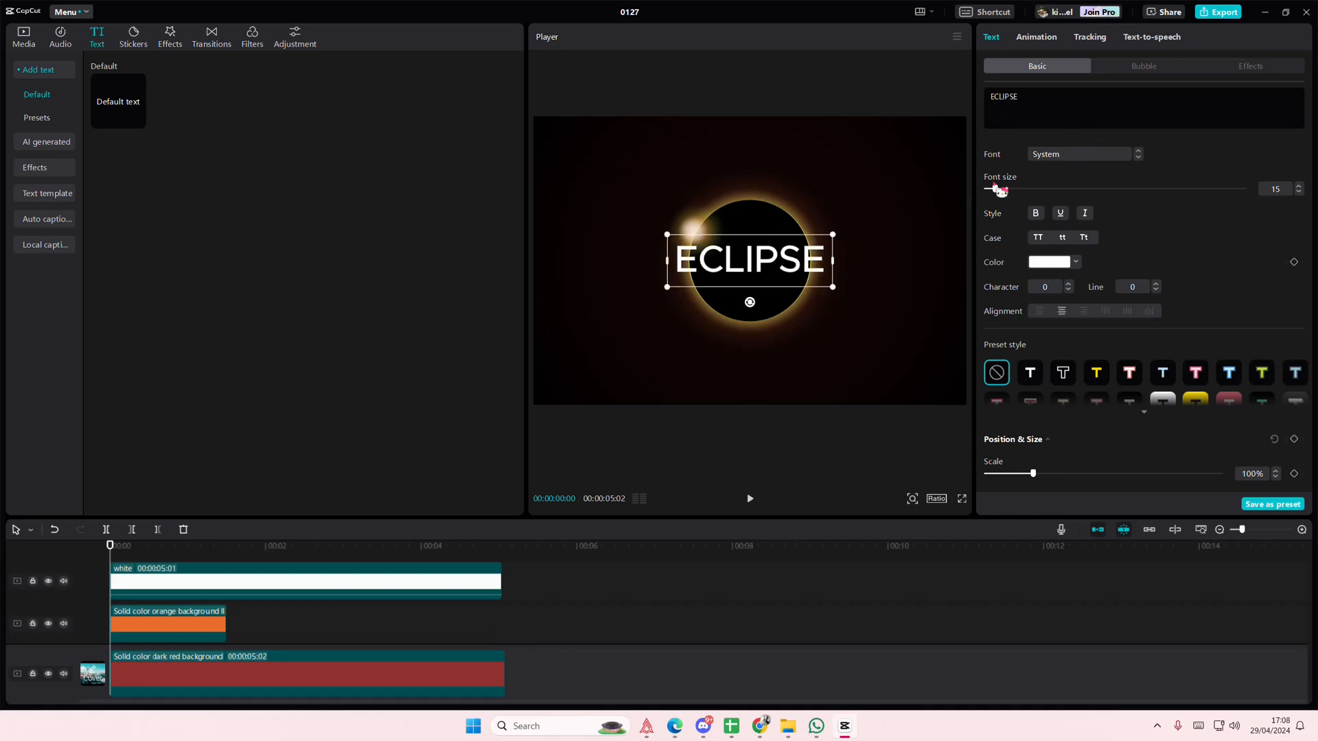
Step: Set the ECLIPSE title in Angels Regular at font size 23 and nudge it slightly downward
left_click_drag(996, 190, 1000, 189)
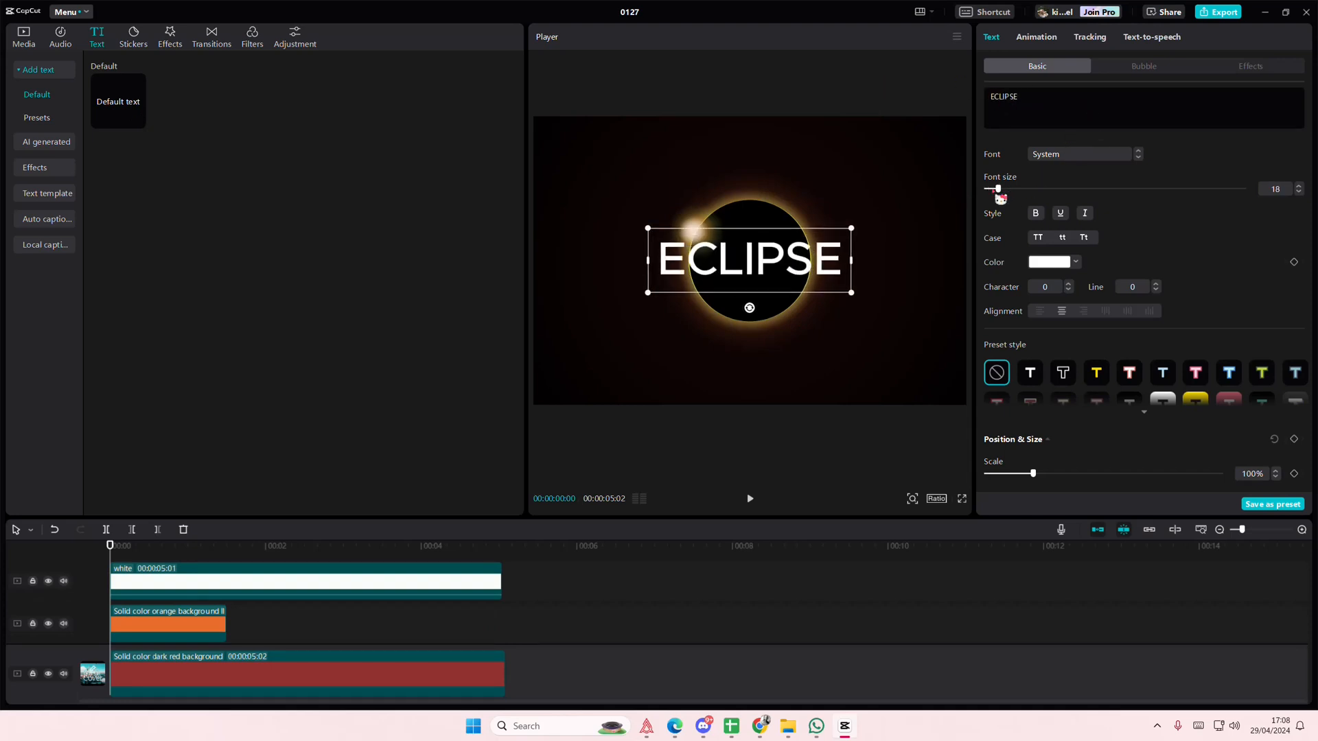
left_click_drag(772, 271, 773, 277)
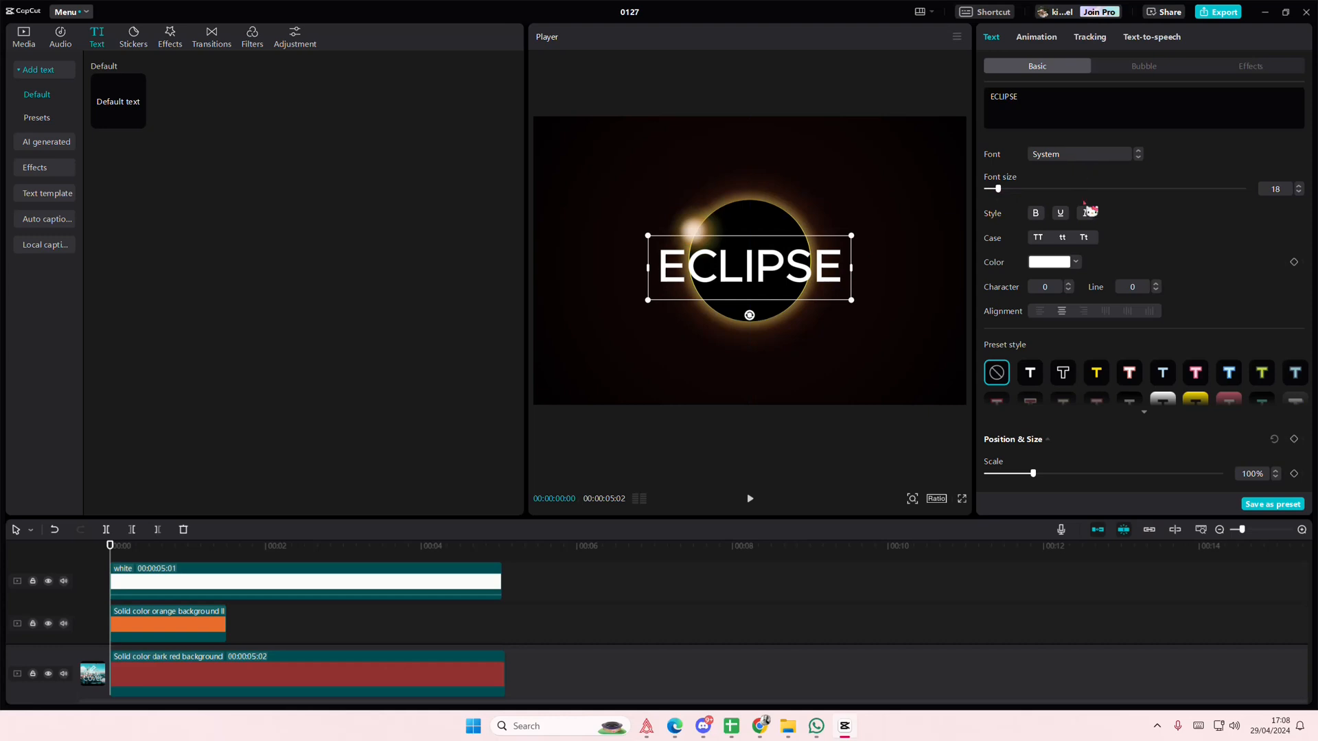
left_click(1131, 157)
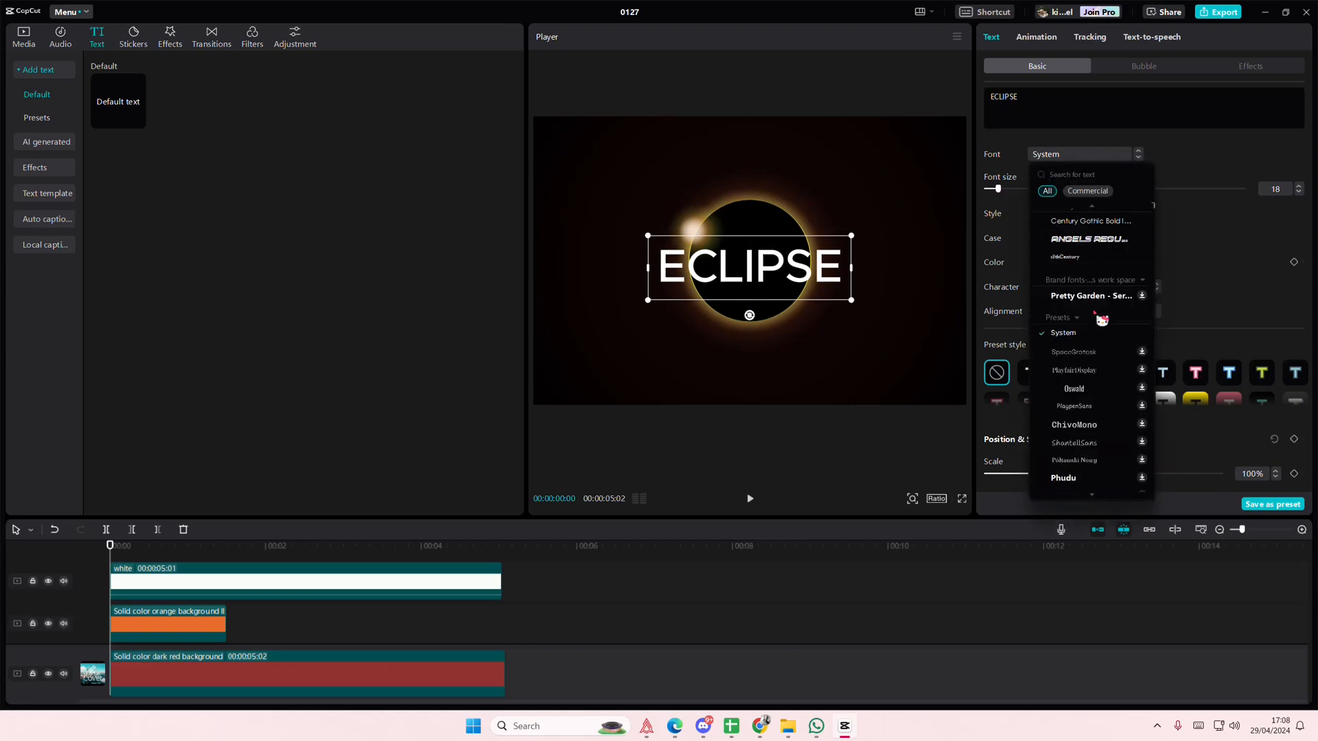
left_click(1078, 247)
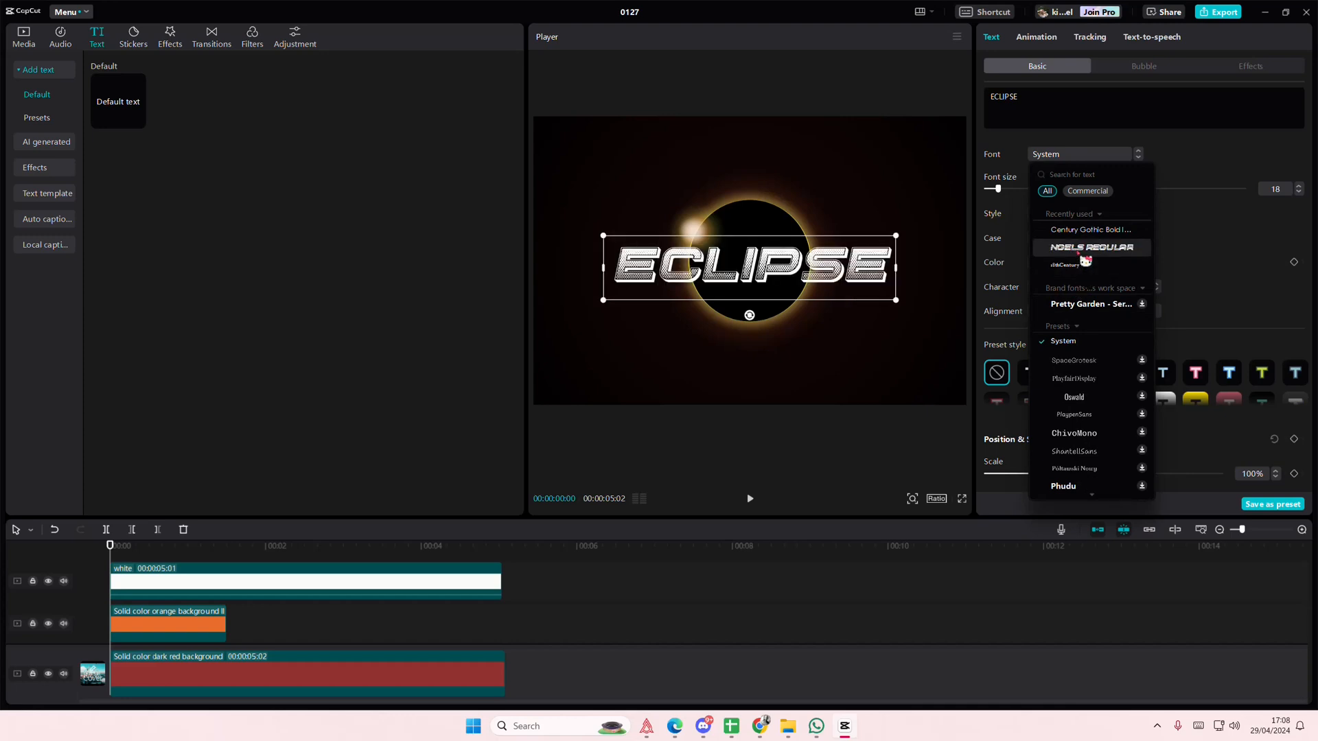
left_click_drag(999, 189, 1002, 192)
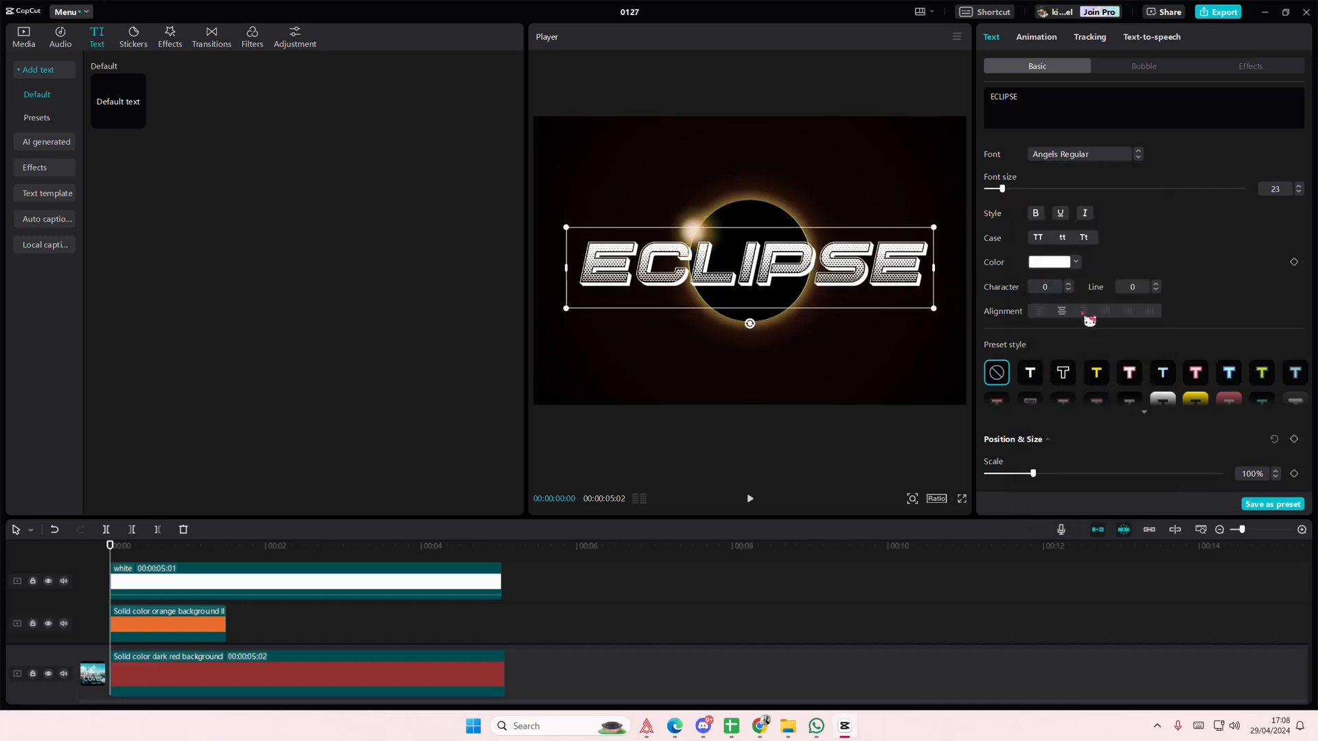
Step: Recolour the ECLIPSE title to a pale yellow that matches the eclipse's glow
left_click(1060, 265)
left_click(1023, 461)
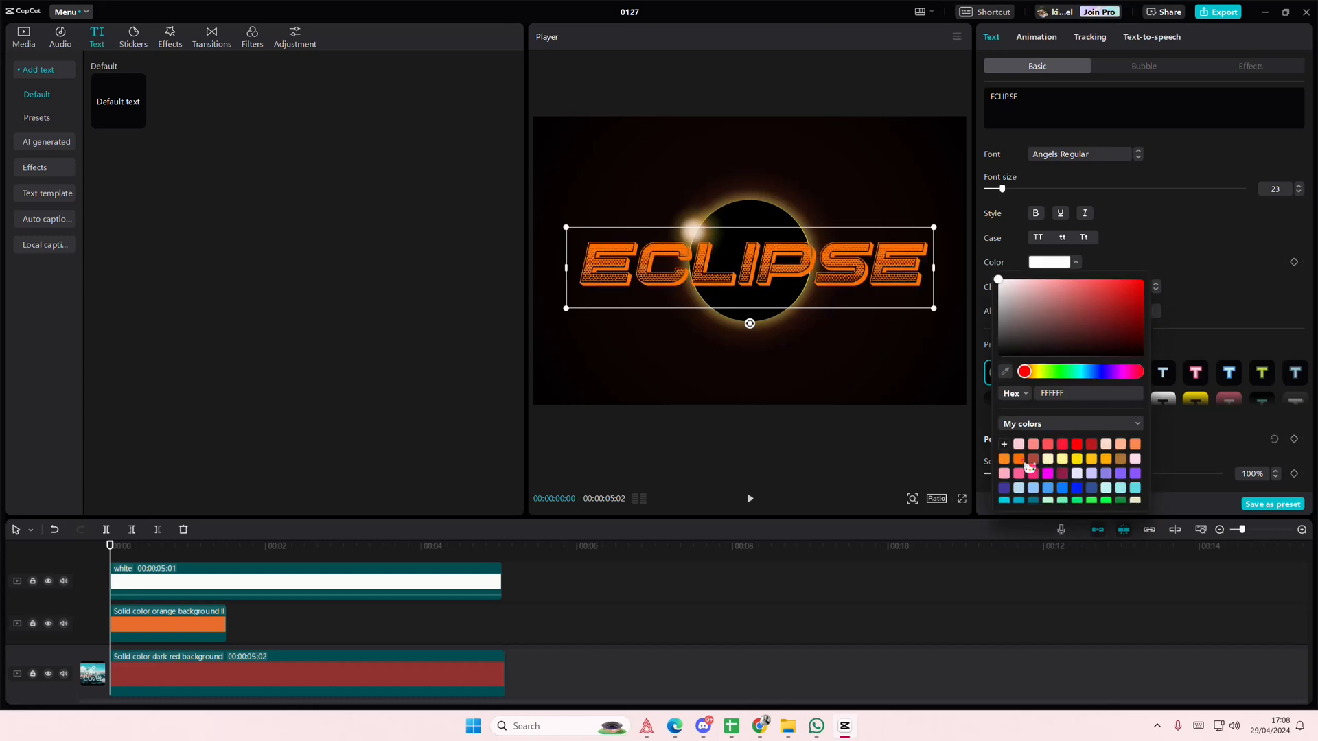
left_click(1132, 315)
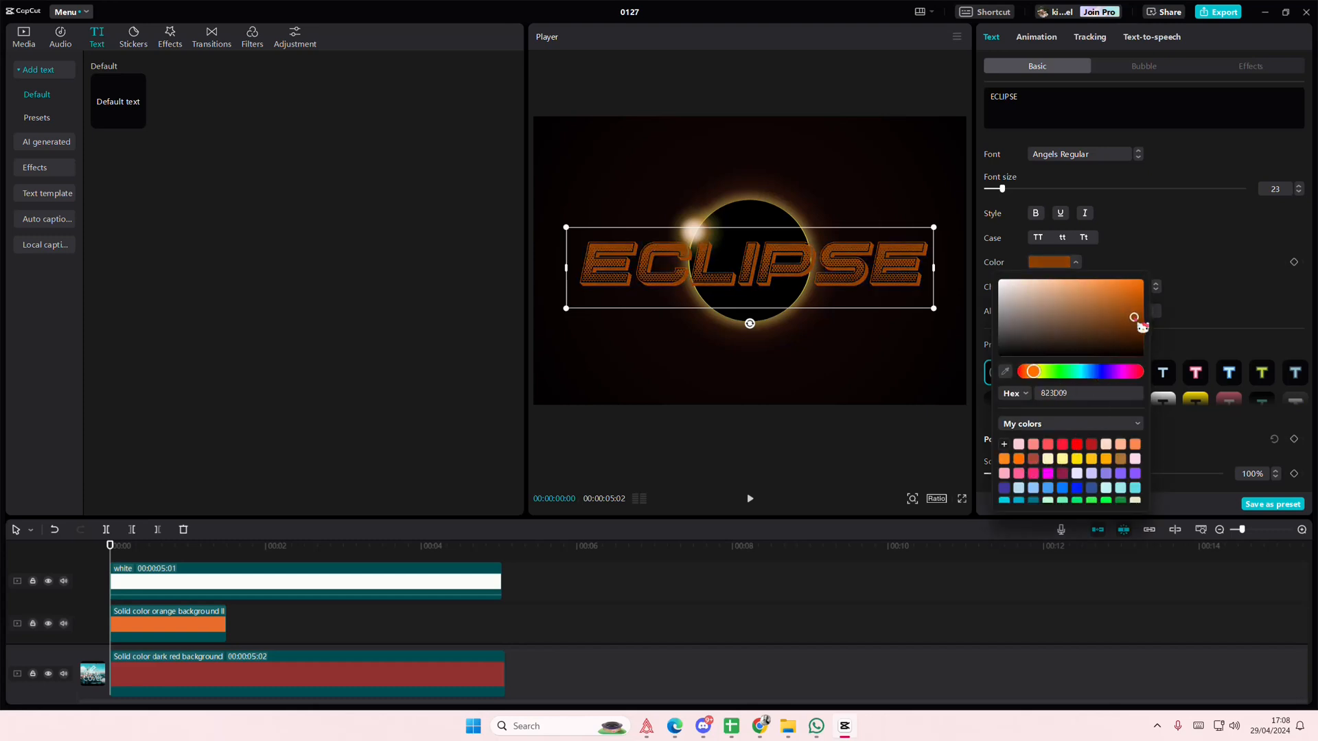
mouse_move(1138, 323)
left_mouse_down()
mouse_move(1031, 289)
mouse_move(1030, 347)
mouse_move(1051, 377)
left_mouse_up()
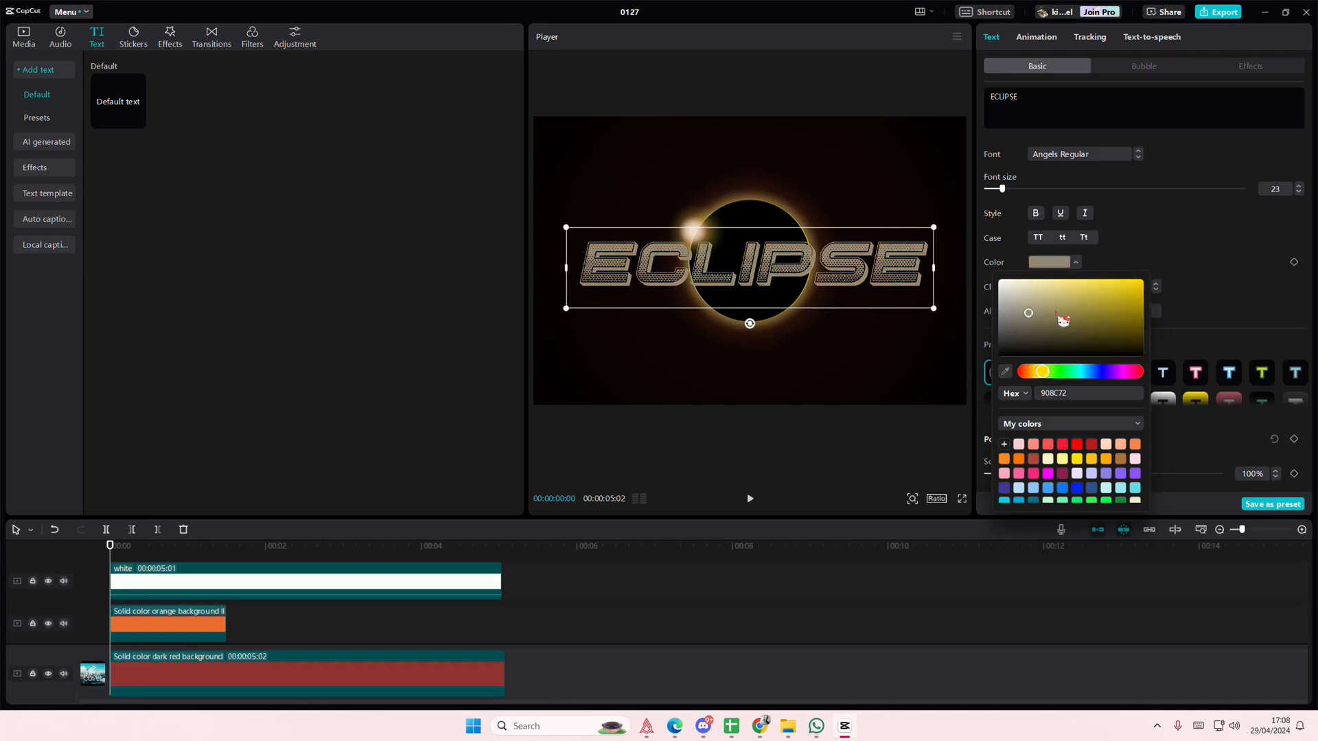
left_click_drag(1062, 317, 1069, 288)
Step: Extend the orange background clip to end together with the white clip
left_click(267, 557)
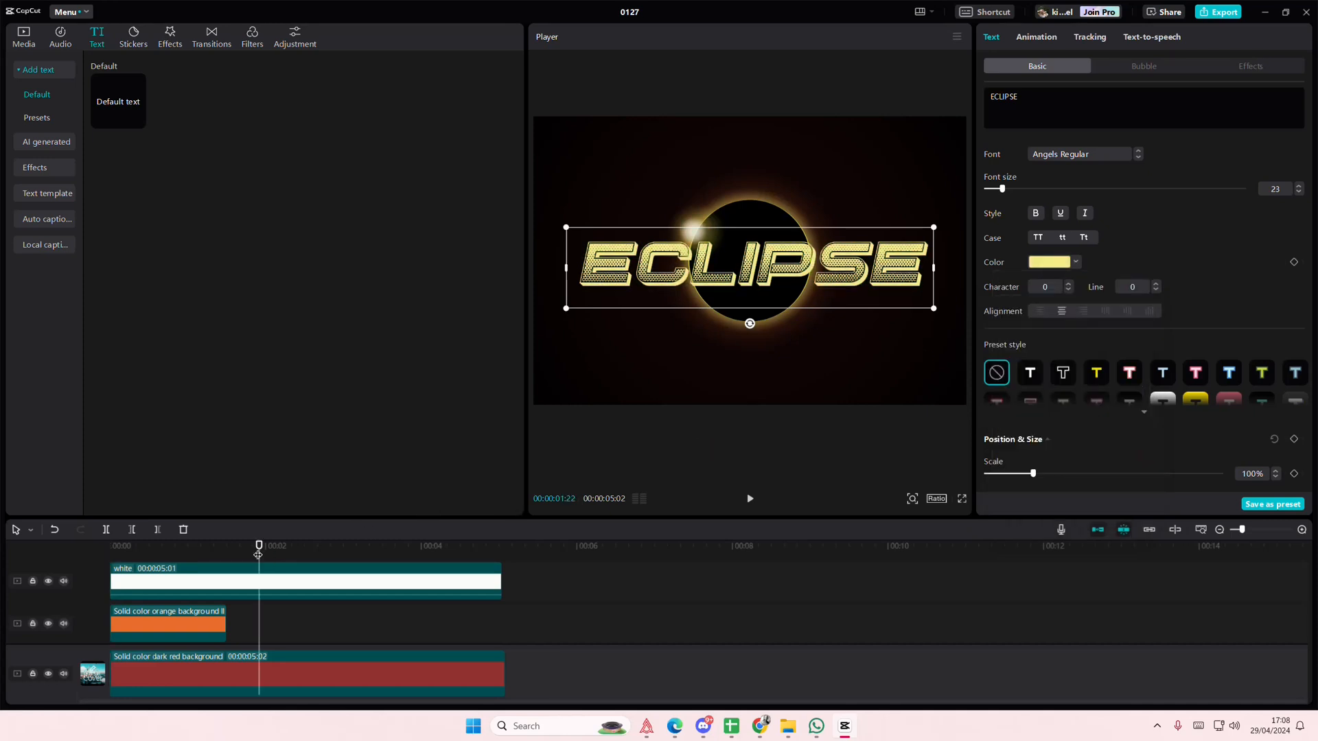
left_click(329, 561)
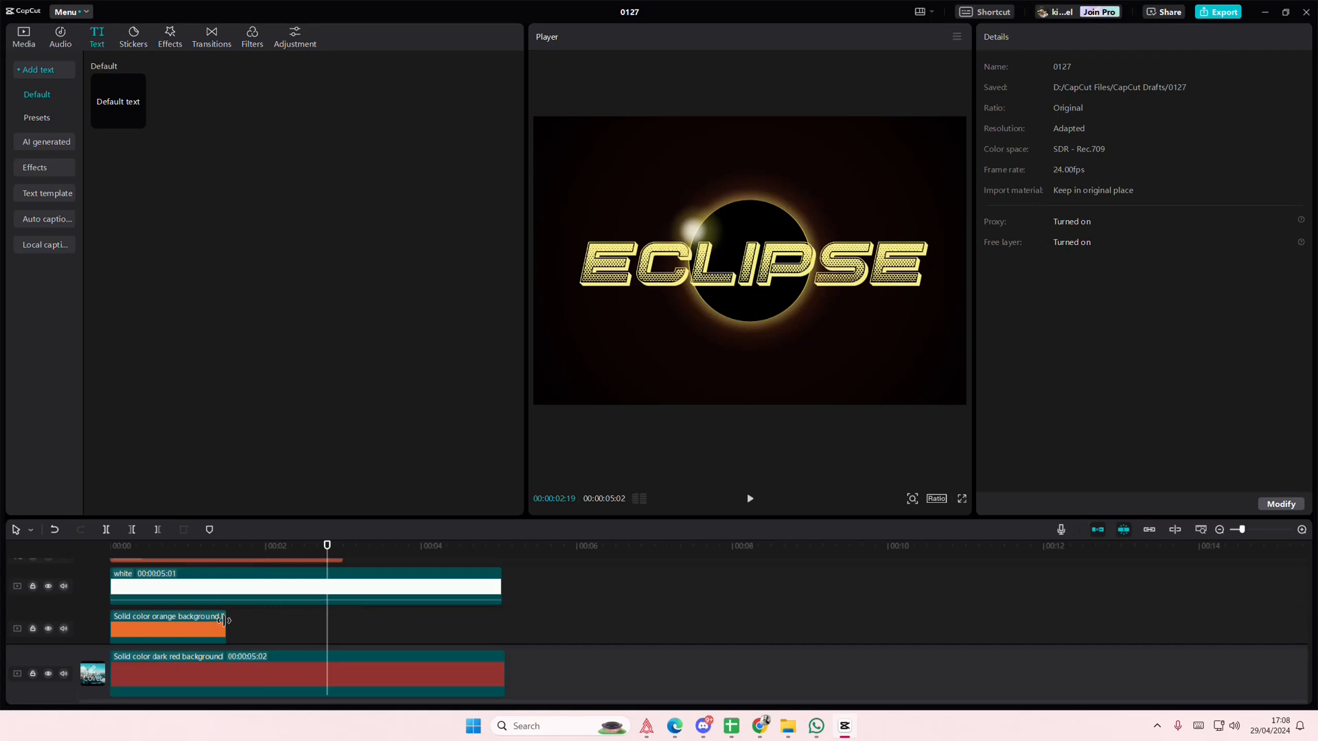
left_click_drag(223, 621, 500, 629)
scroll(276, 602, "up", 1)
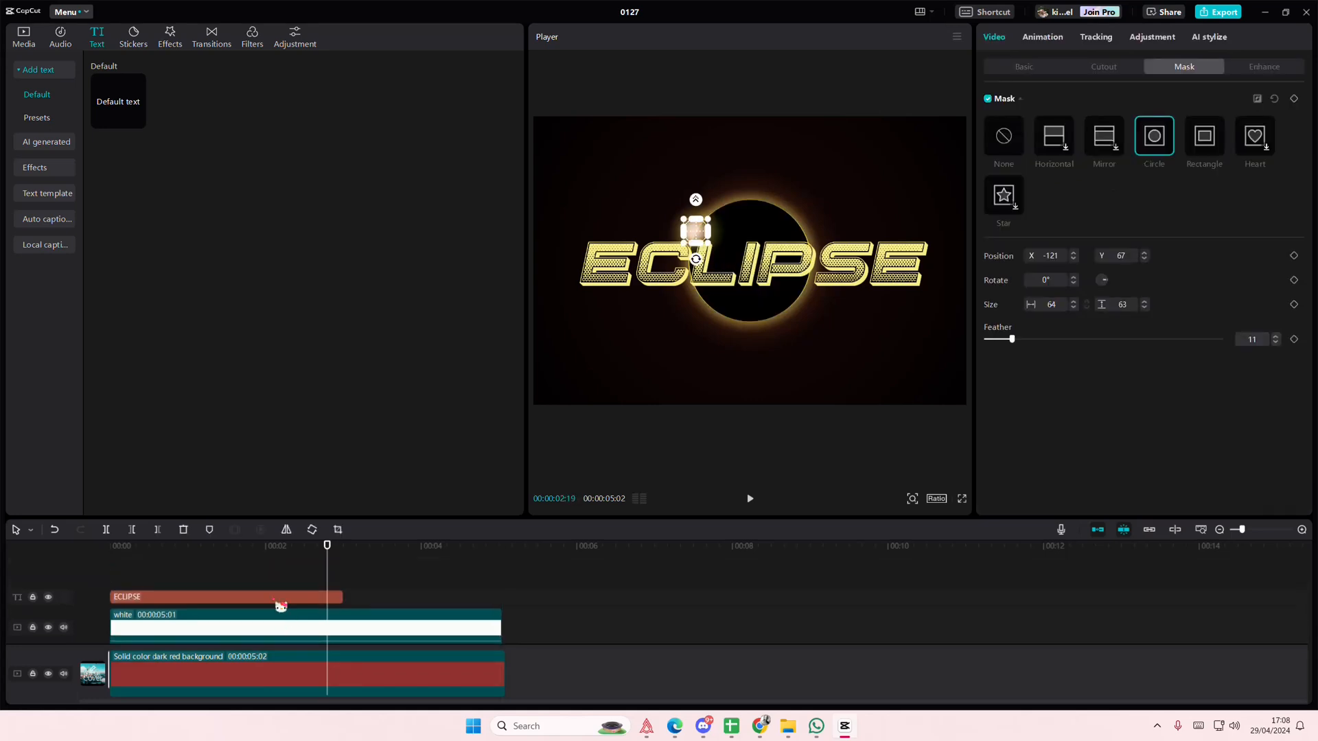
Step: Shrink the ECLIPSE title until it fits inside the black circle
mouse_move(240, 560)
left_mouse_down()
mouse_move(94, 558)
mouse_move(220, 563)
left_mouse_up()
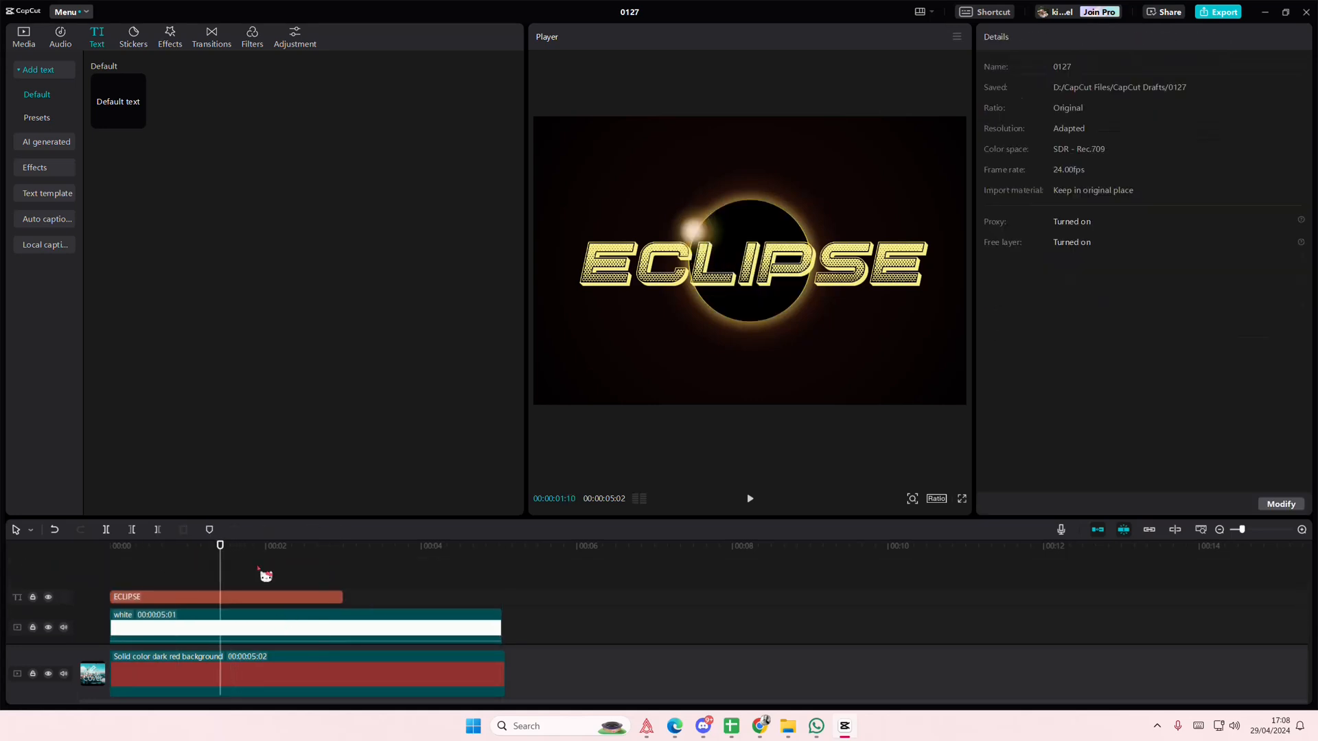
left_click(334, 574)
left_click(674, 303)
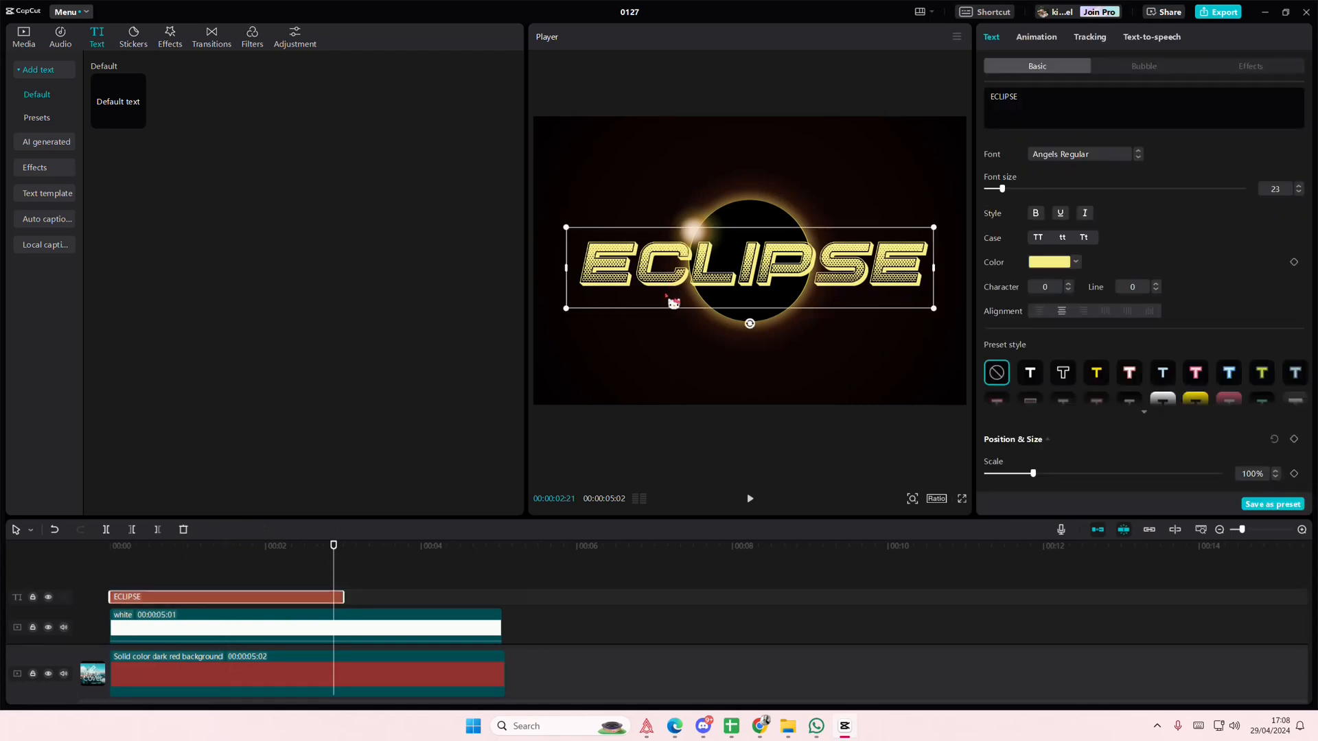
left_click_drag(566, 226, 692, 256)
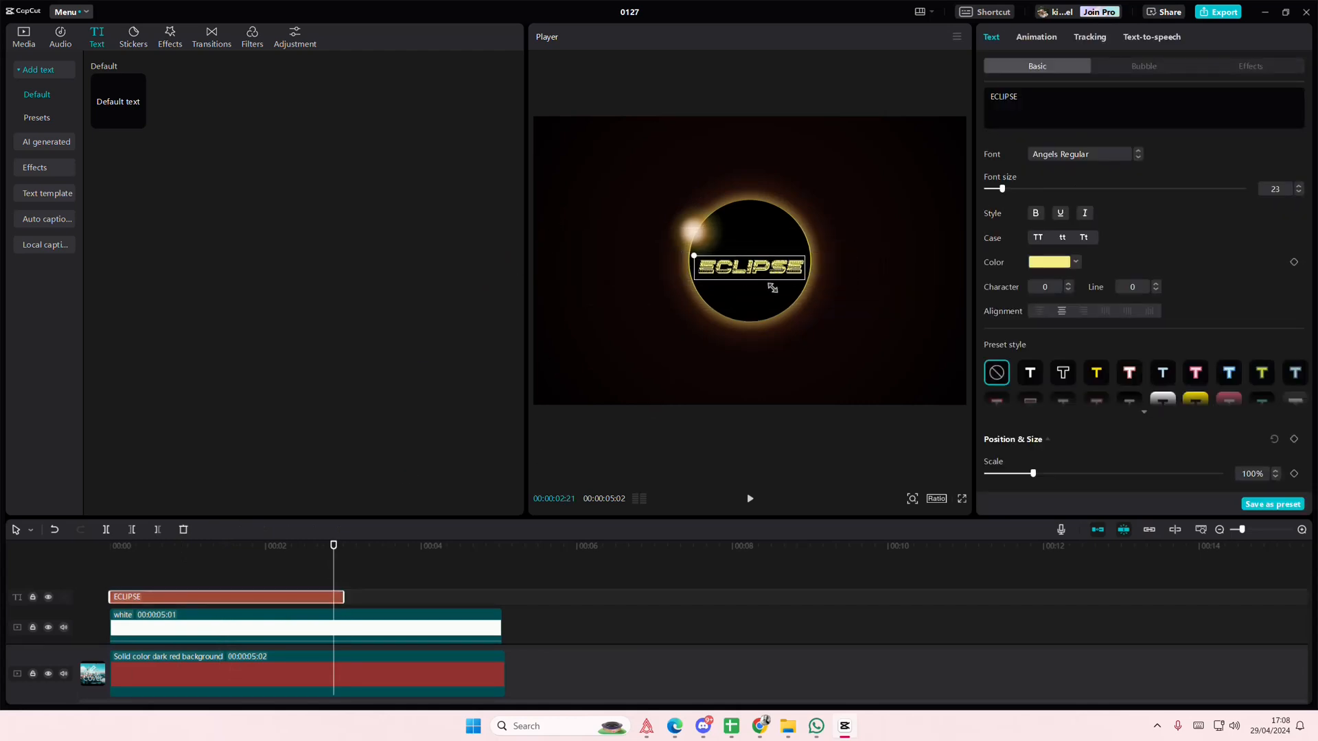
left_click(273, 577)
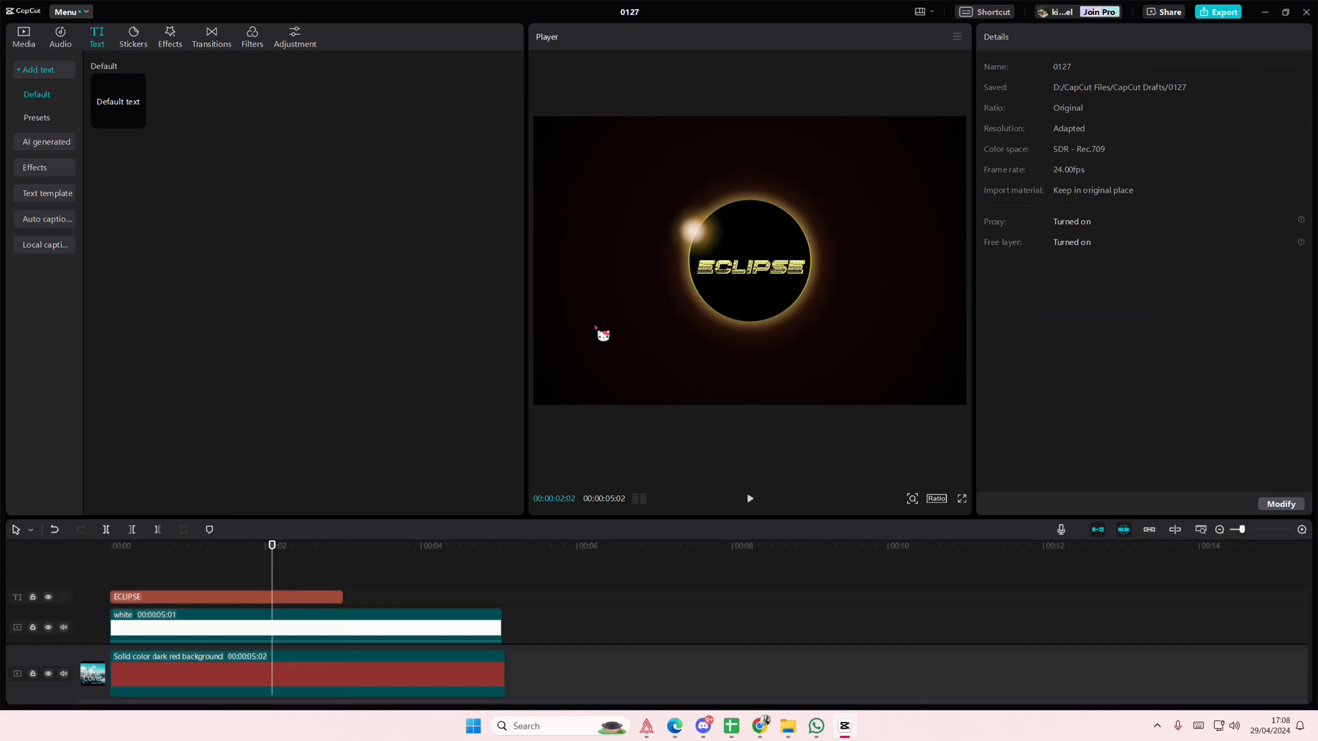